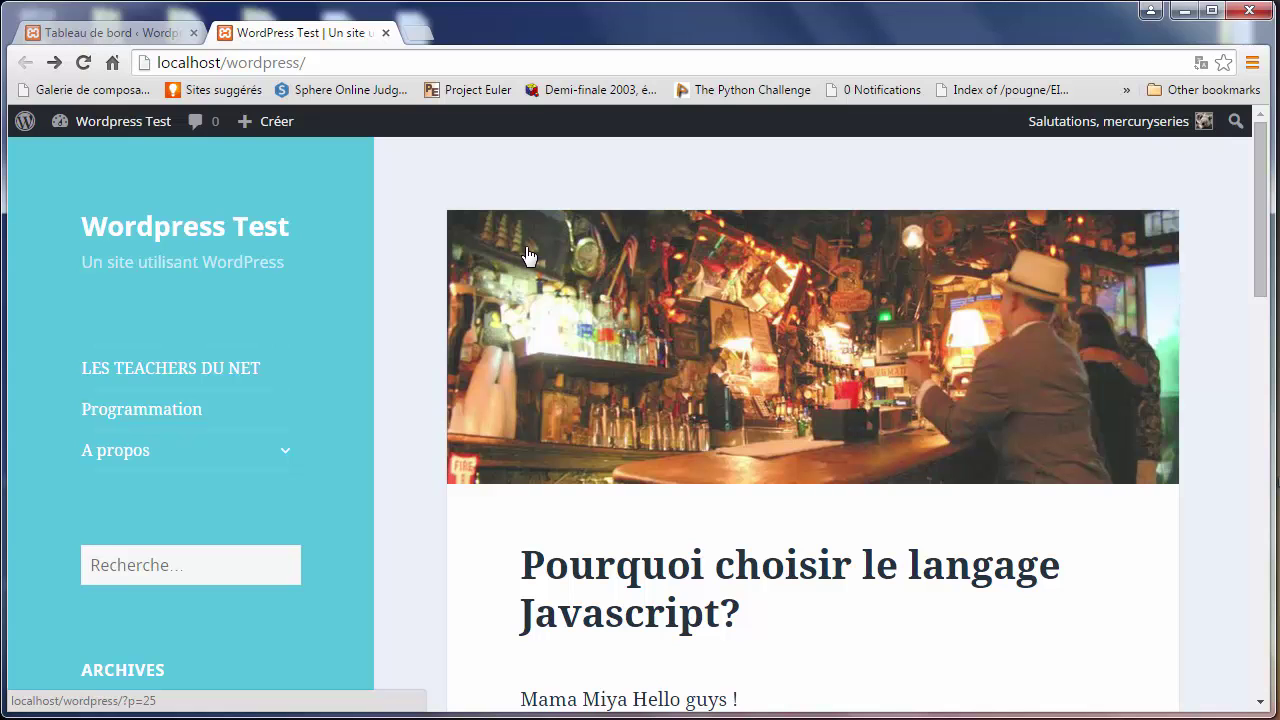
Create a new page in the site's admin area with the title Home.
click(95, 32)
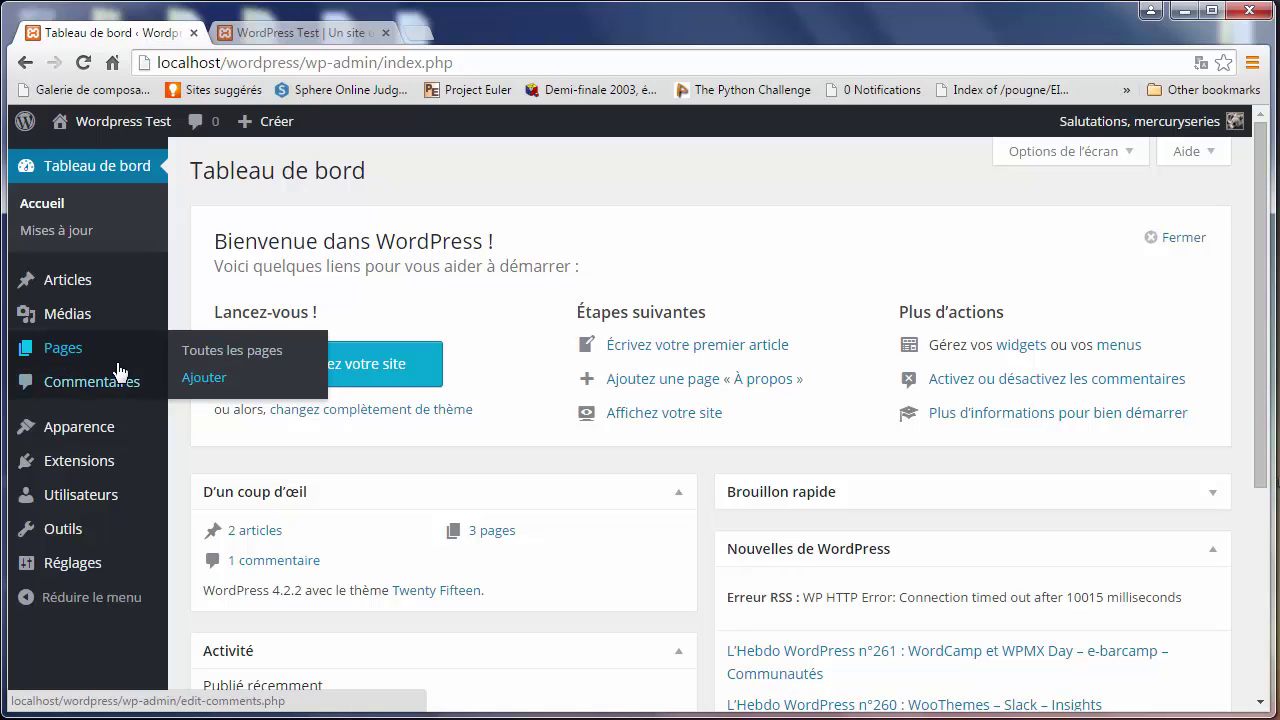
click(205, 378)
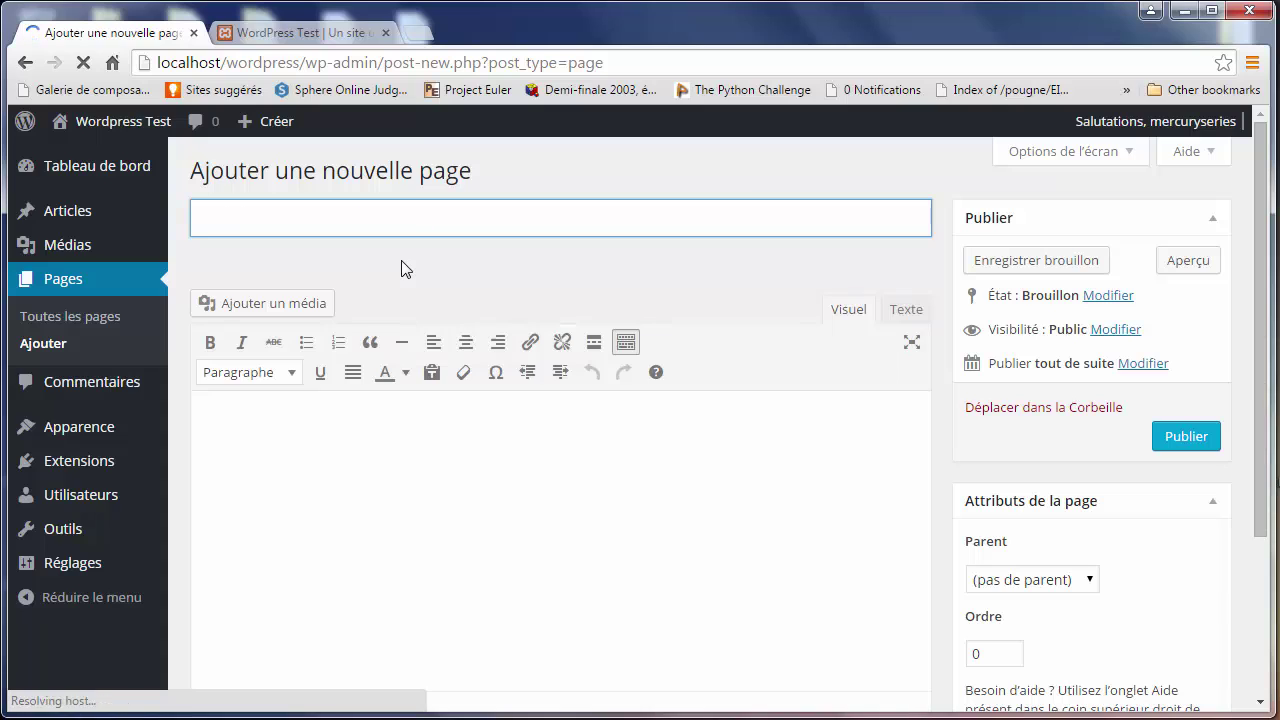
text(Home)
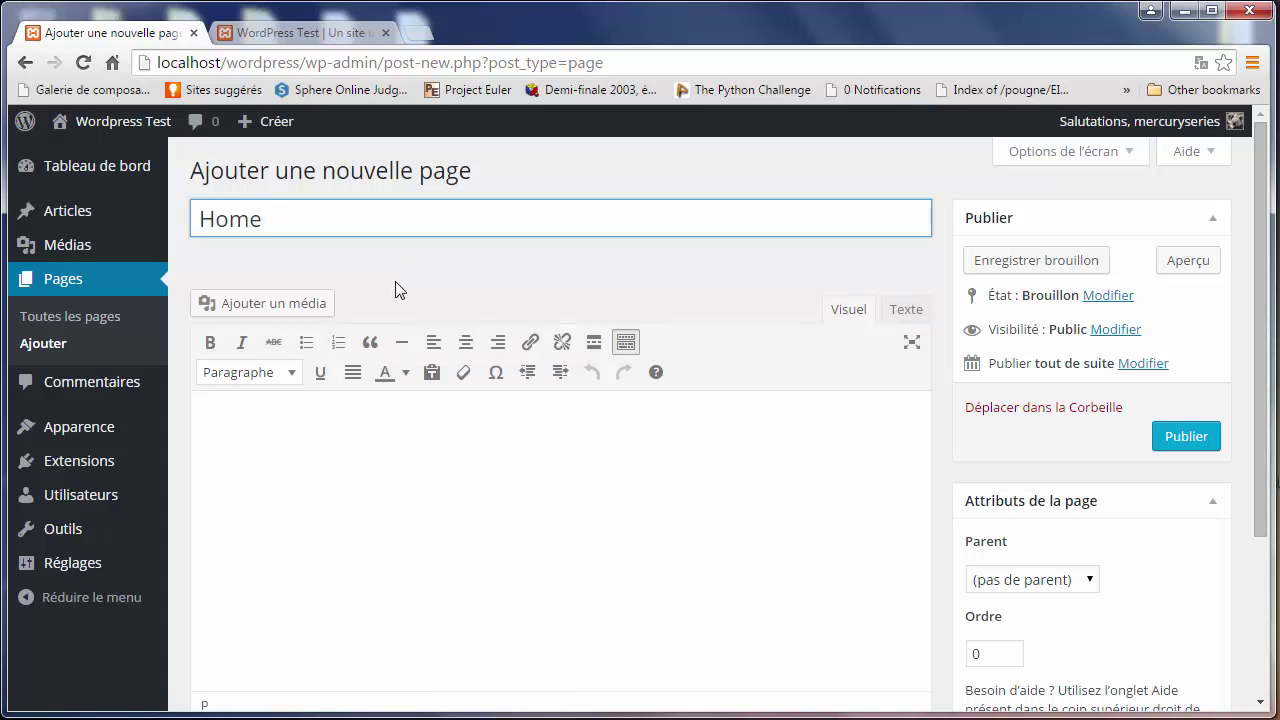
click(349, 420)
click(363, 210)
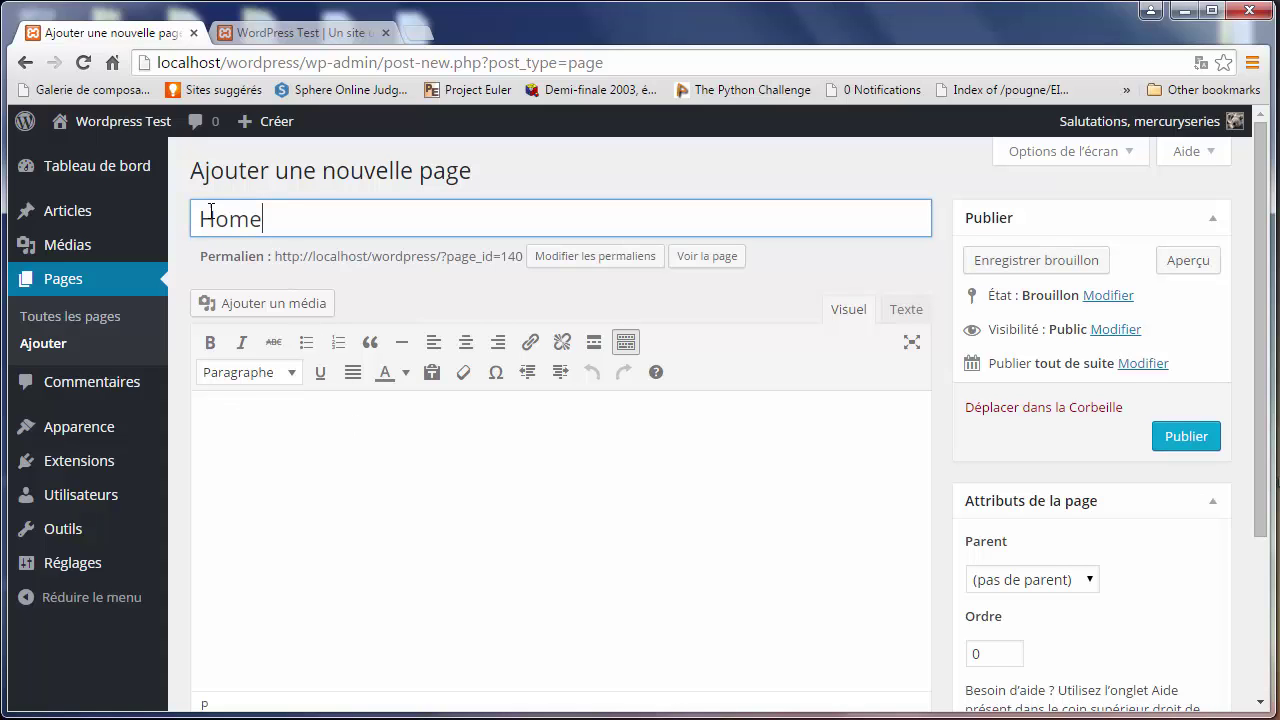
double_click(211, 214)
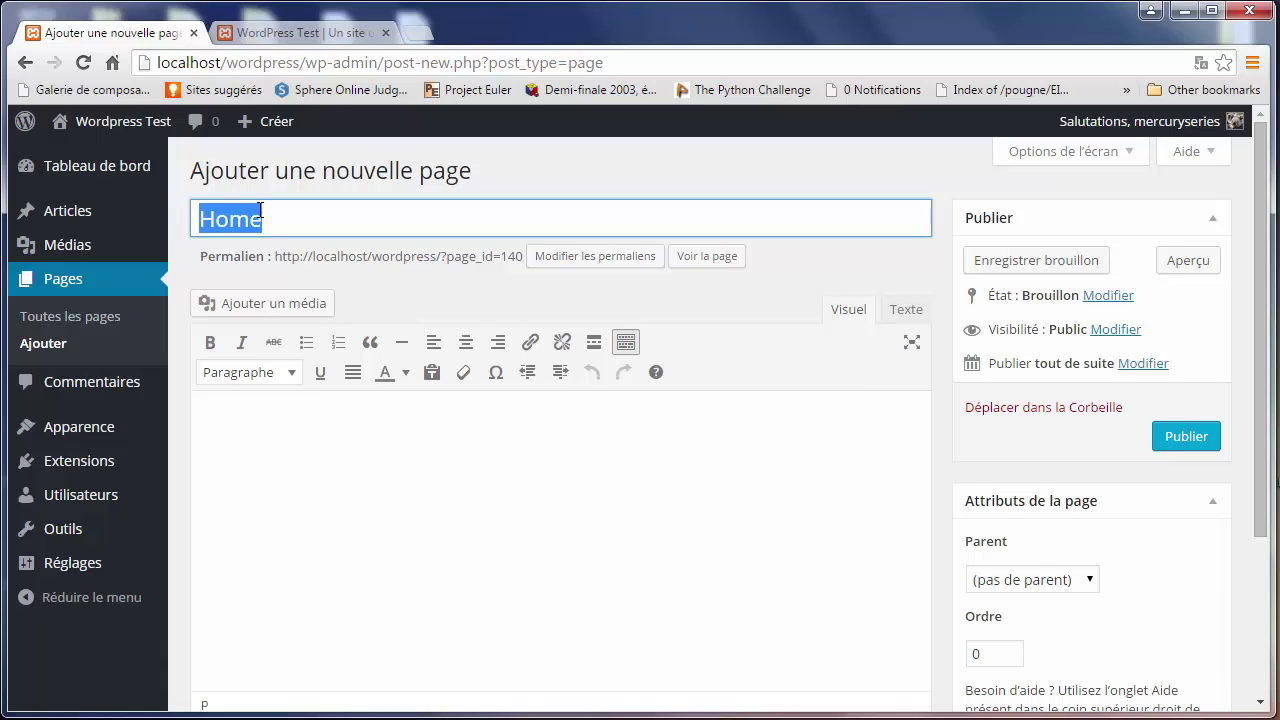
Fill the Home page's body with a lorem ipsum paragraph generated in Sublime Text, and publish the page.
click(300, 494)
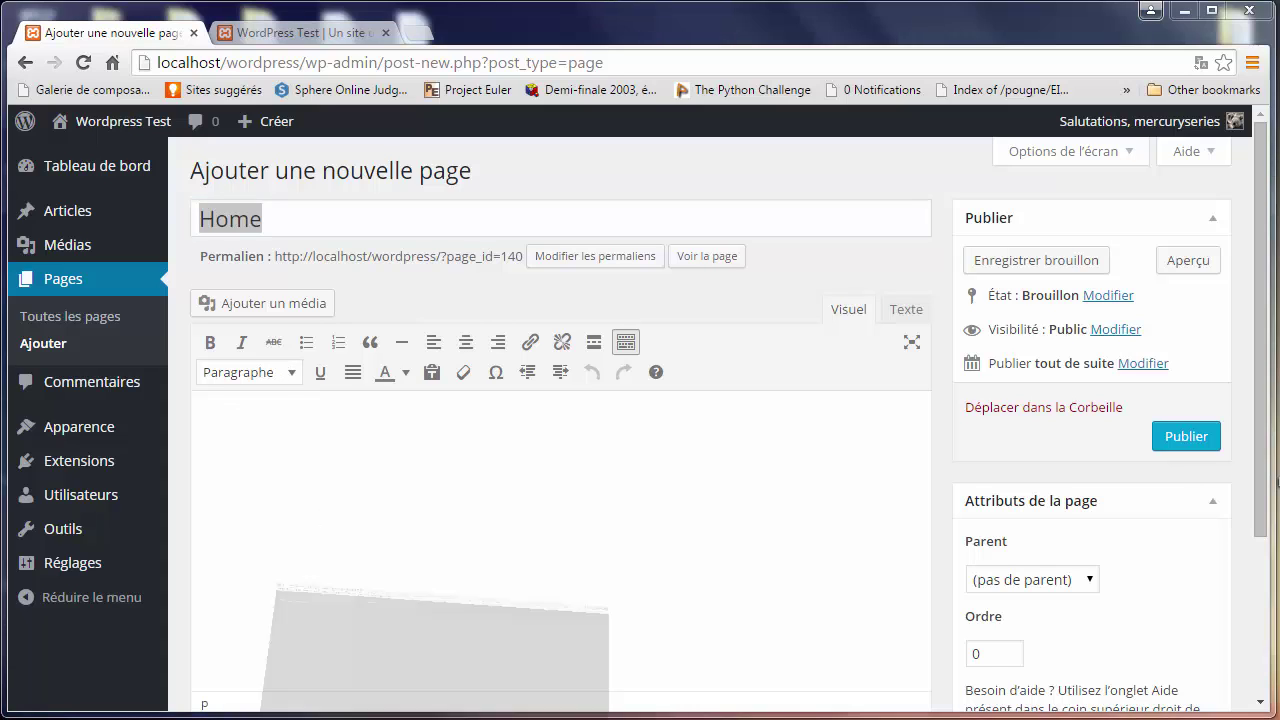
text(lorem)
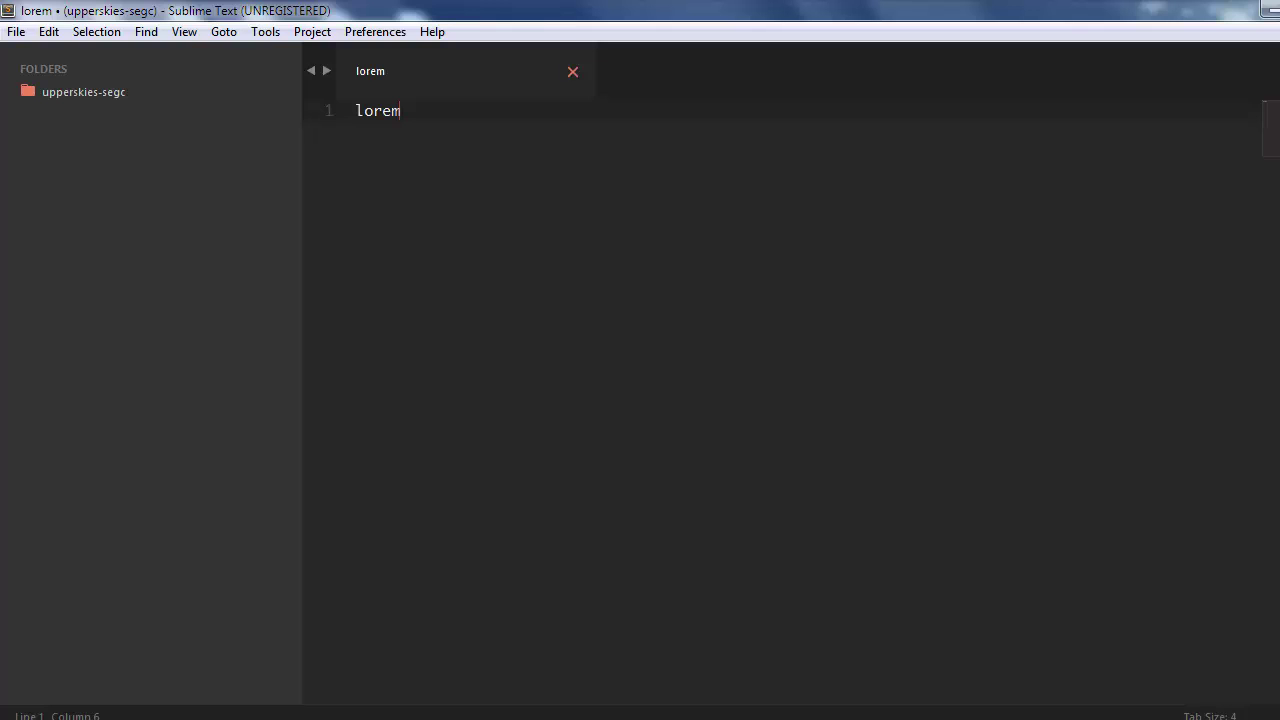
key(Tab)
key(ctrl+a)
key(ctrl+c)
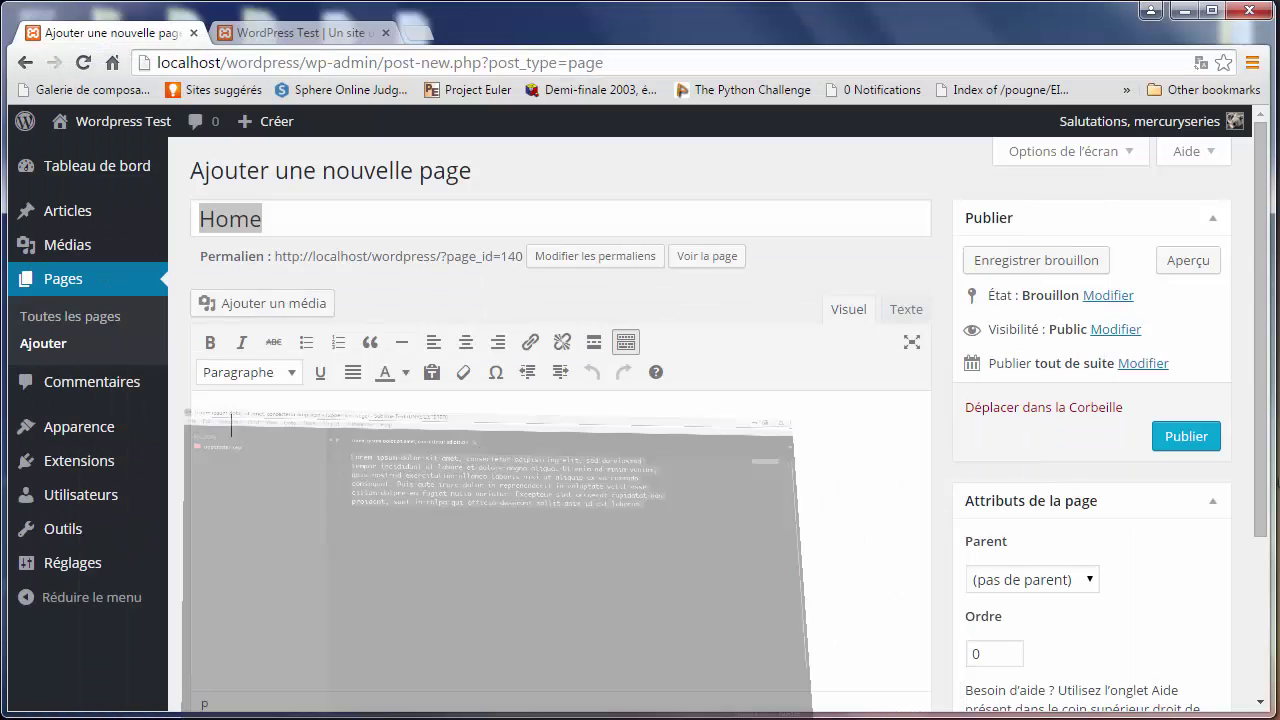
key(ctrl+v)
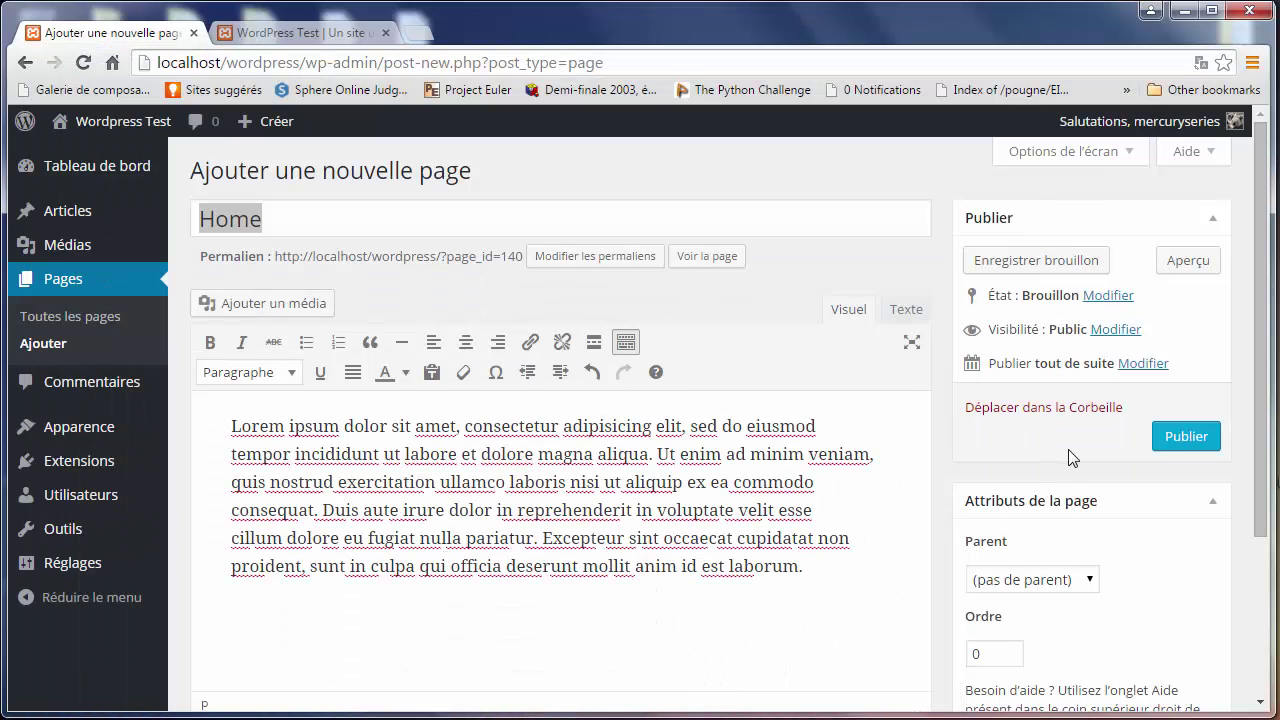
click(1182, 436)
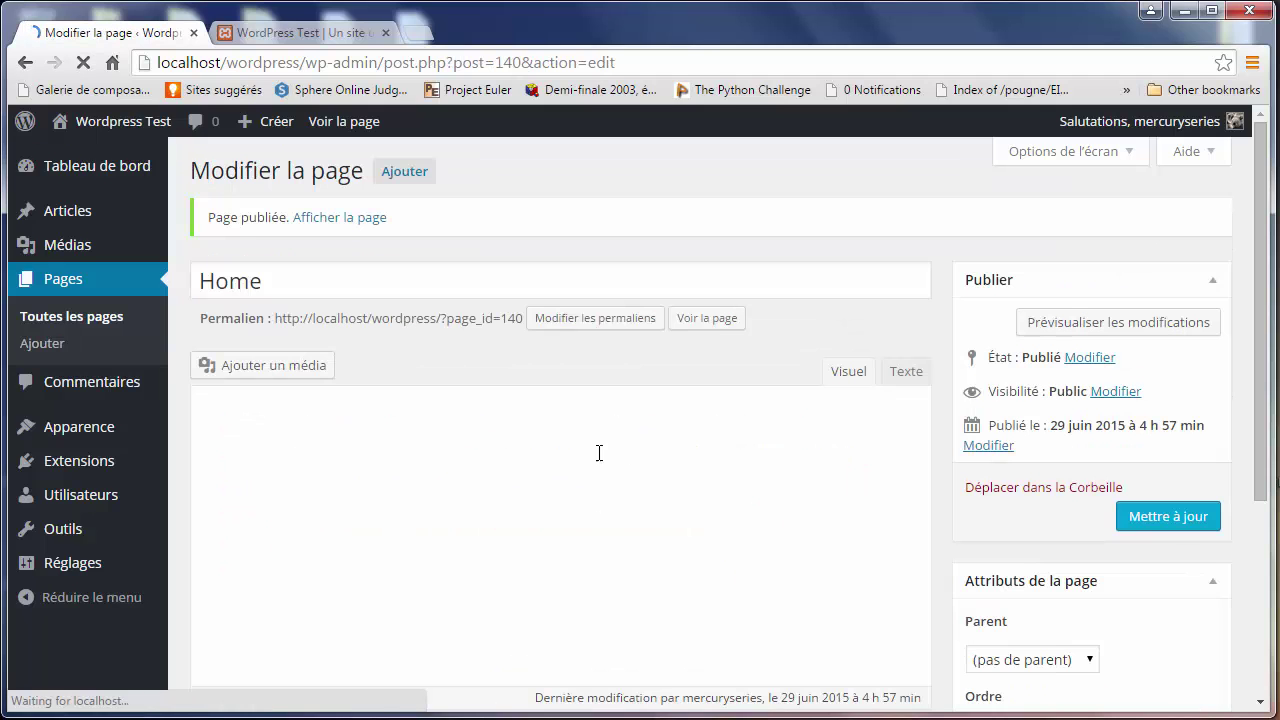
Reload the public home page at localhost/wordpress/ and open the site's customizer from it.
click(299, 36)
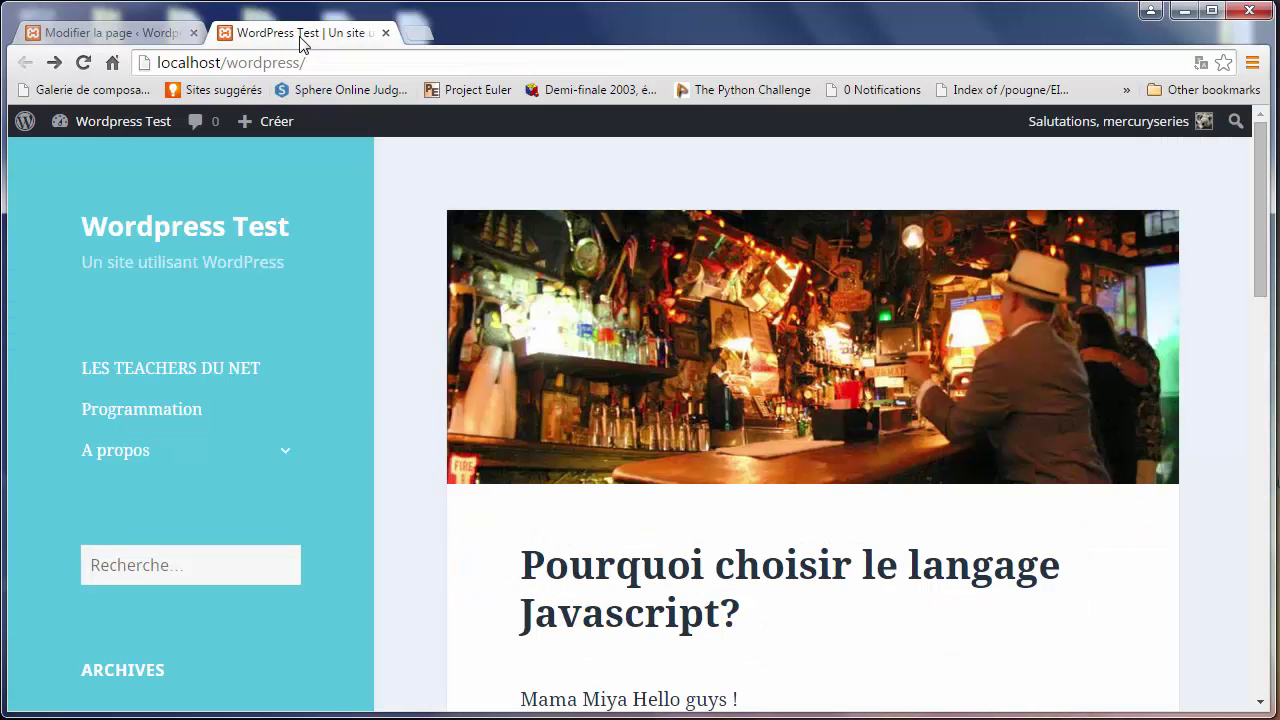
click(300, 60)
key(Return)
mouse_move(110, 130)
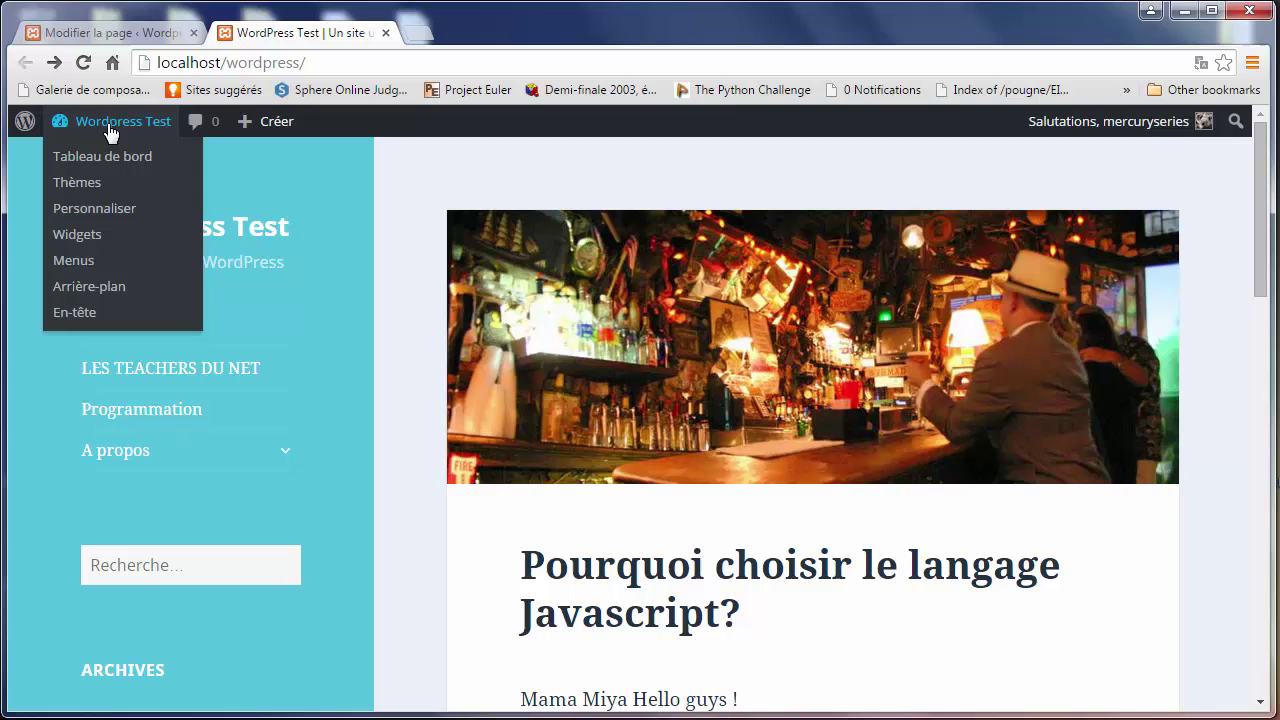
click(88, 208)
Open the Reading settings (Lecture) in the admin area and set the home page to display a static page.
click(103, 33)
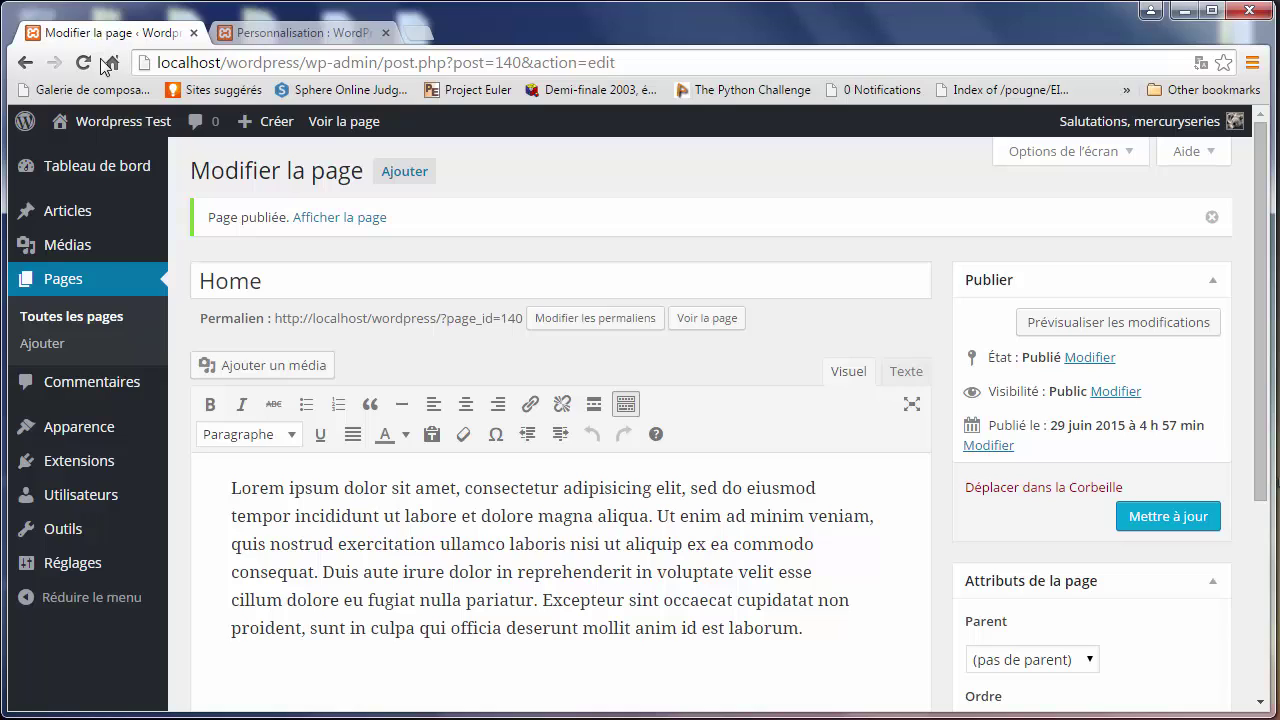
mouse_move(64, 574)
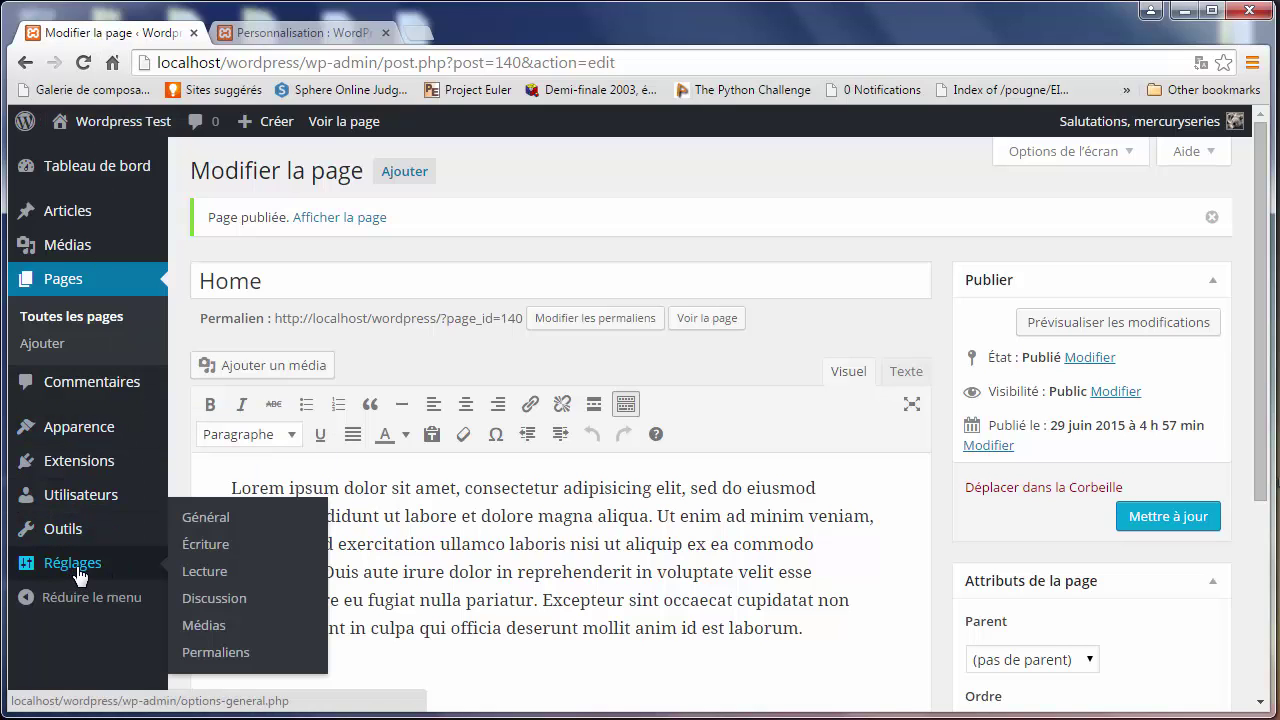
click(218, 581)
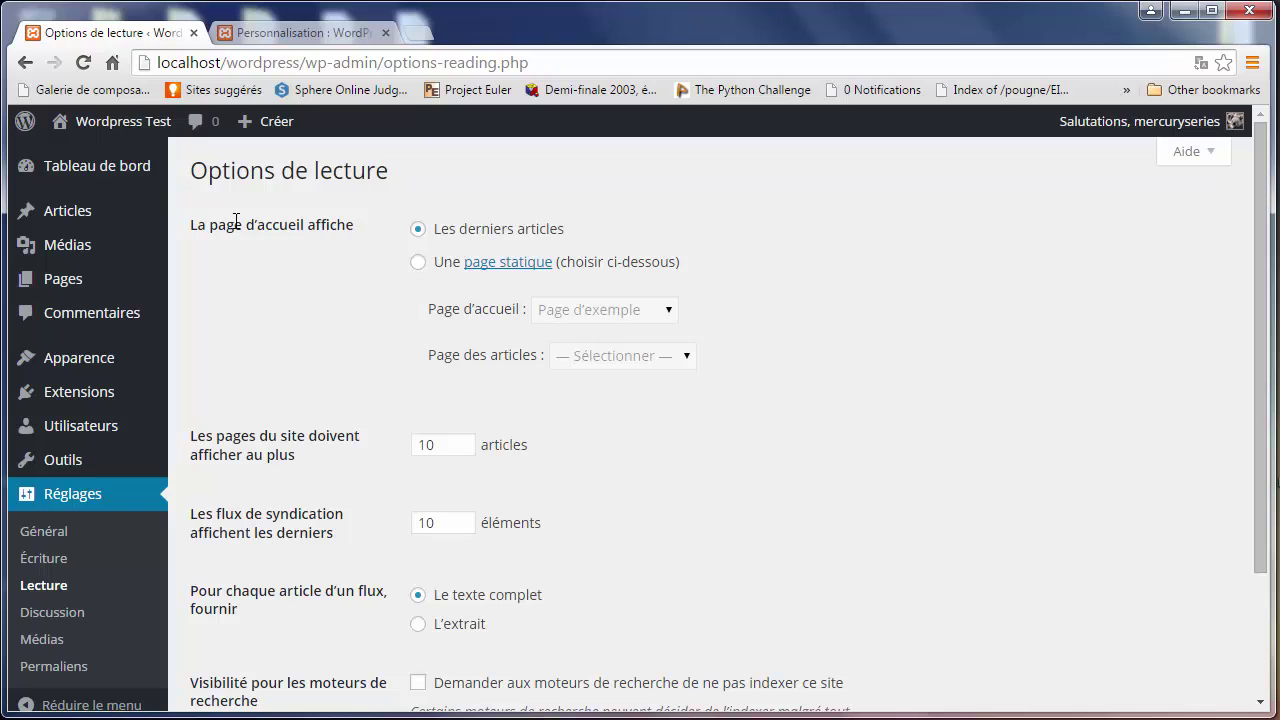
drag(575, 244, 438, 244)
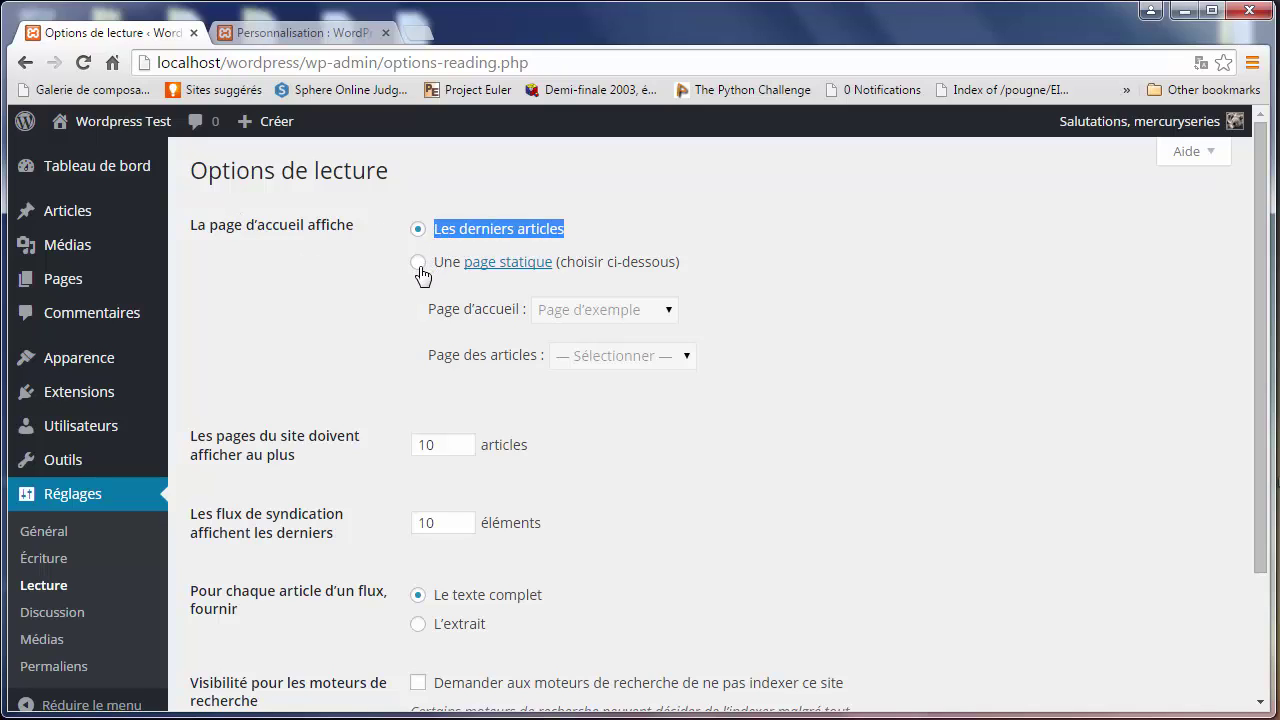
click(420, 266)
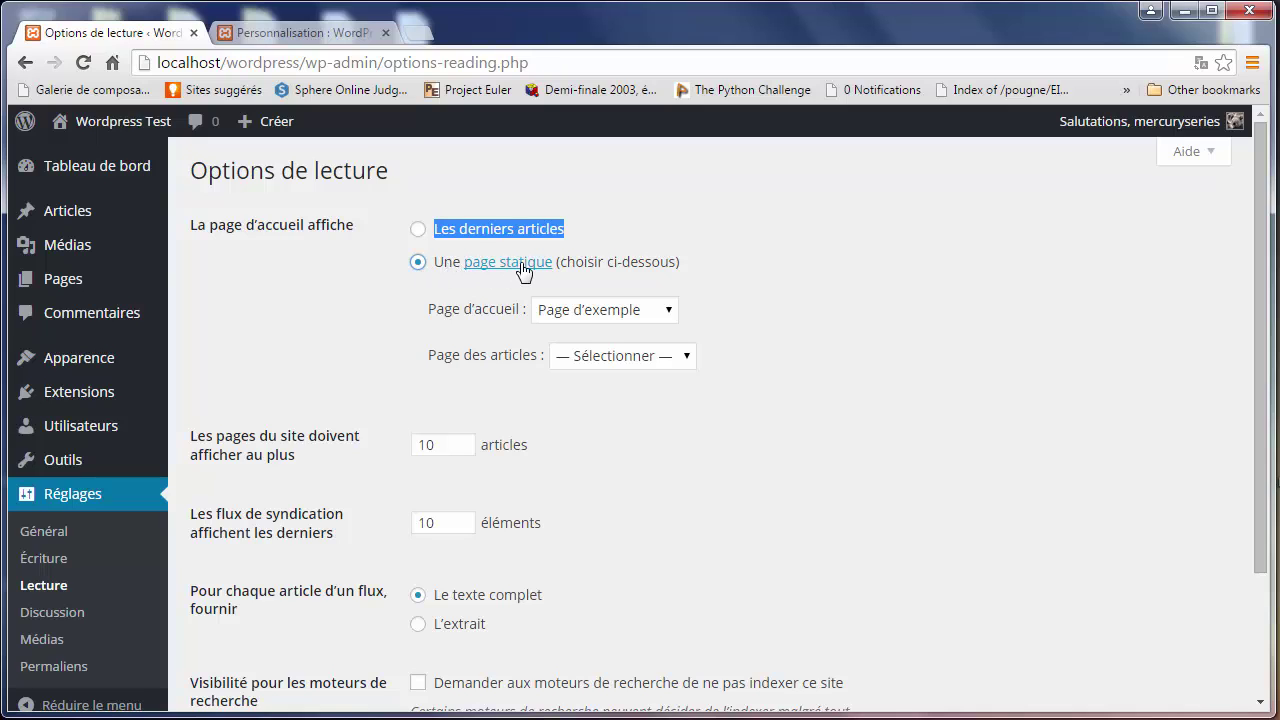
Choose Home as the static front page (Page d'accueil) and save the reading settings.
drag(428, 318, 512, 318)
click(566, 316)
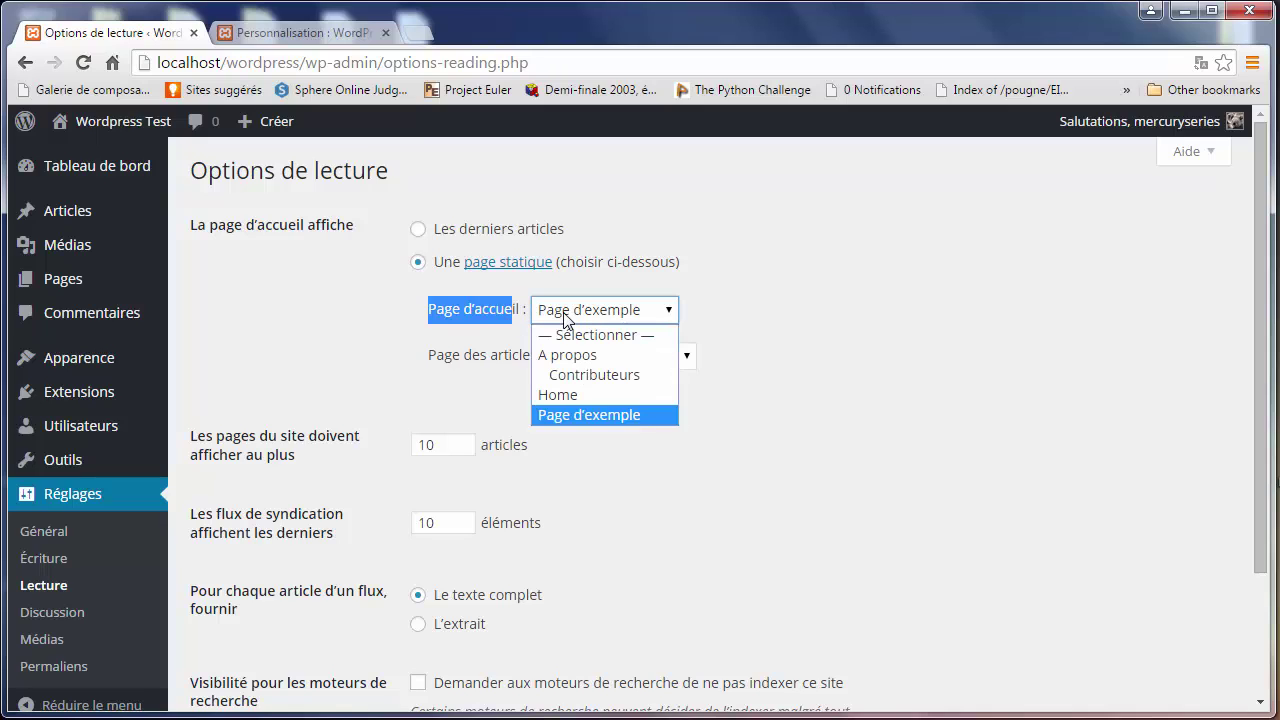
click(566, 316)
click(572, 318)
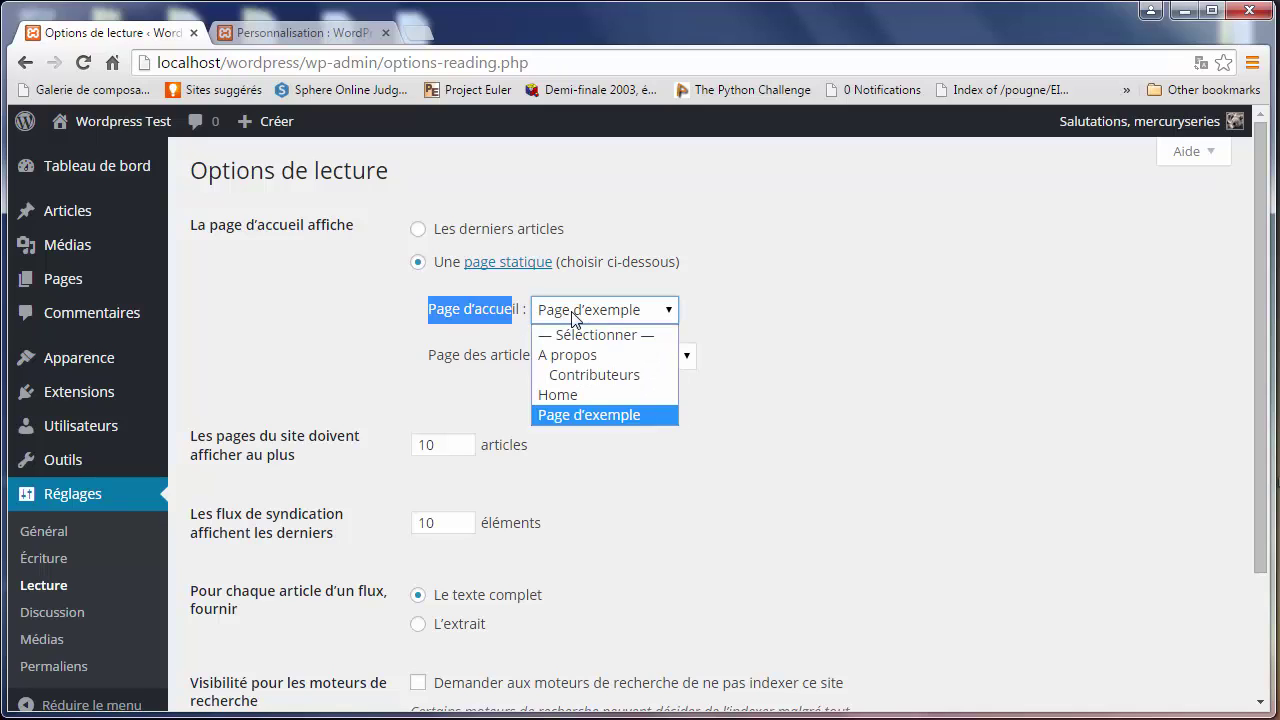
click(553, 395)
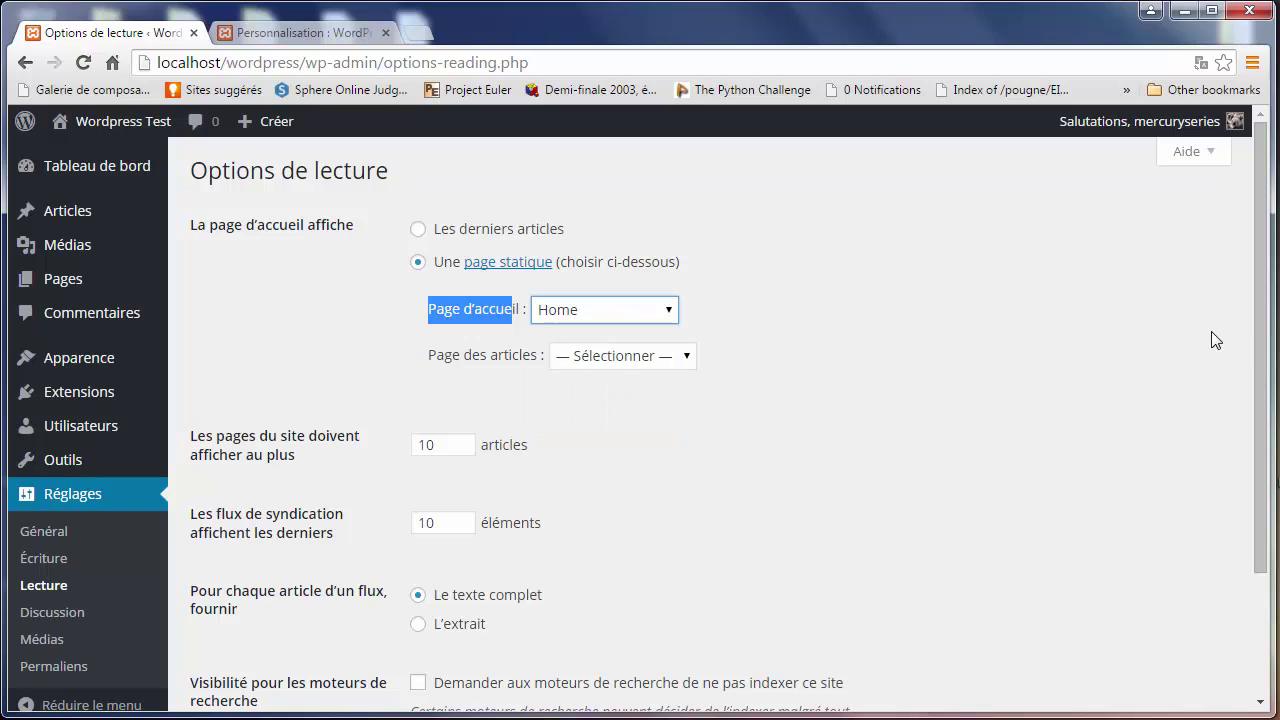
drag(1259, 344, 1251, 571)
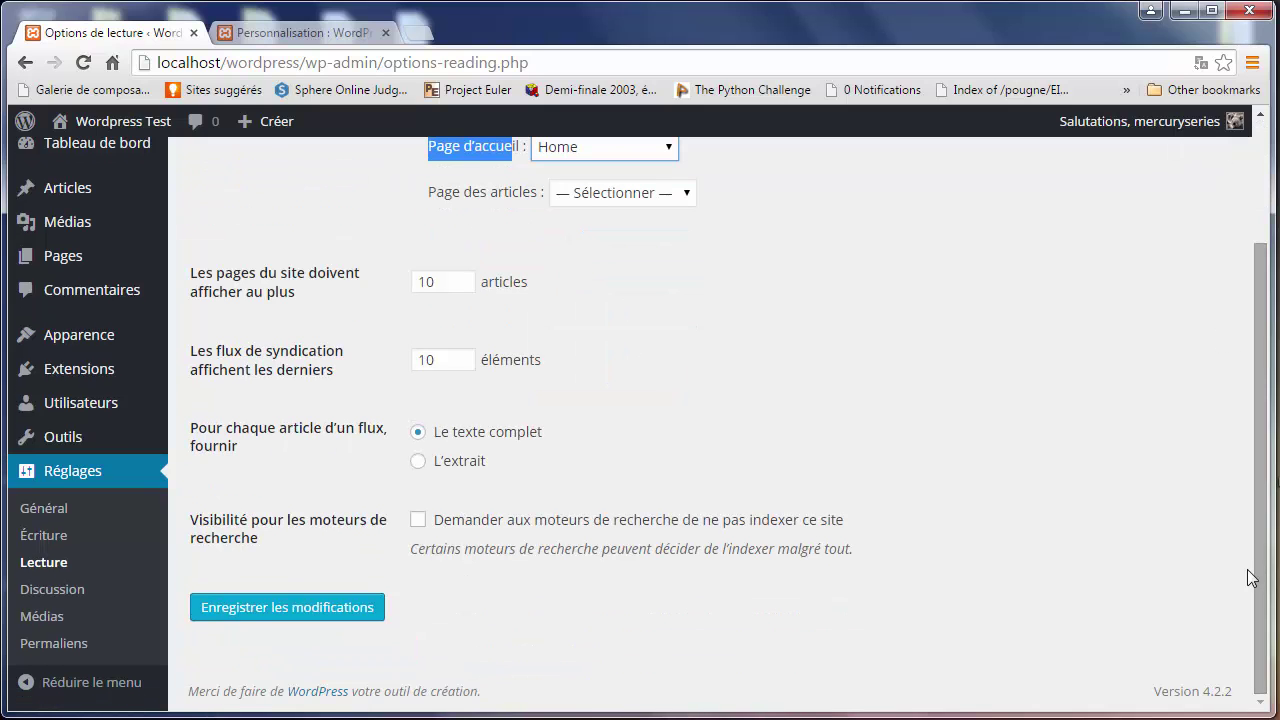
click(326, 614)
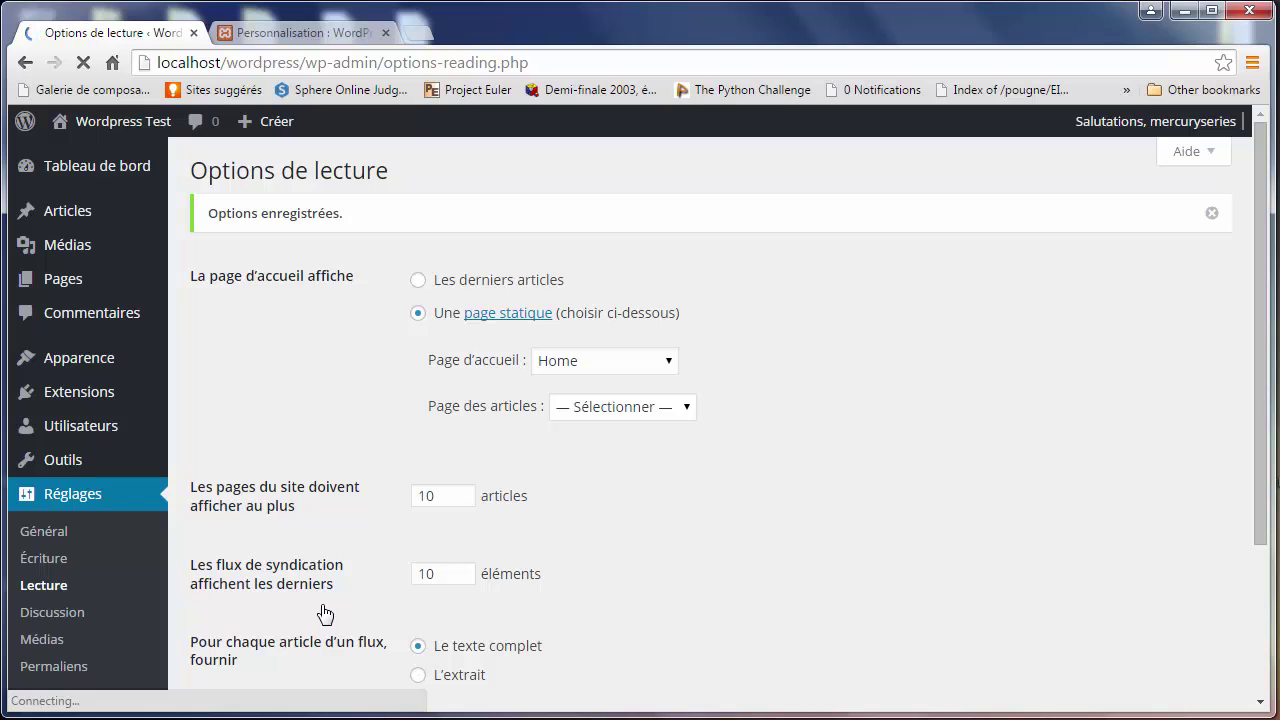
Examine the static front page options (Page d'accueil statique) in the customizer before and after reloading it.
click(265, 34)
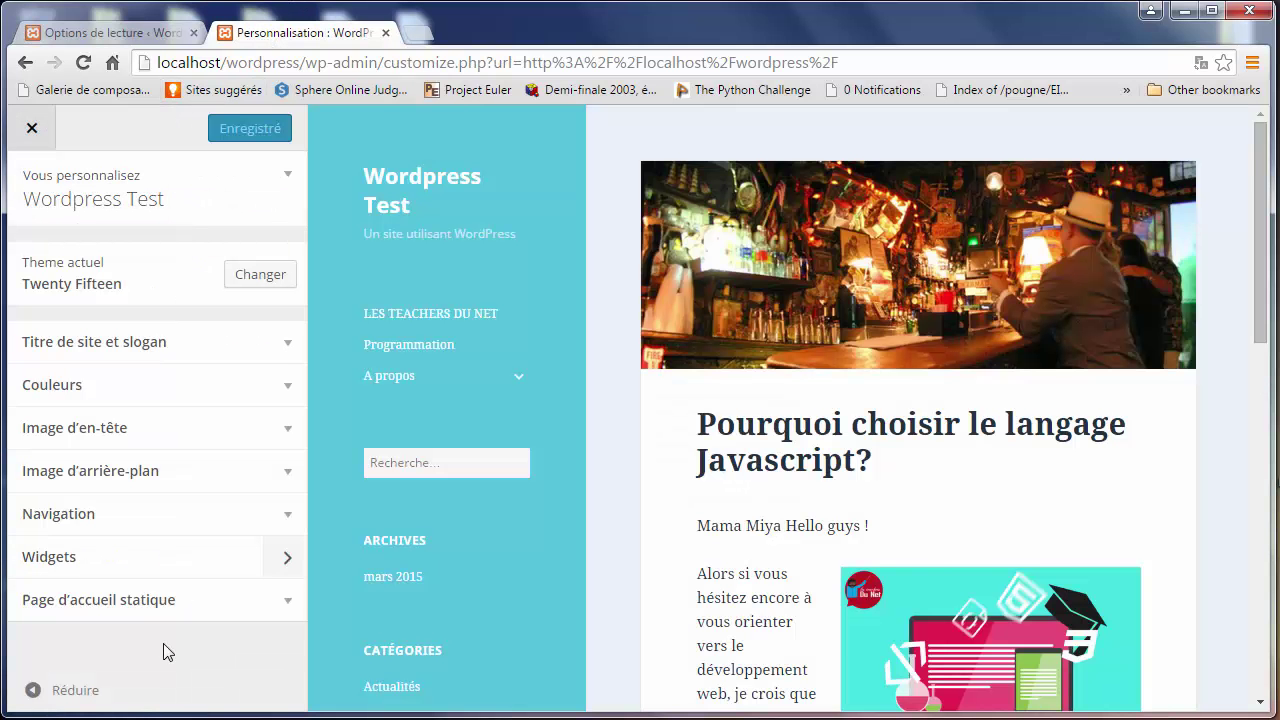
click(78, 612)
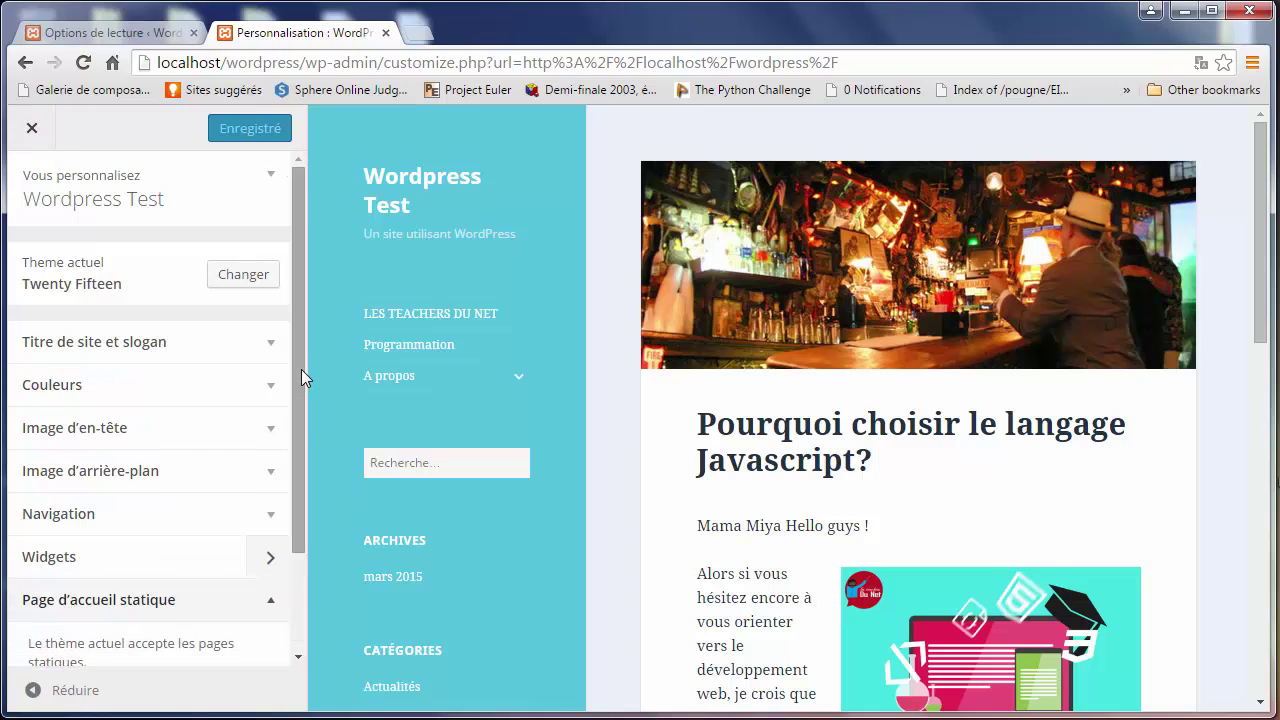
drag(301, 369, 287, 590)
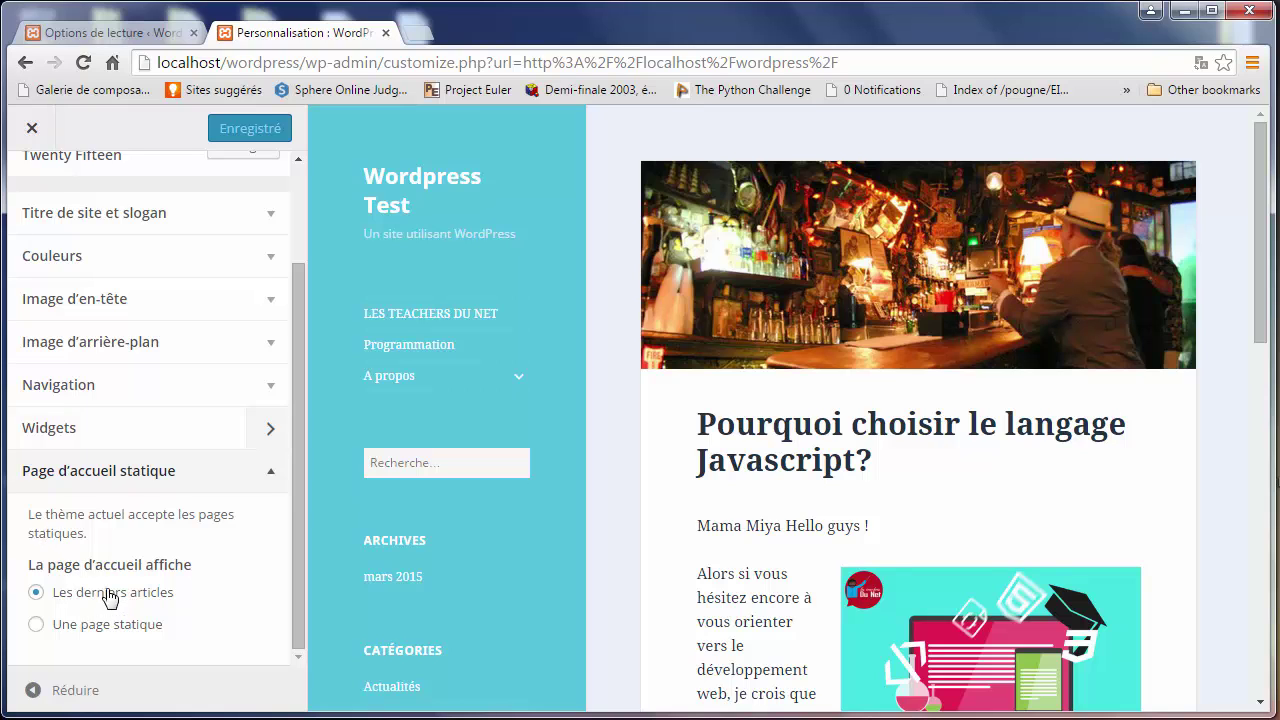
click(361, 62)
key(Return)
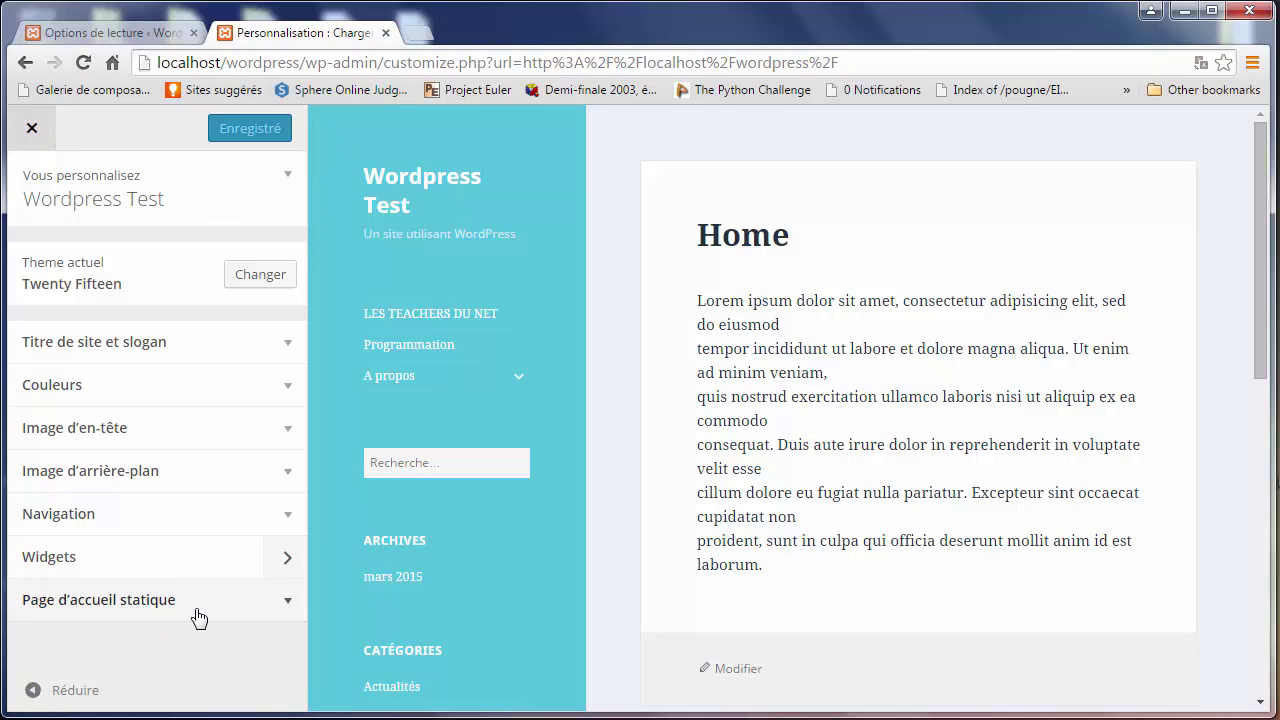
click(198, 615)
drag(297, 468, 288, 666)
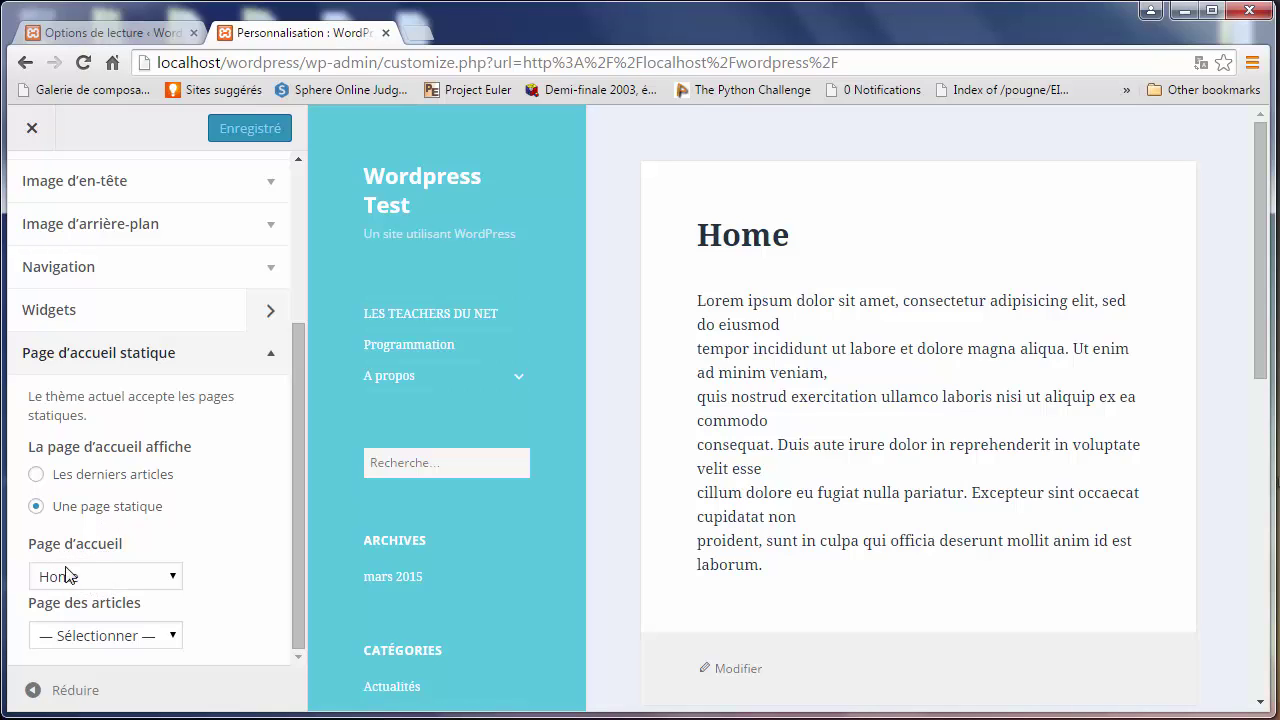
Load the public site at localhost/wordpress/ and look through its front page down to the comment form.
click(110, 33)
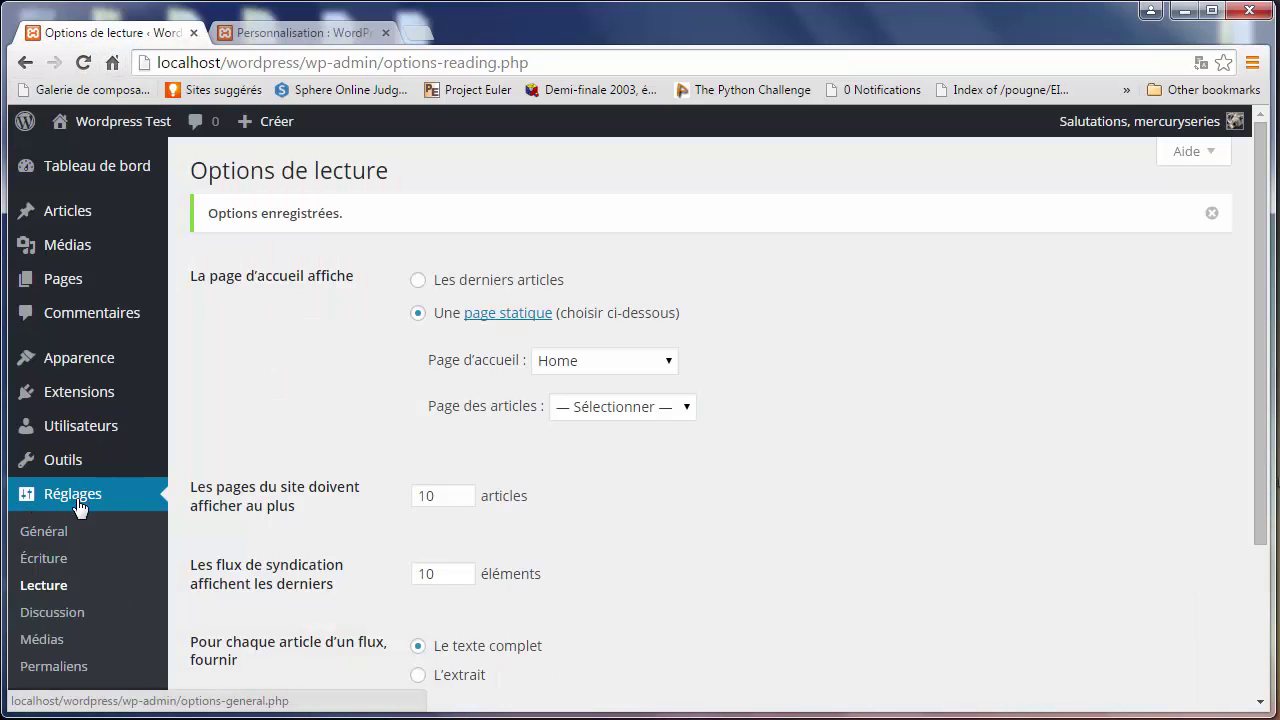
click(281, 33)
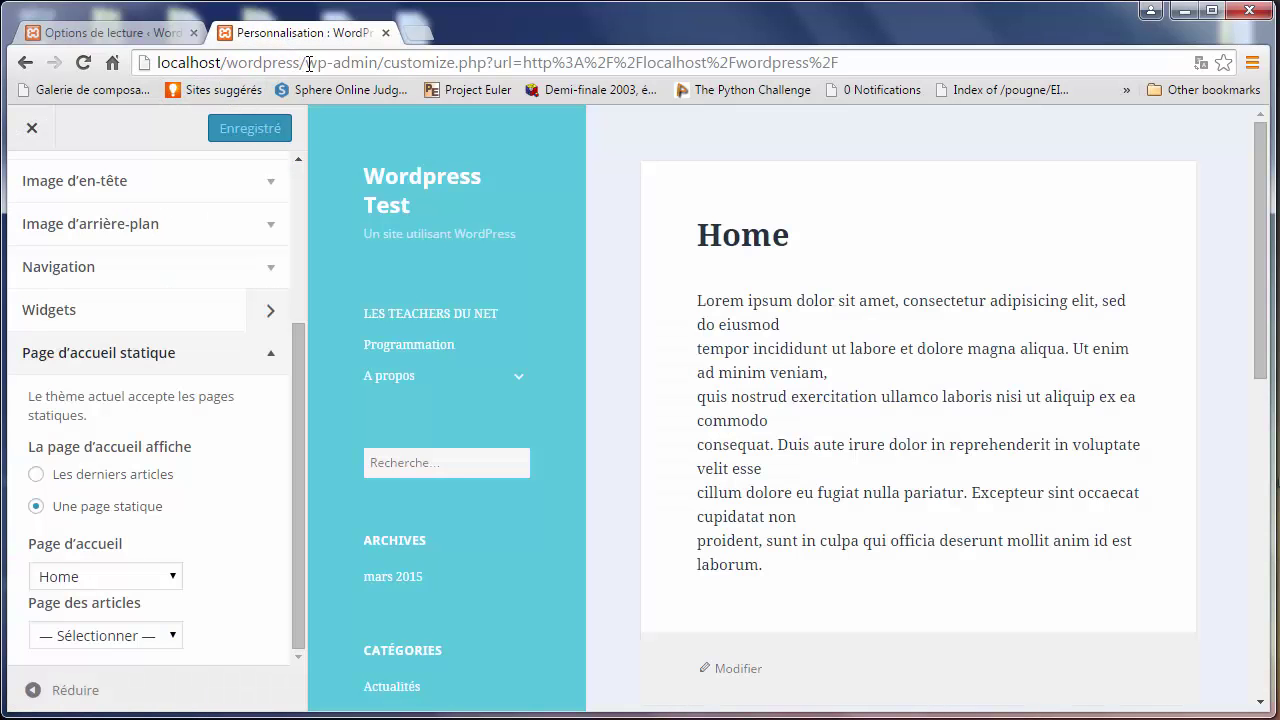
drag(308, 62, 1262, 105)
key(BackSpace)
key(Return)
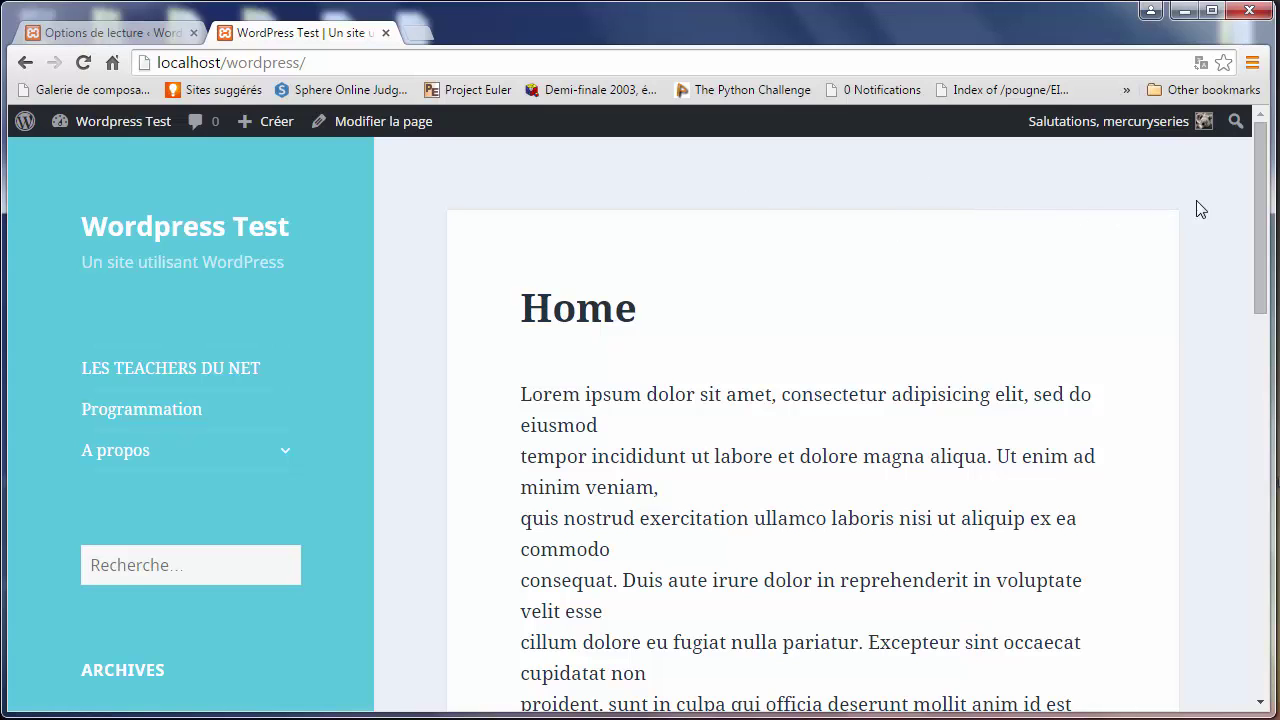
drag(1262, 209, 1257, 530)
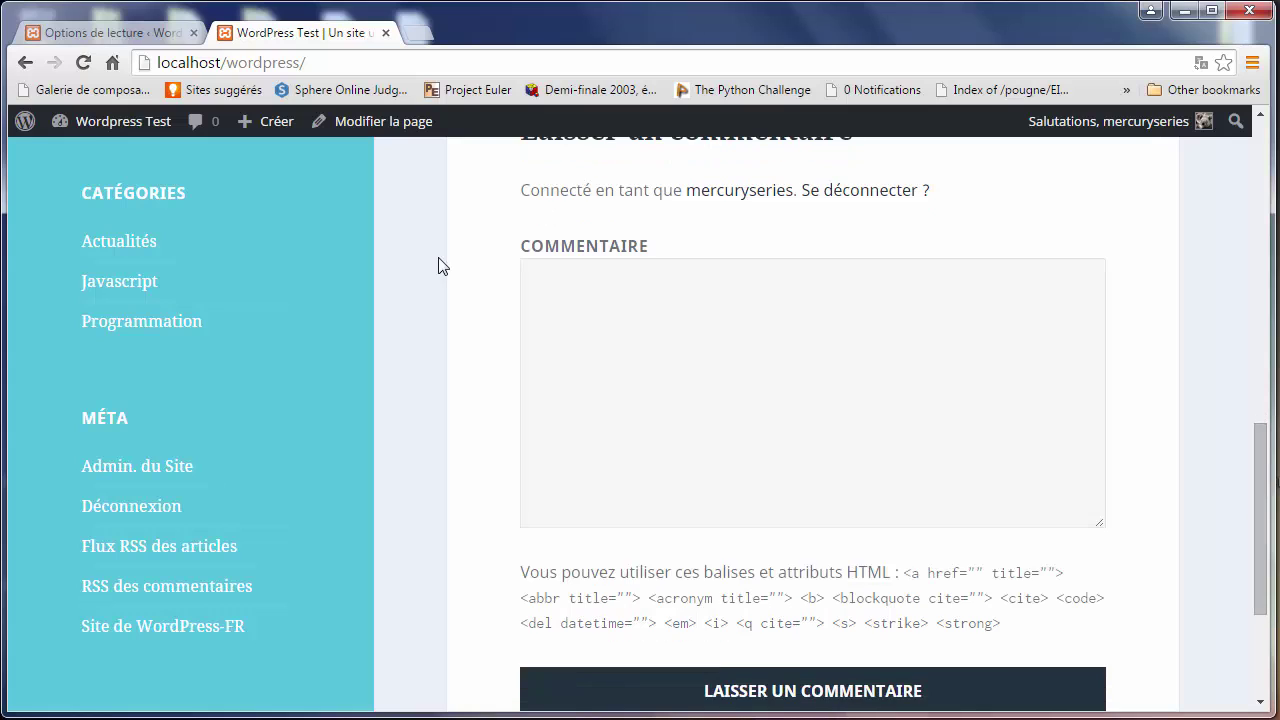
Open the Home page for editing from the list of all pages.
click(145, 32)
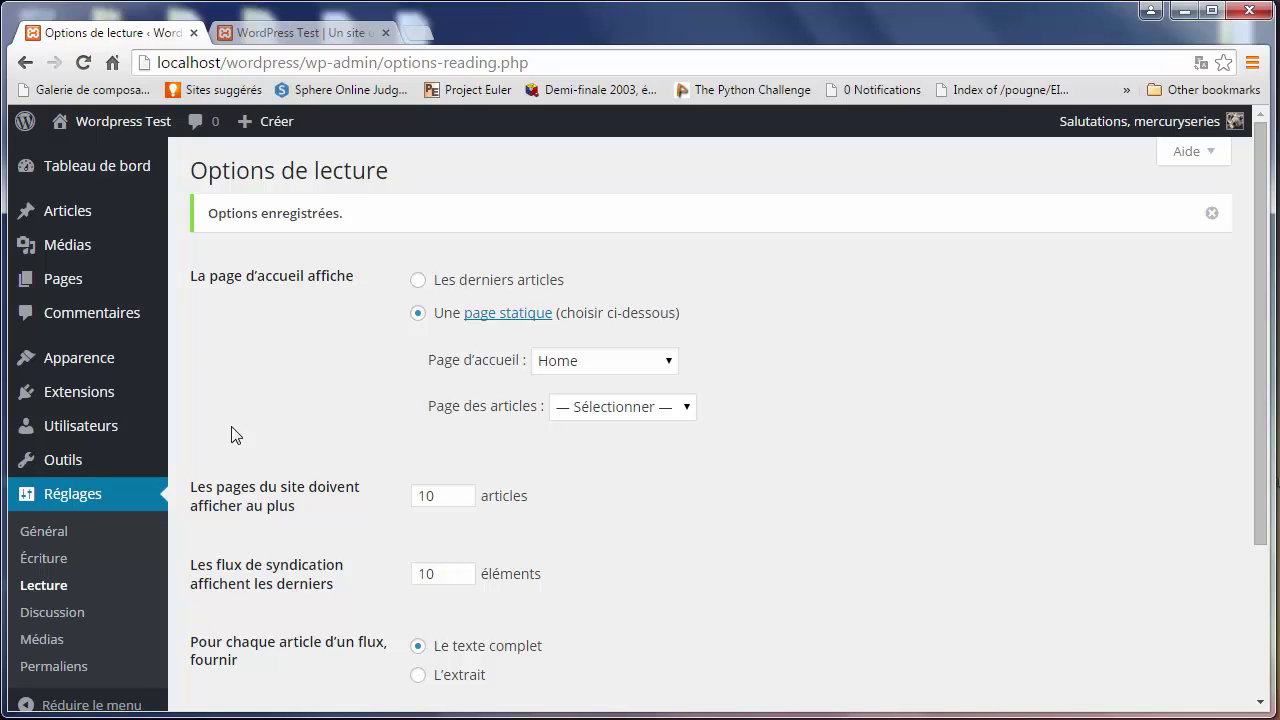
mouse_move(100, 285)
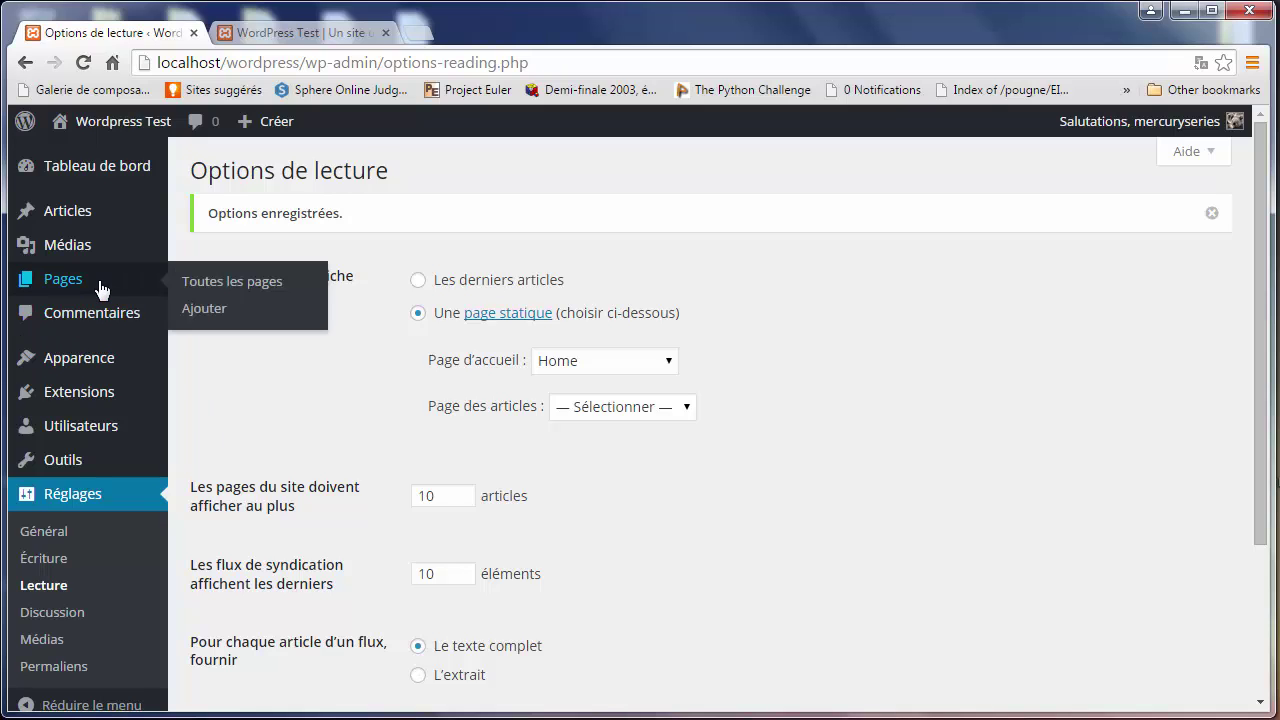
click(188, 299)
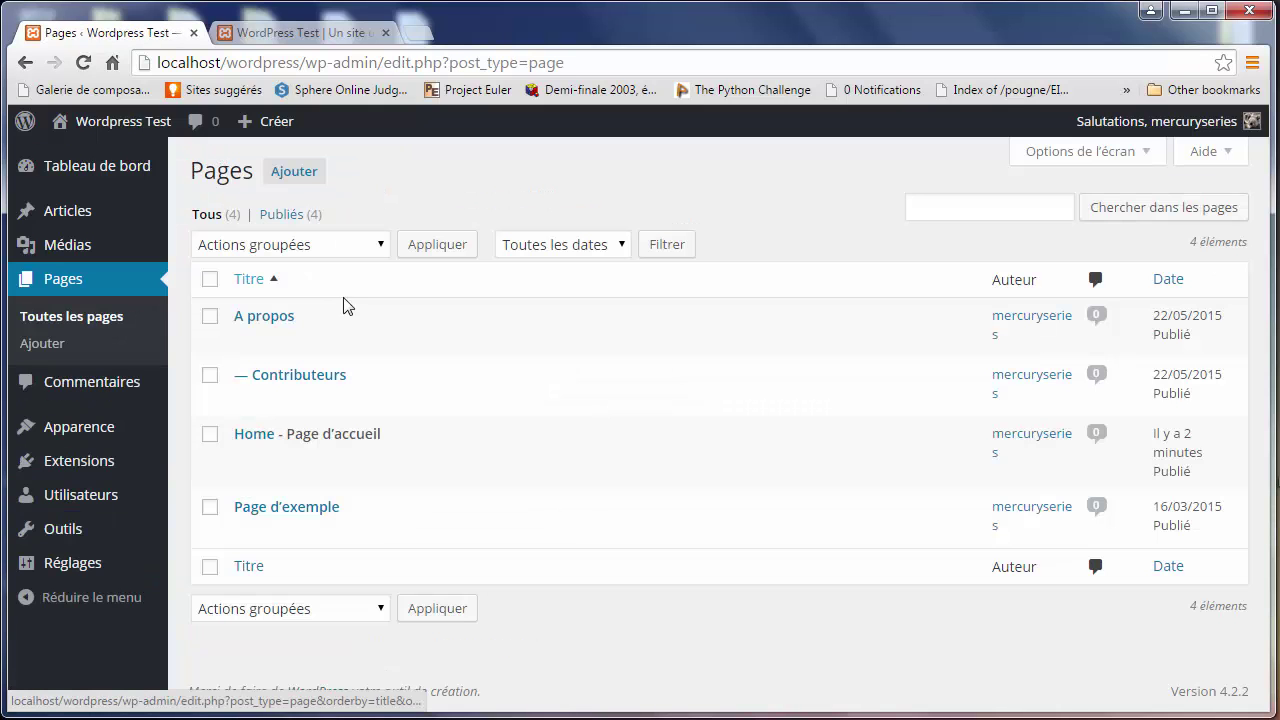
click(258, 458)
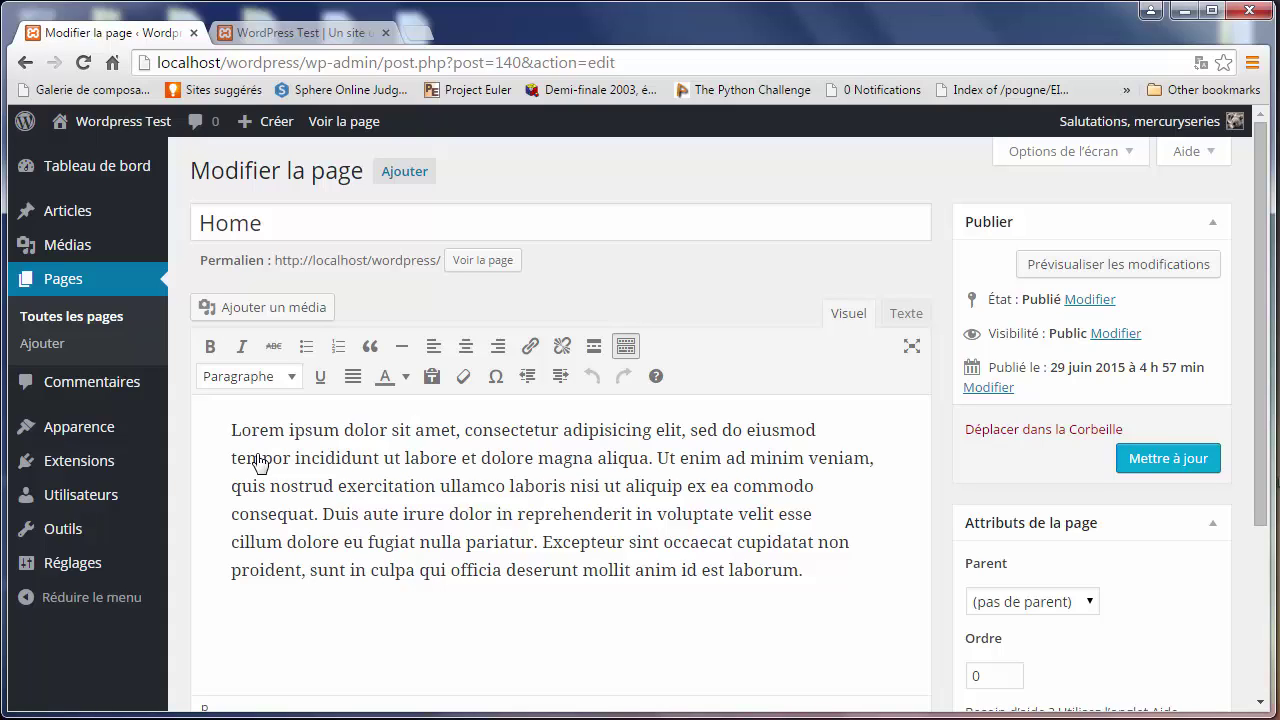
Enable the Discussion box in the screen options of the Home page editor.
scroll(687, 517, down, 3)
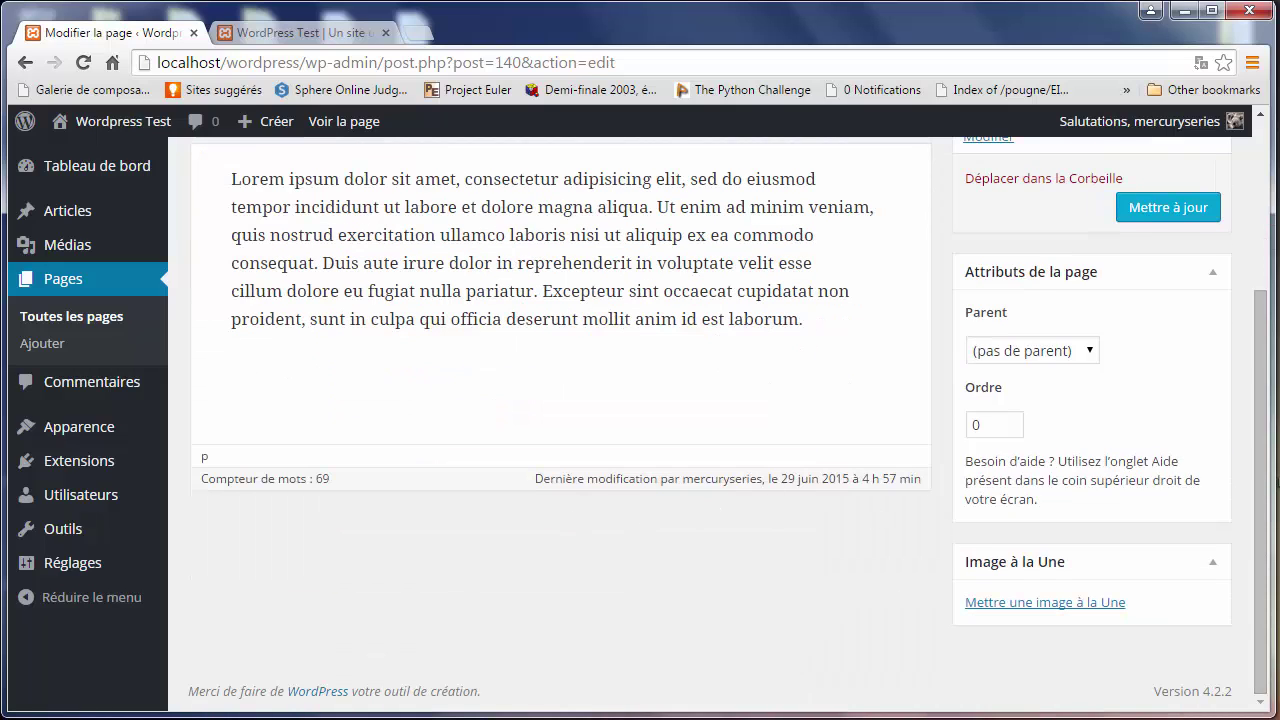
scroll(1264, 480, up, 3)
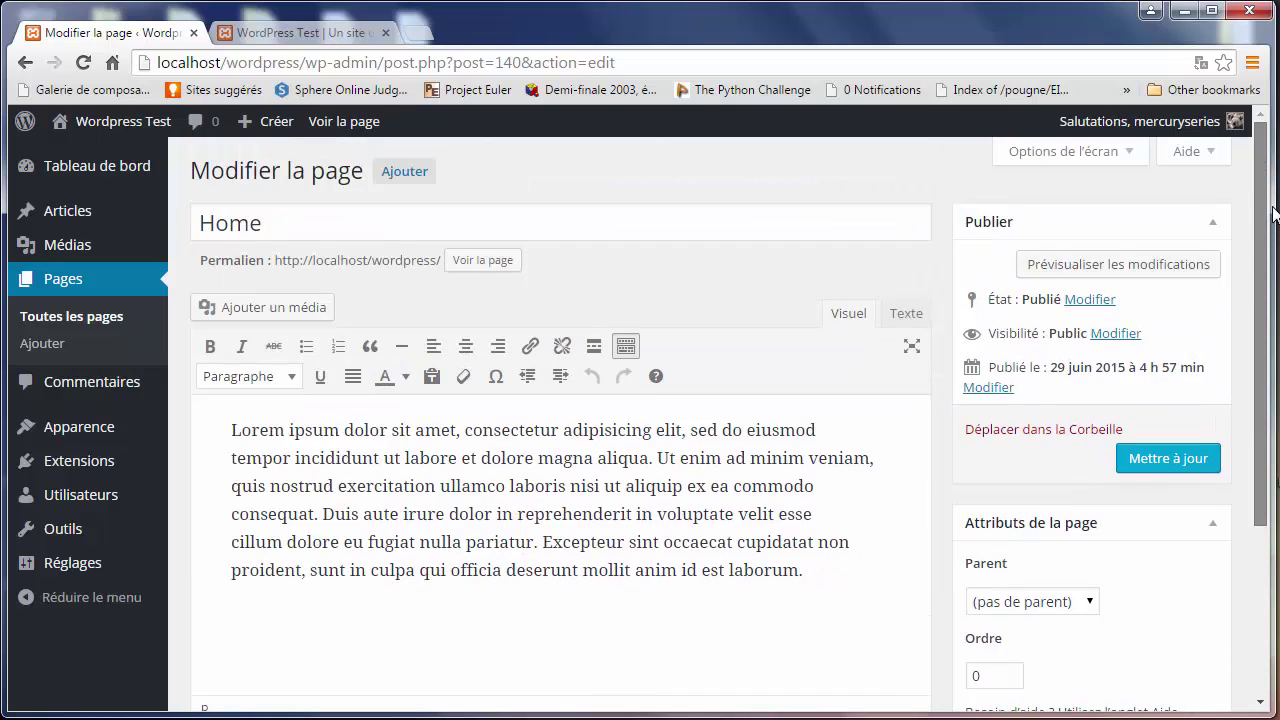
click(1105, 152)
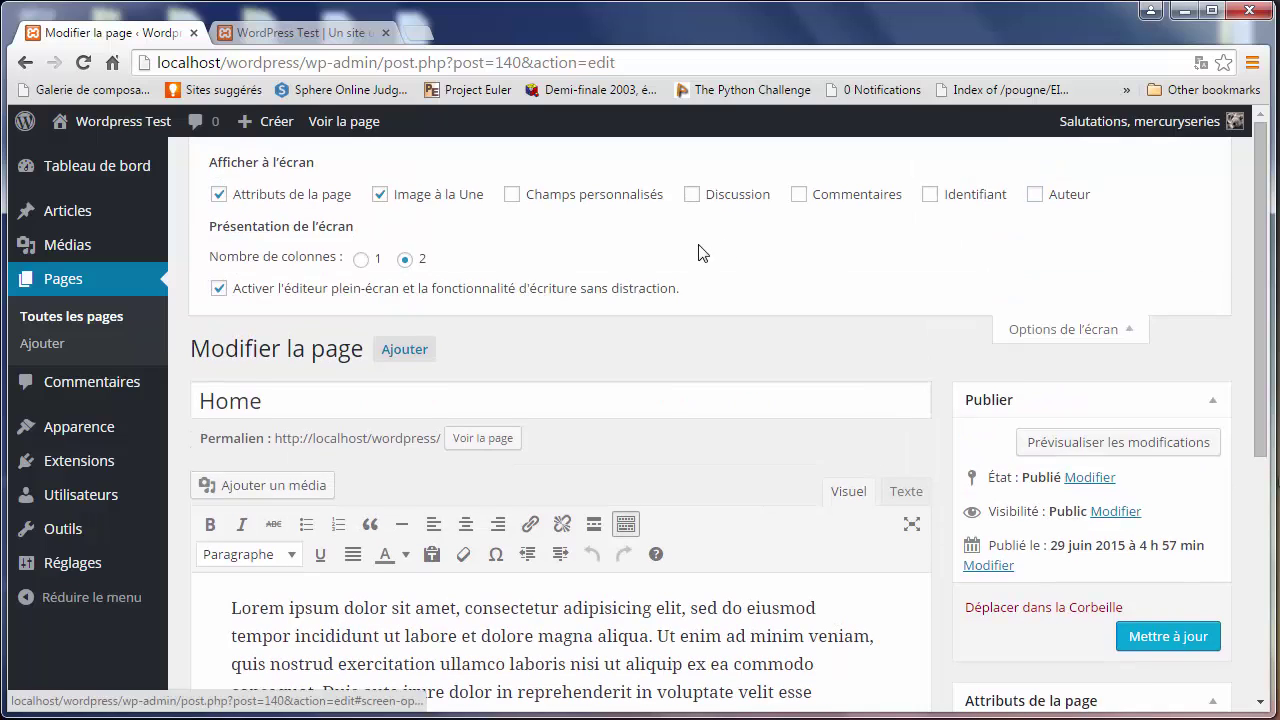
click(691, 194)
click(1045, 329)
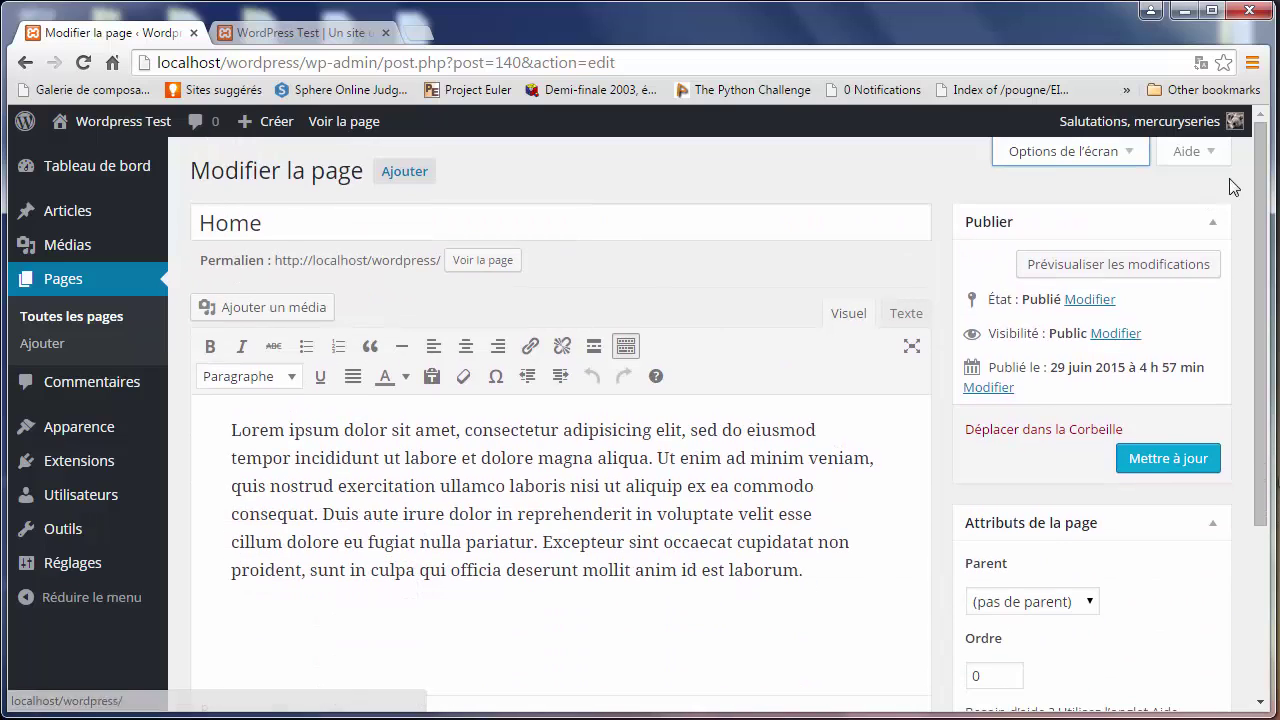
Disallow comments as well as trackbacks and pingbacks on the Home page, and update the page.
scroll(1248, 234, down, 3)
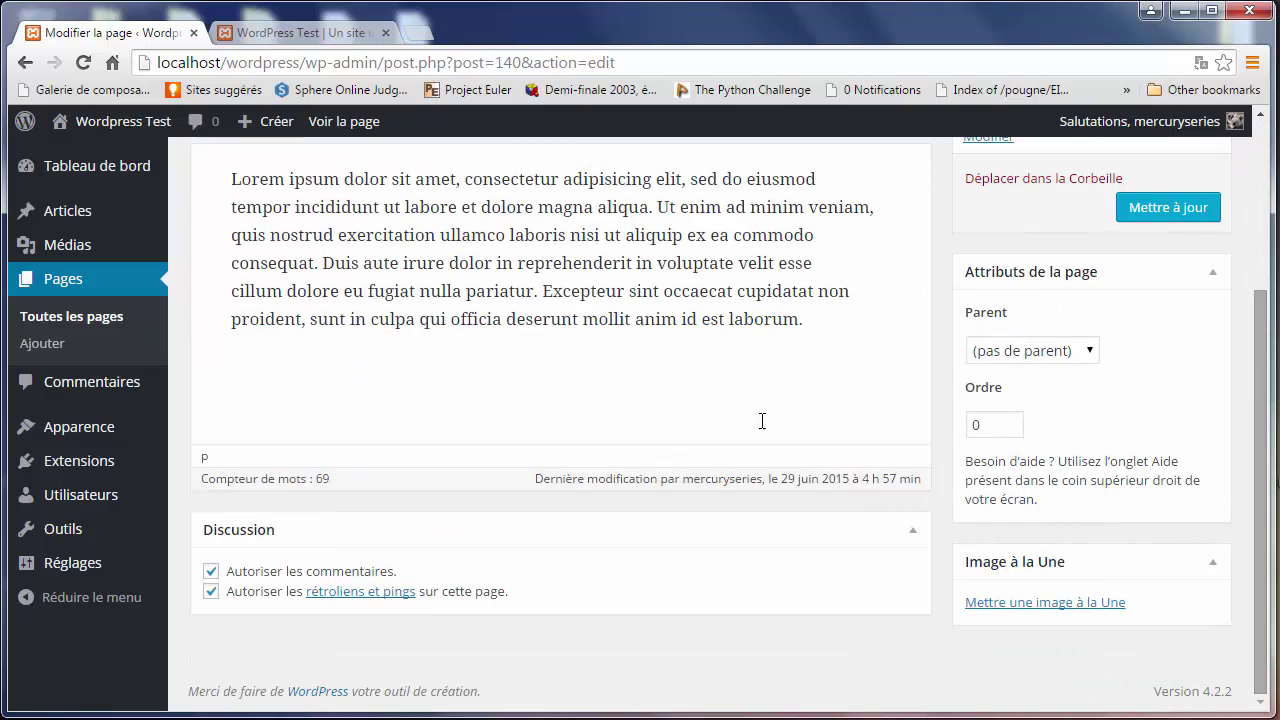
click(210, 571)
click(211, 591)
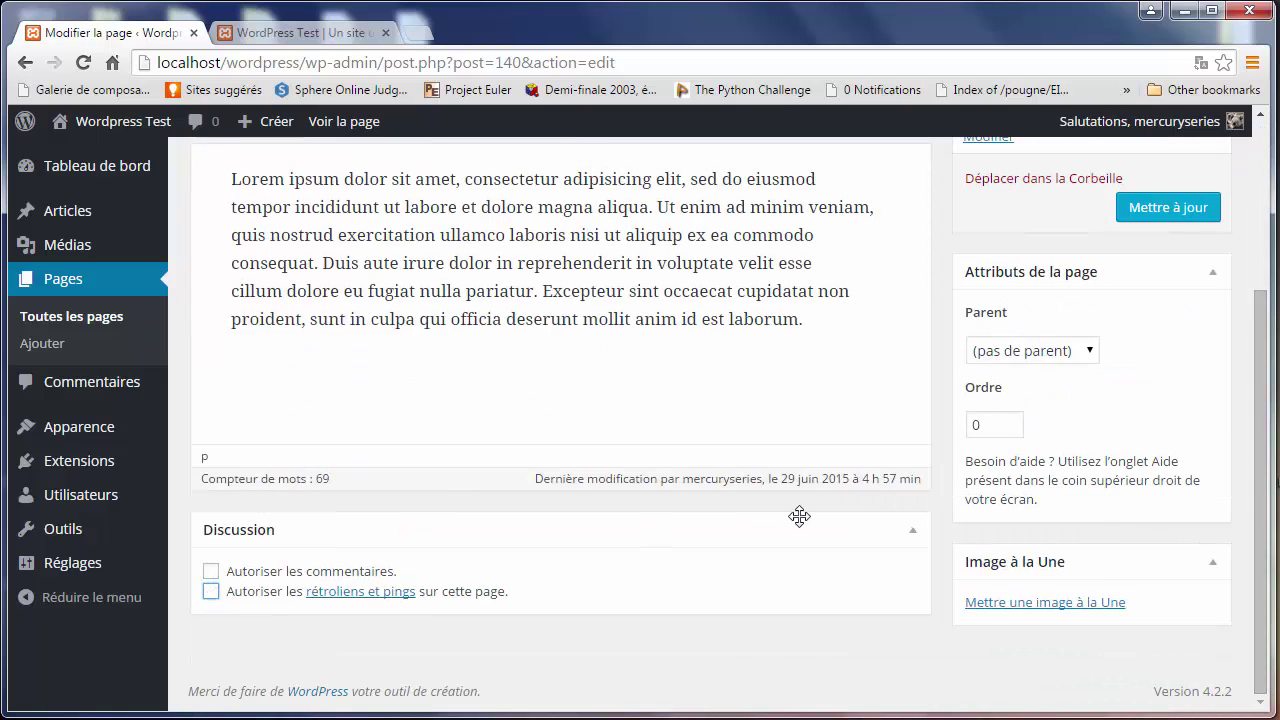
click(1155, 212)
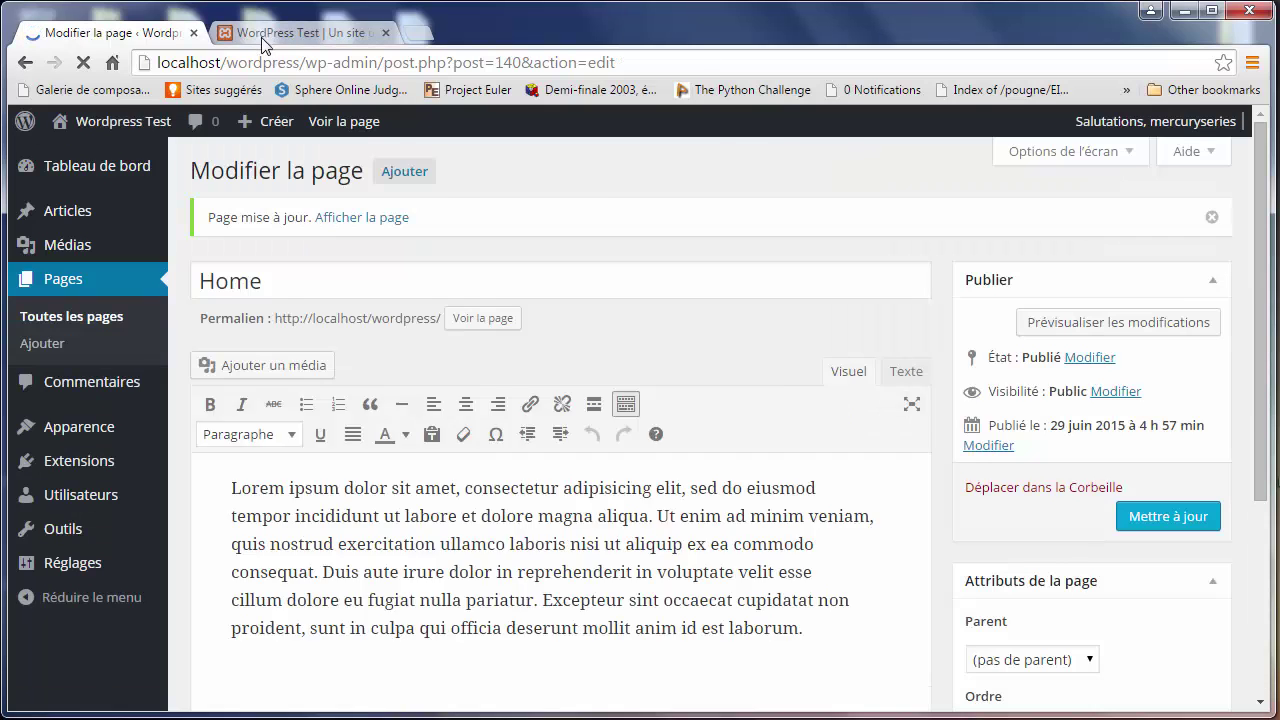
Reload the public front page and check the area below its content for the comment form.
click(263, 33)
key(F5)
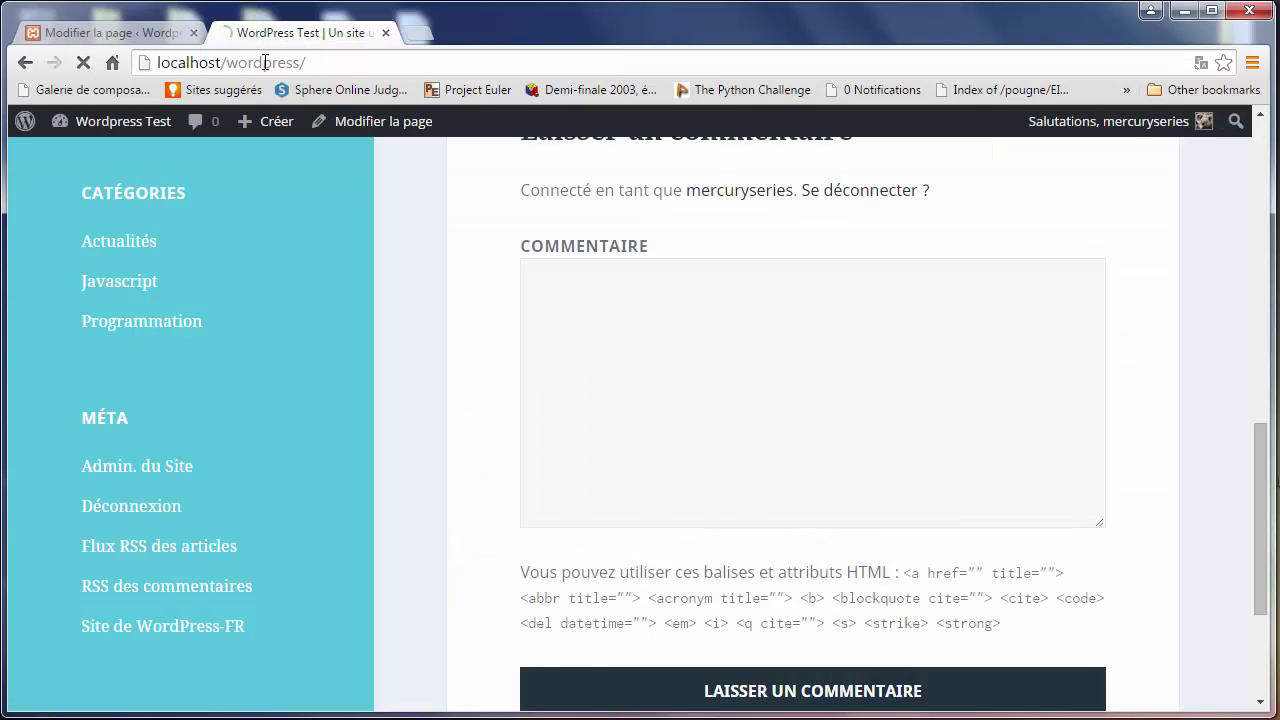
drag(1259, 251, 1262, 584)
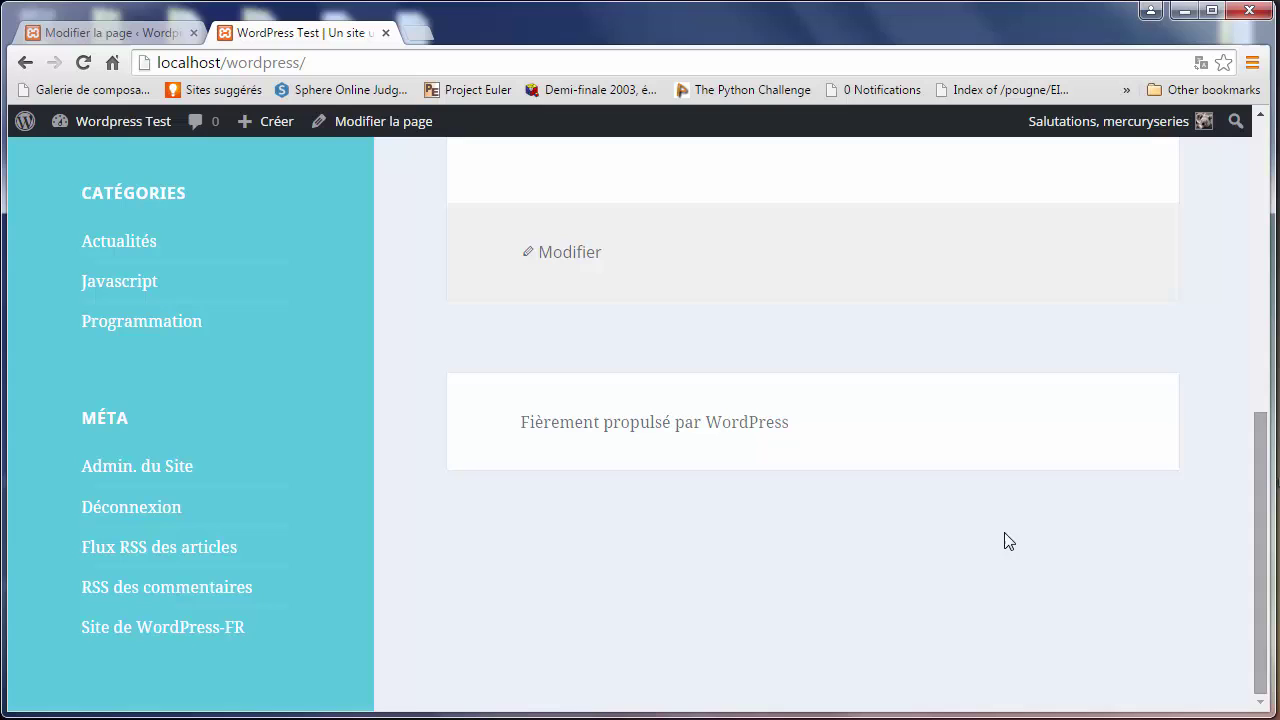
Examine the "Page d'accueil" label beside Home in the list of all pages.
click(140, 31)
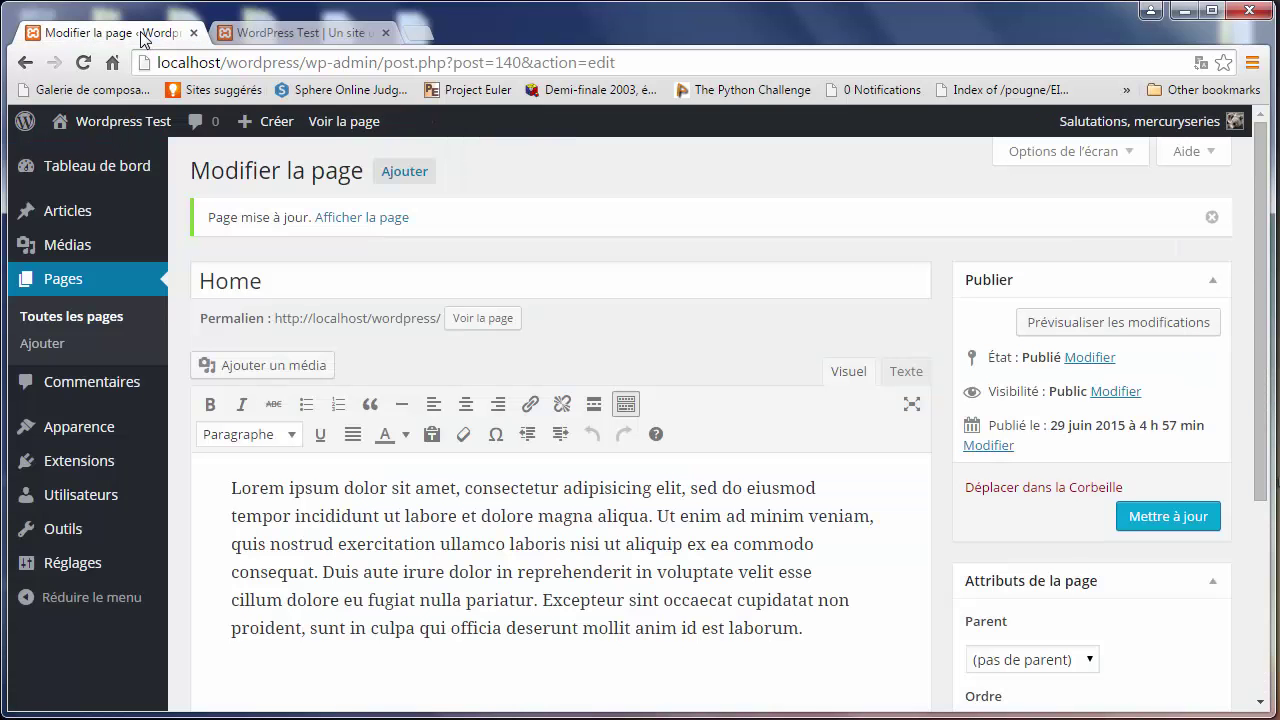
click(95, 318)
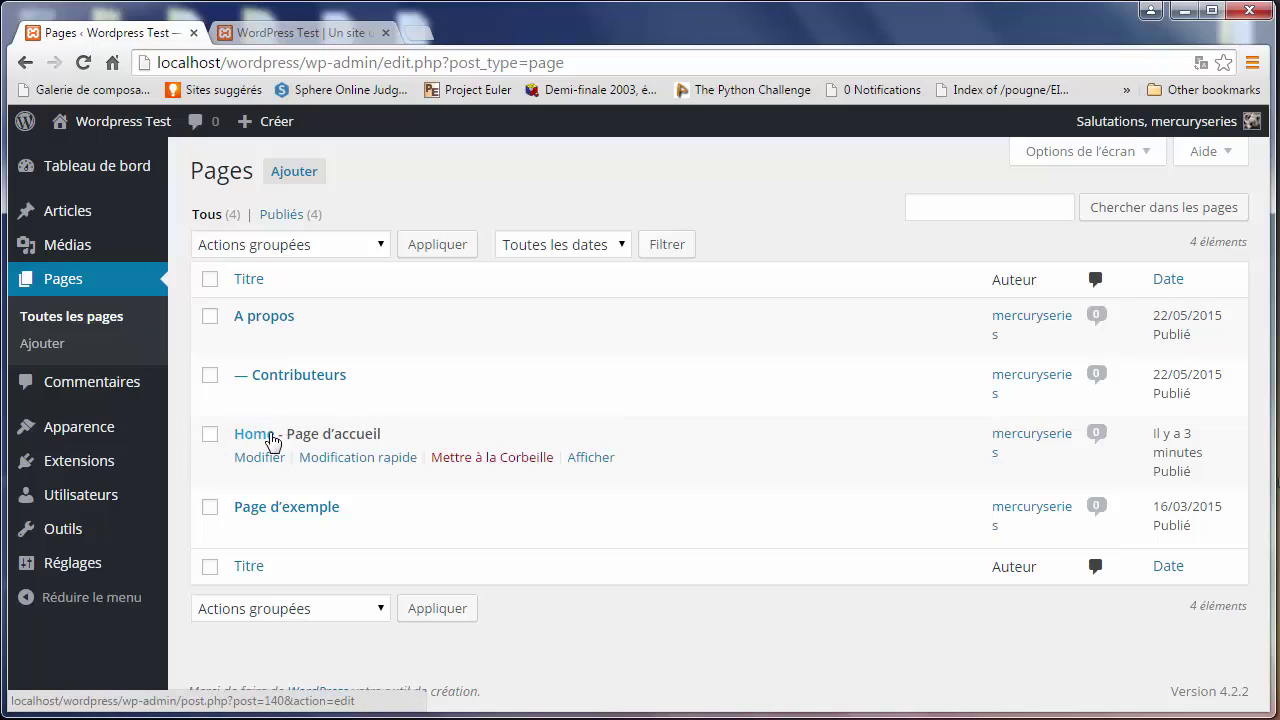
drag(285, 434, 399, 431)
click(399, 433)
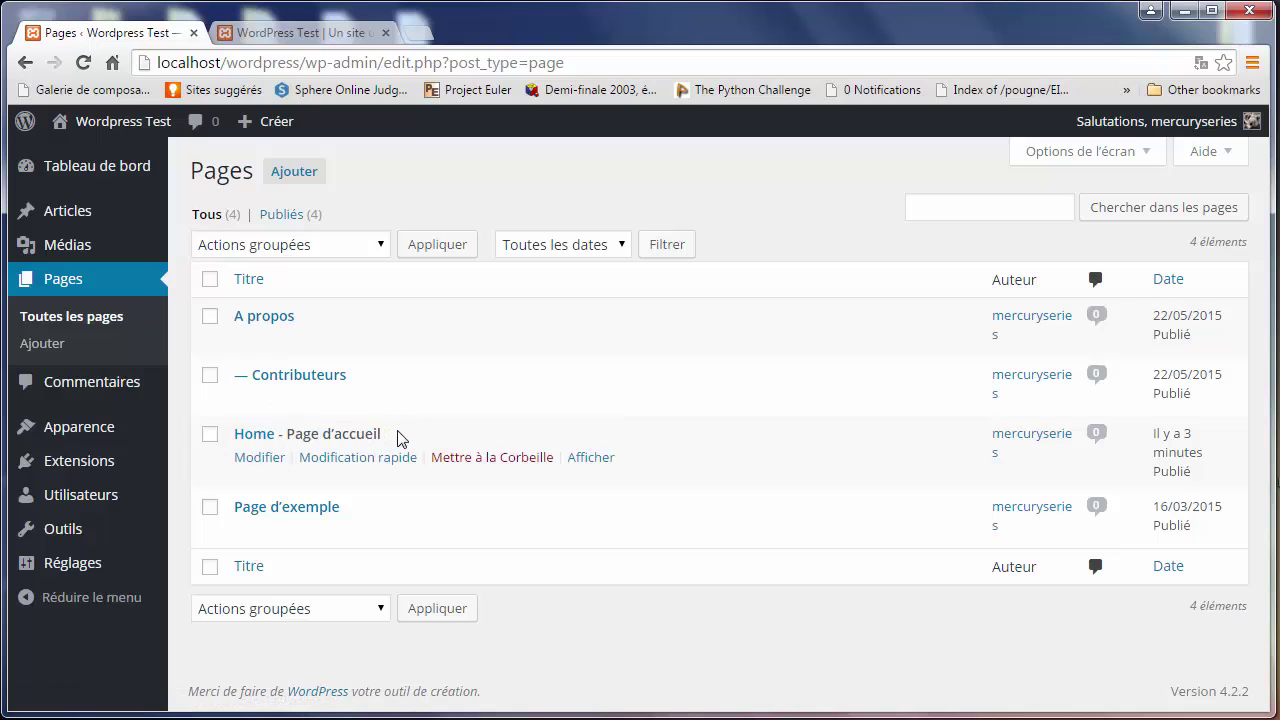
drag(294, 433, 381, 433)
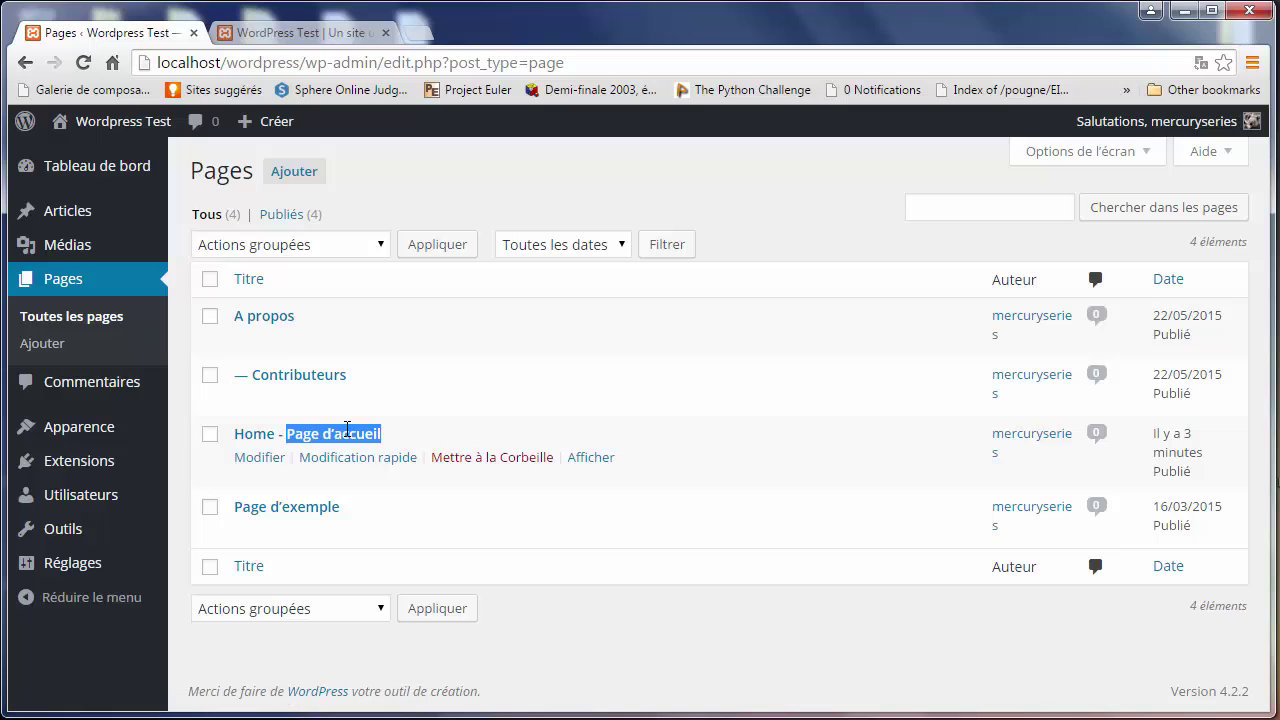
Browse the public site from its front page to the Programmation category and open the article "Pourquoi choisir le langage Javascript?".
click(258, 36)
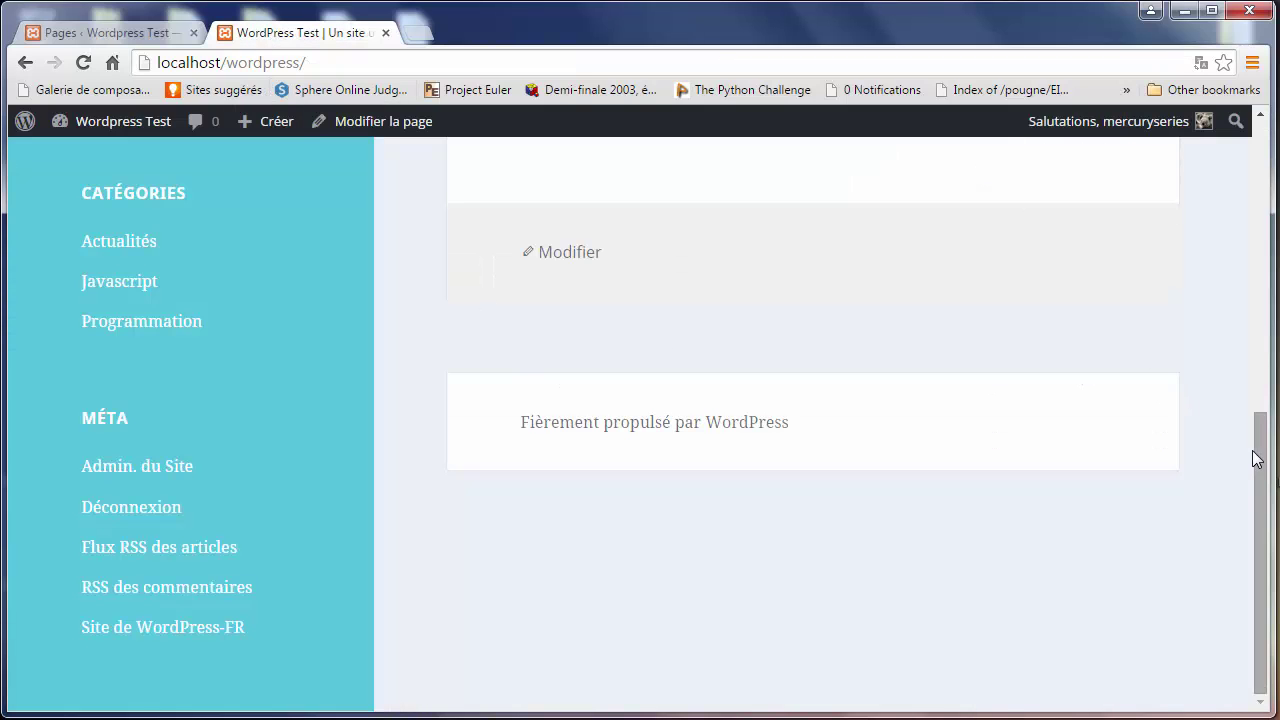
drag(1260, 462, 1257, 160)
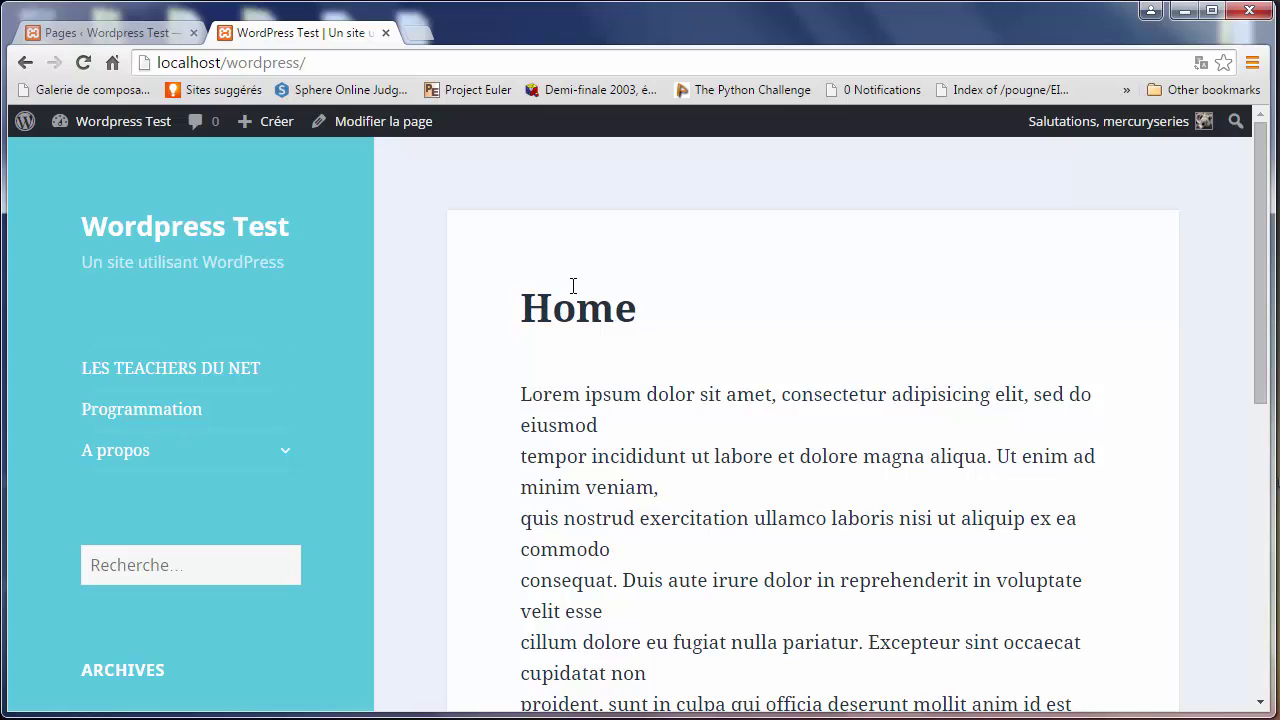
click(143, 409)
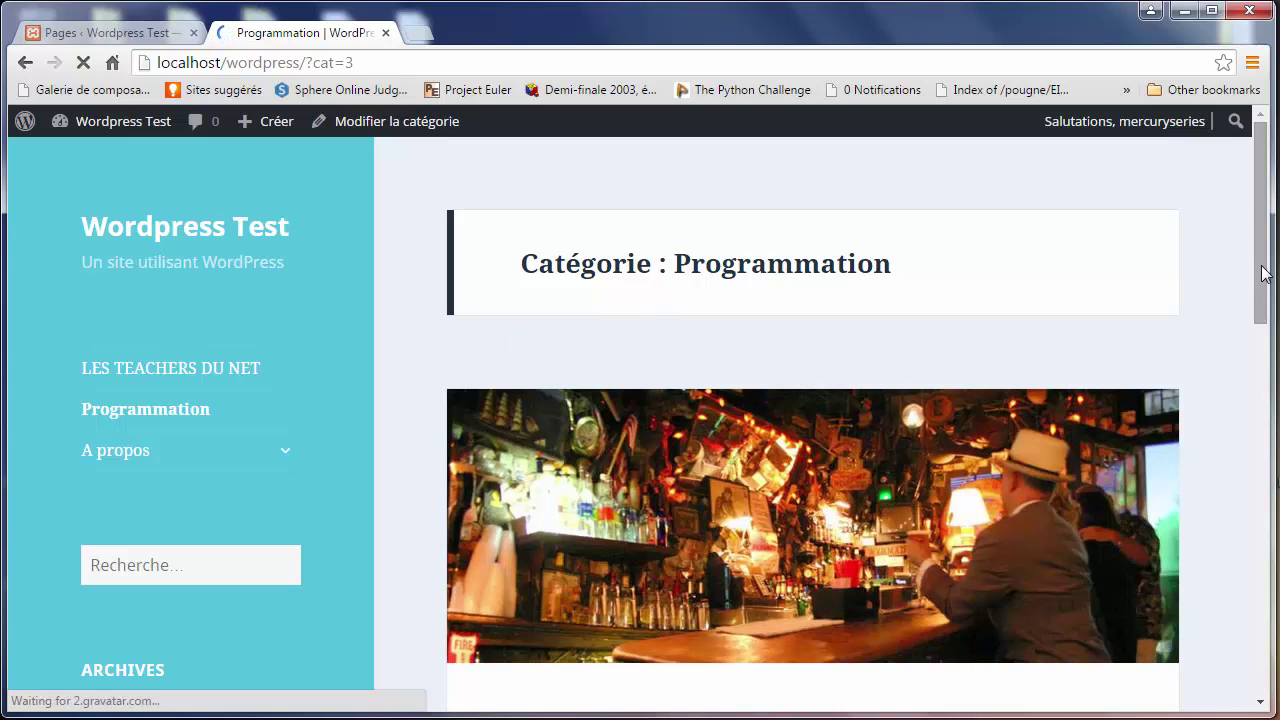
scroll(301, 213, down, 3)
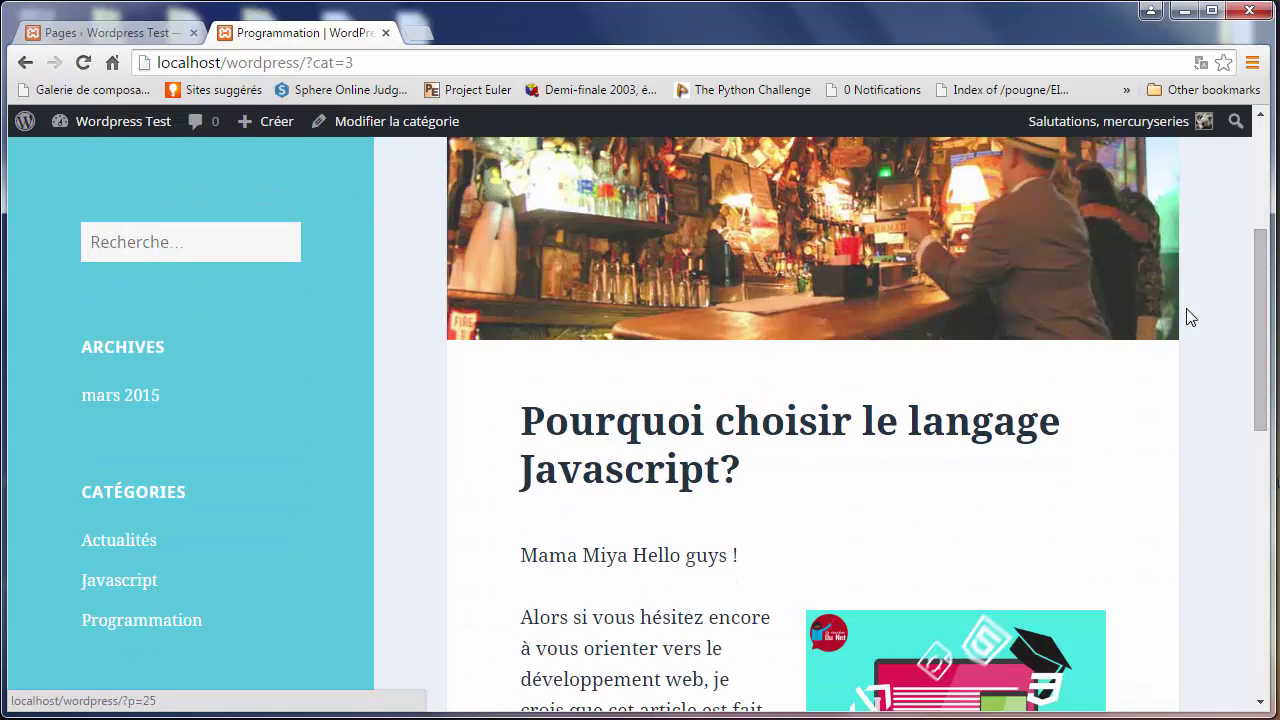
drag(1264, 236, 1265, 131)
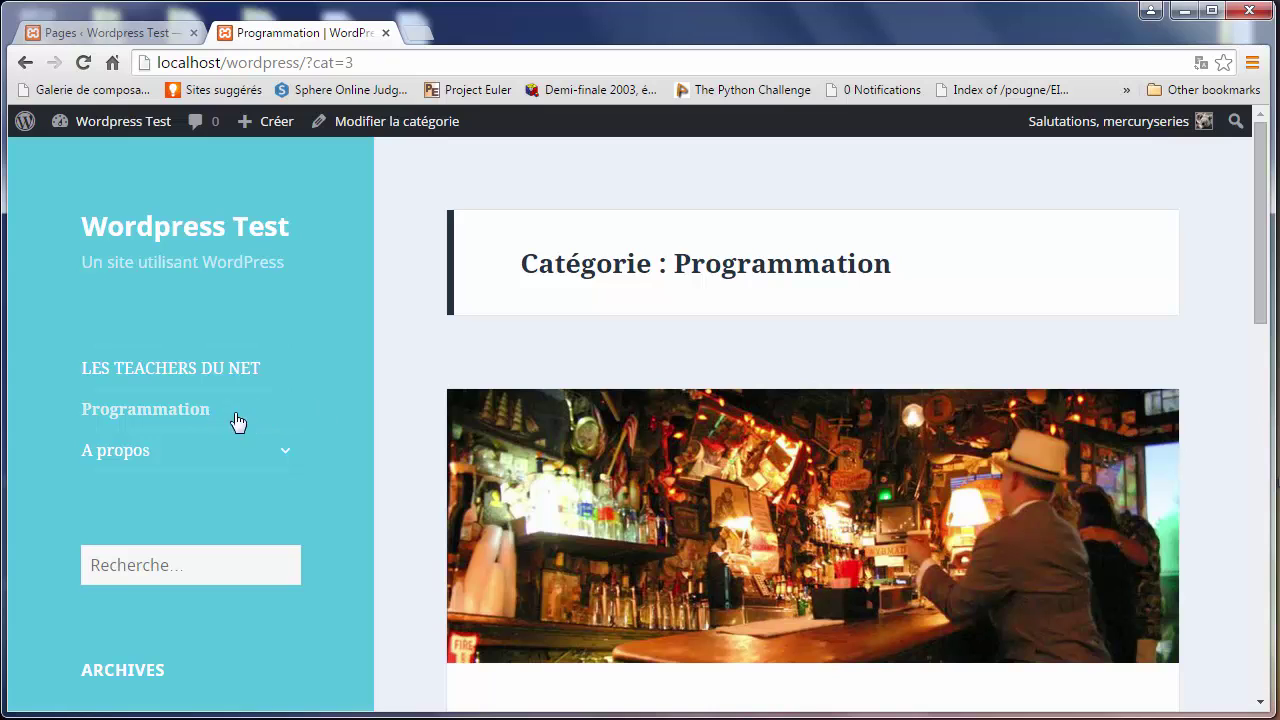
drag(1258, 270, 1258, 406)
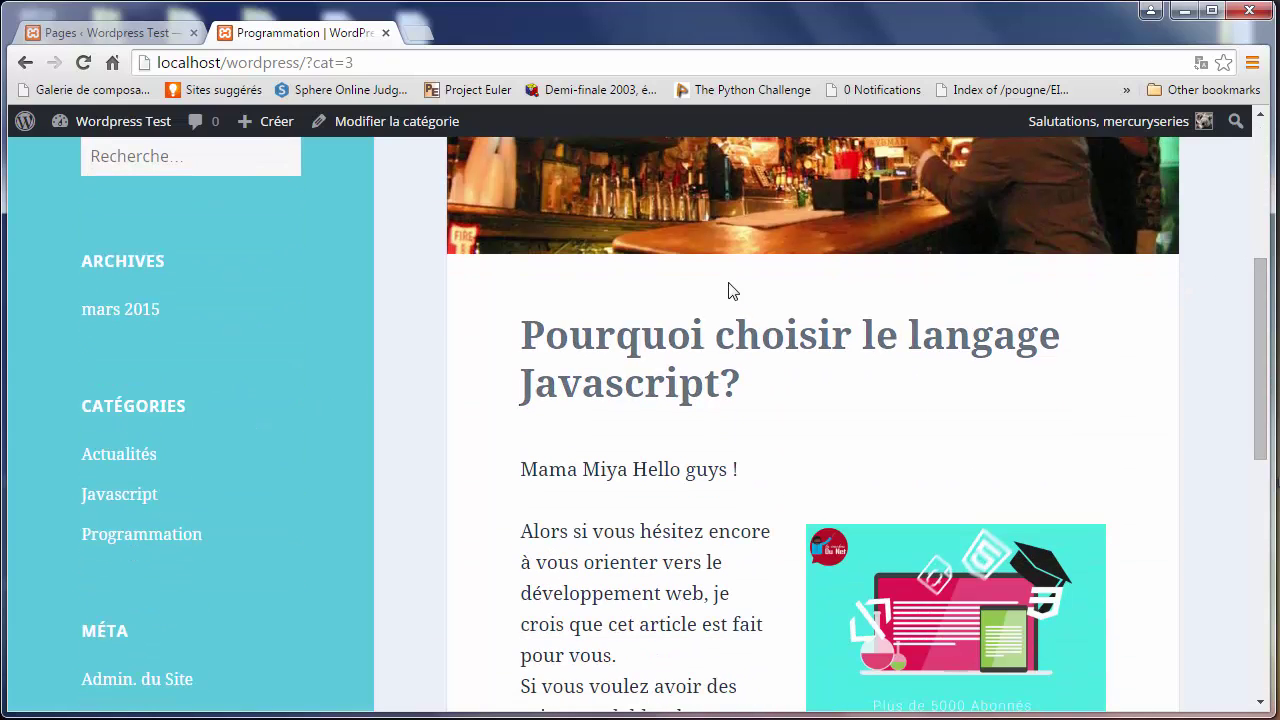
click(968, 335)
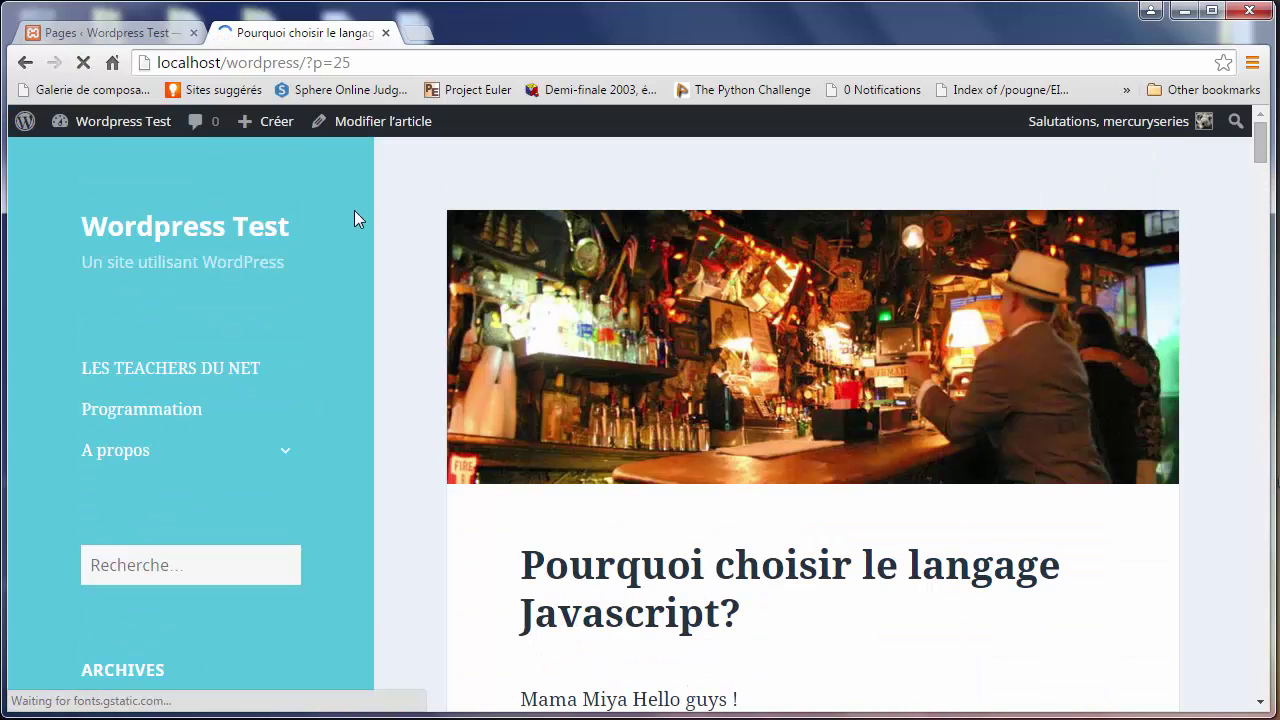
Return to the public front page by shortening the article's address to localhost/wordpress.
drag(298, 61, 499, 51)
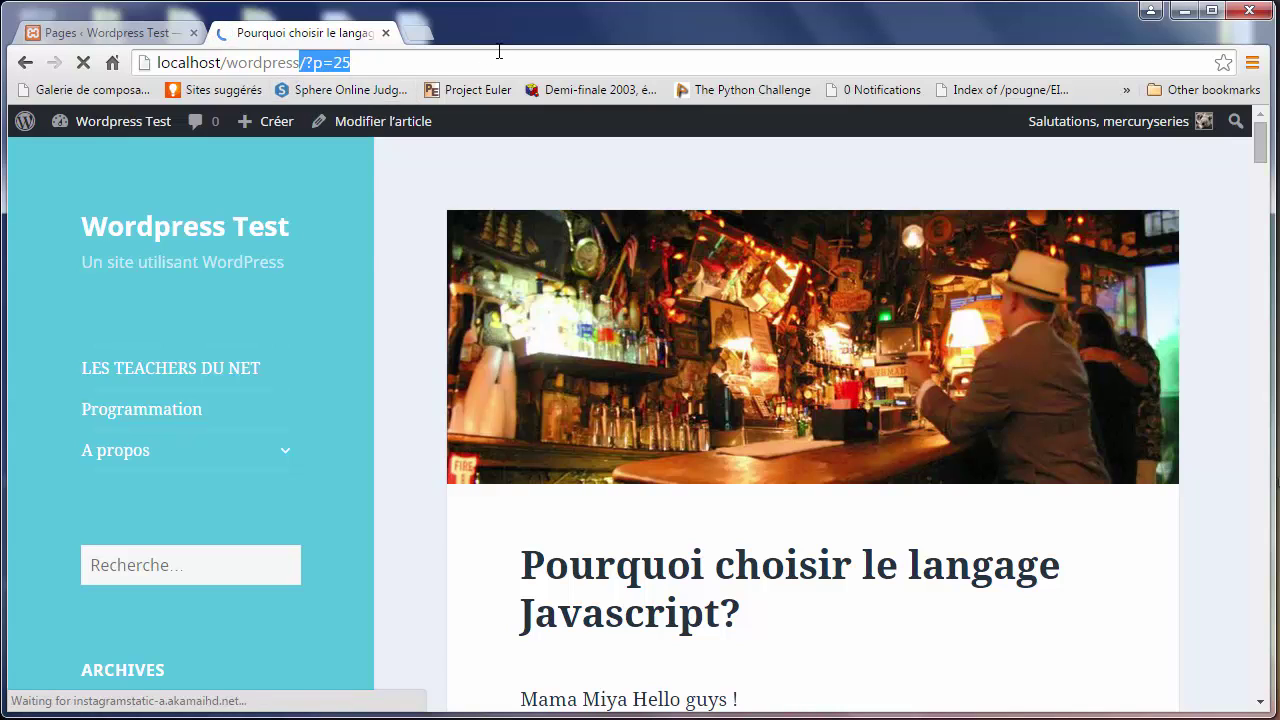
key(BackSpace)
key(Return)
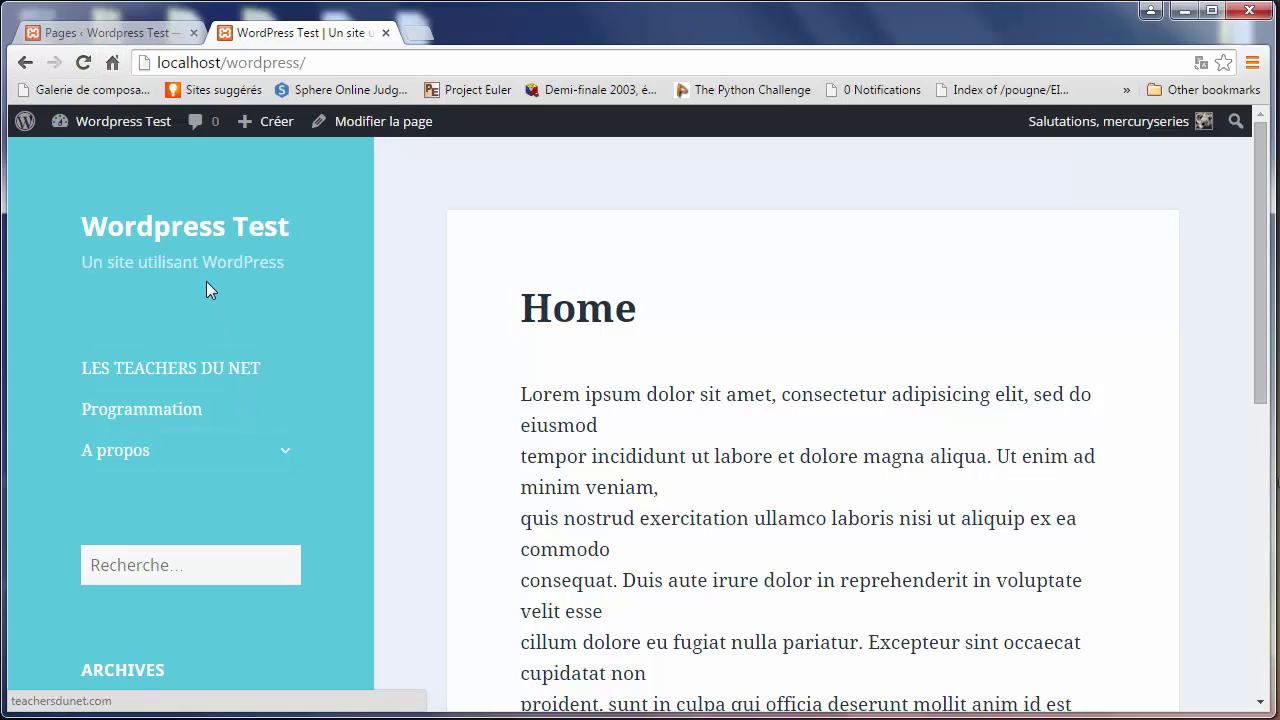
Add a new page titled Blog with no content and publish it.
click(147, 35)
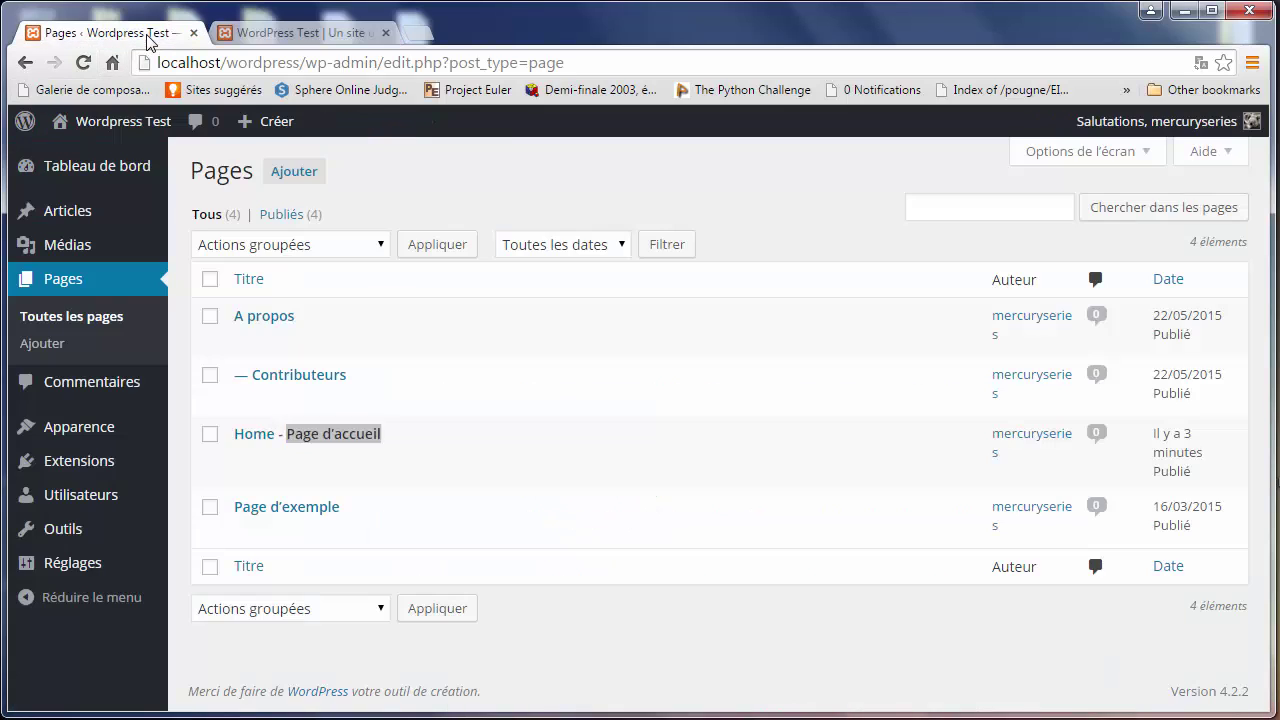
click(294, 170)
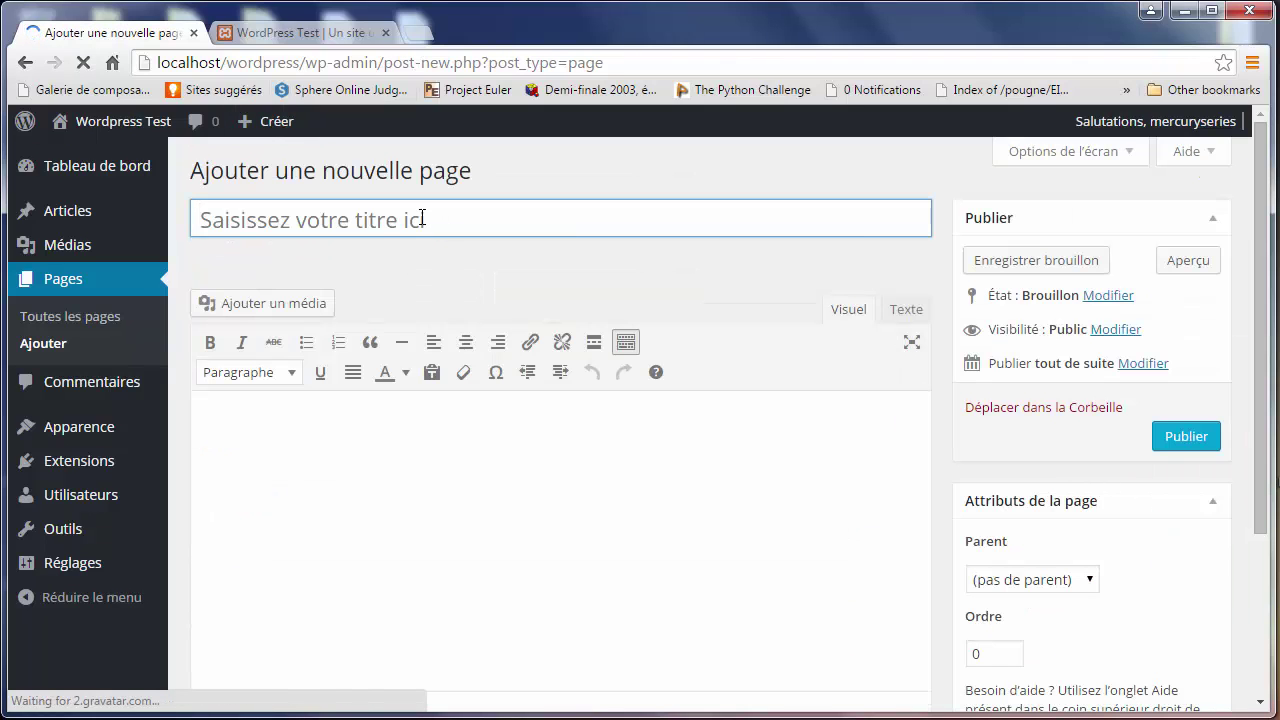
text(Blog)
key(ctrl+a)
text(A)
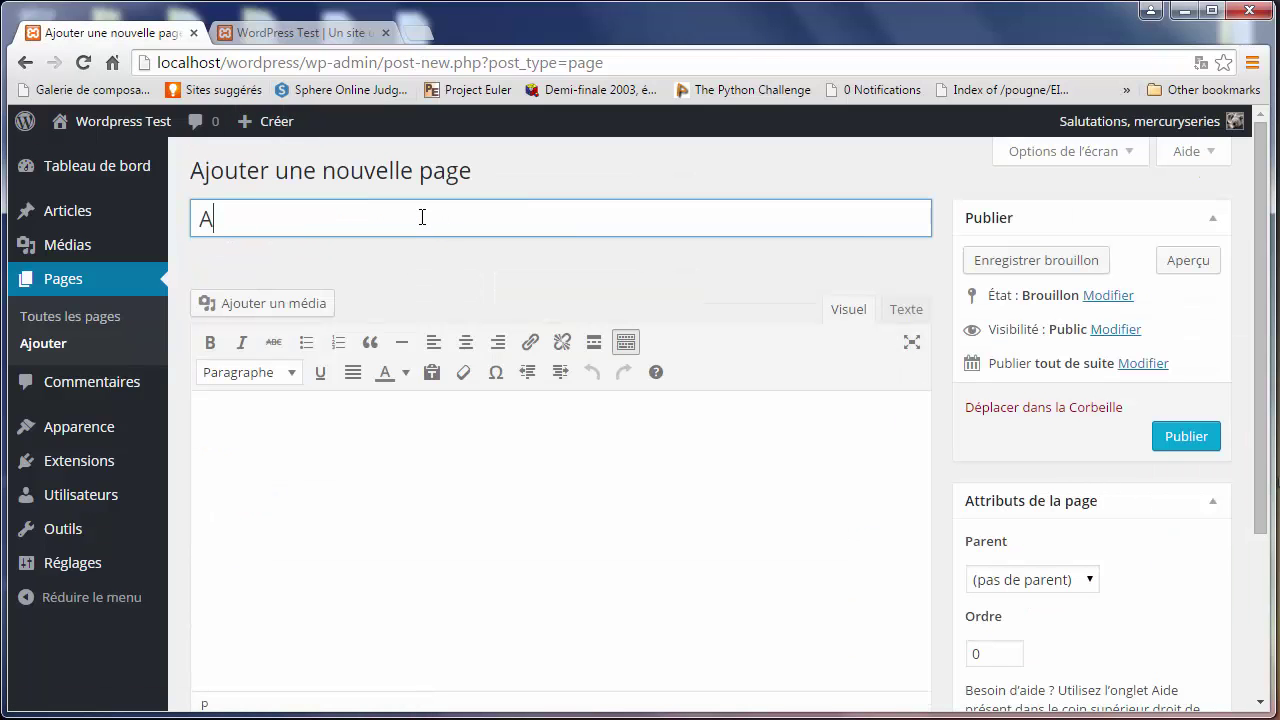
text(ct)
key(ctrl+a)
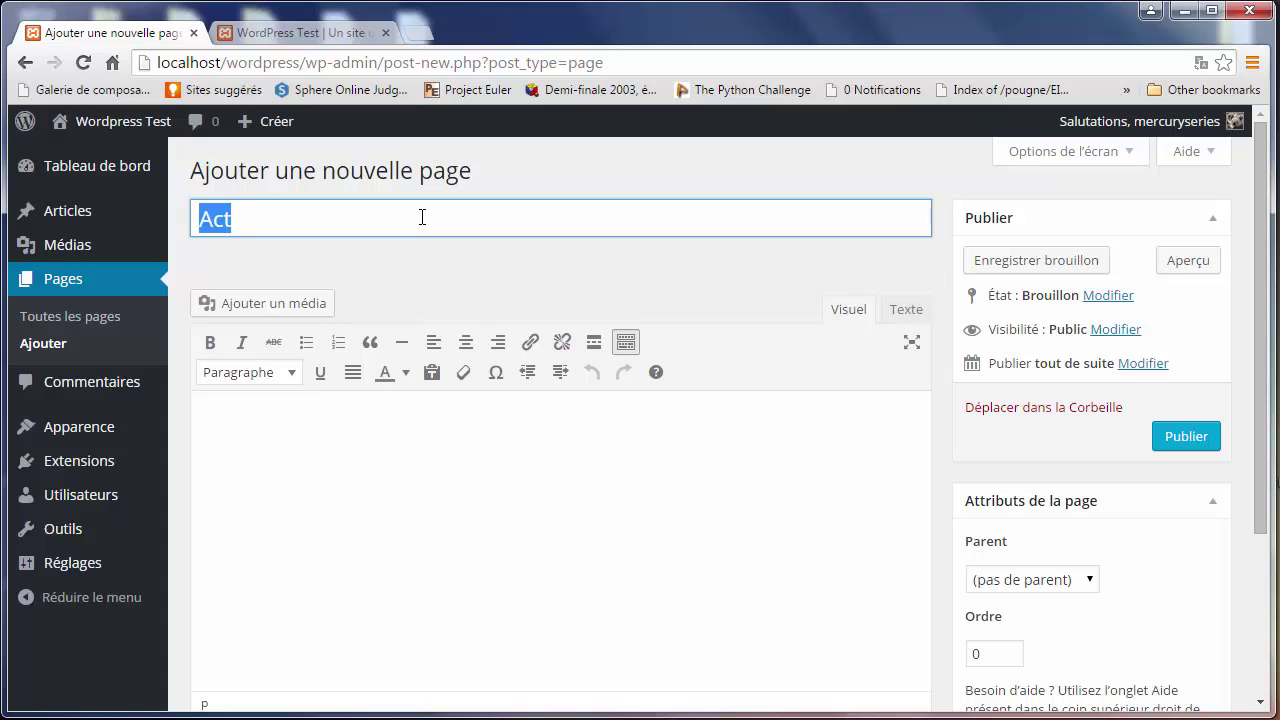
text(Blog)
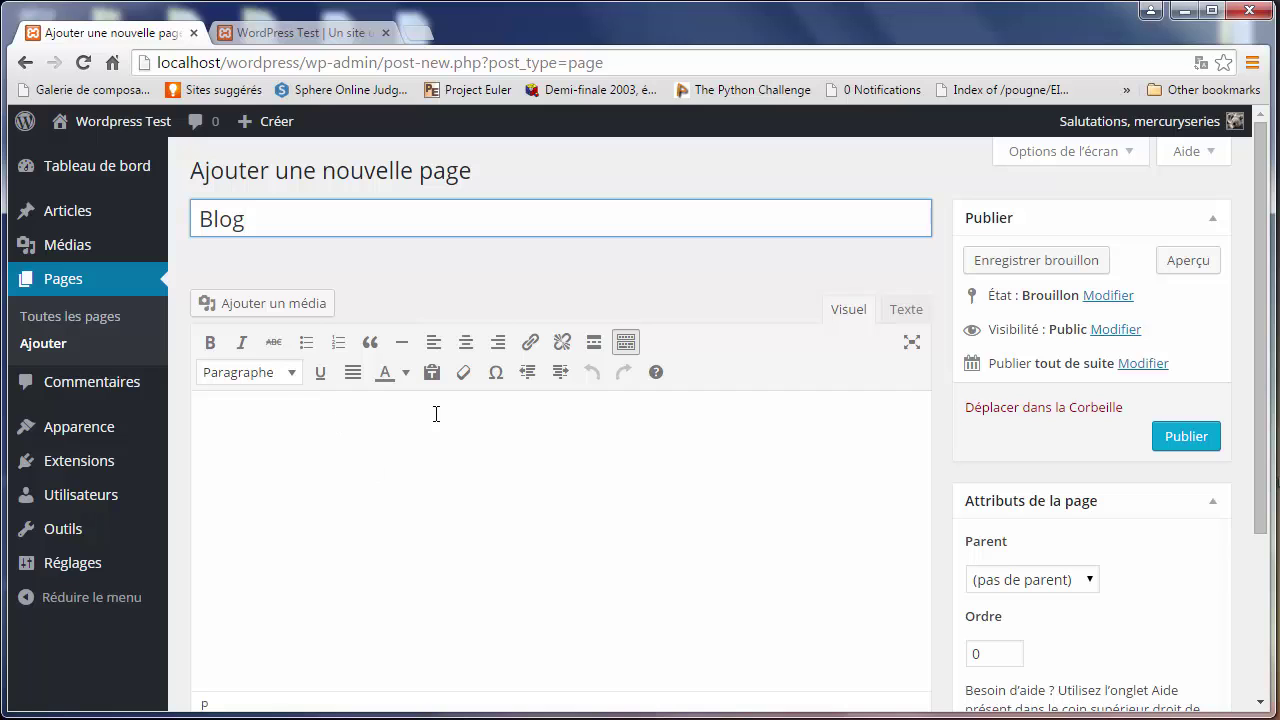
click(744, 266)
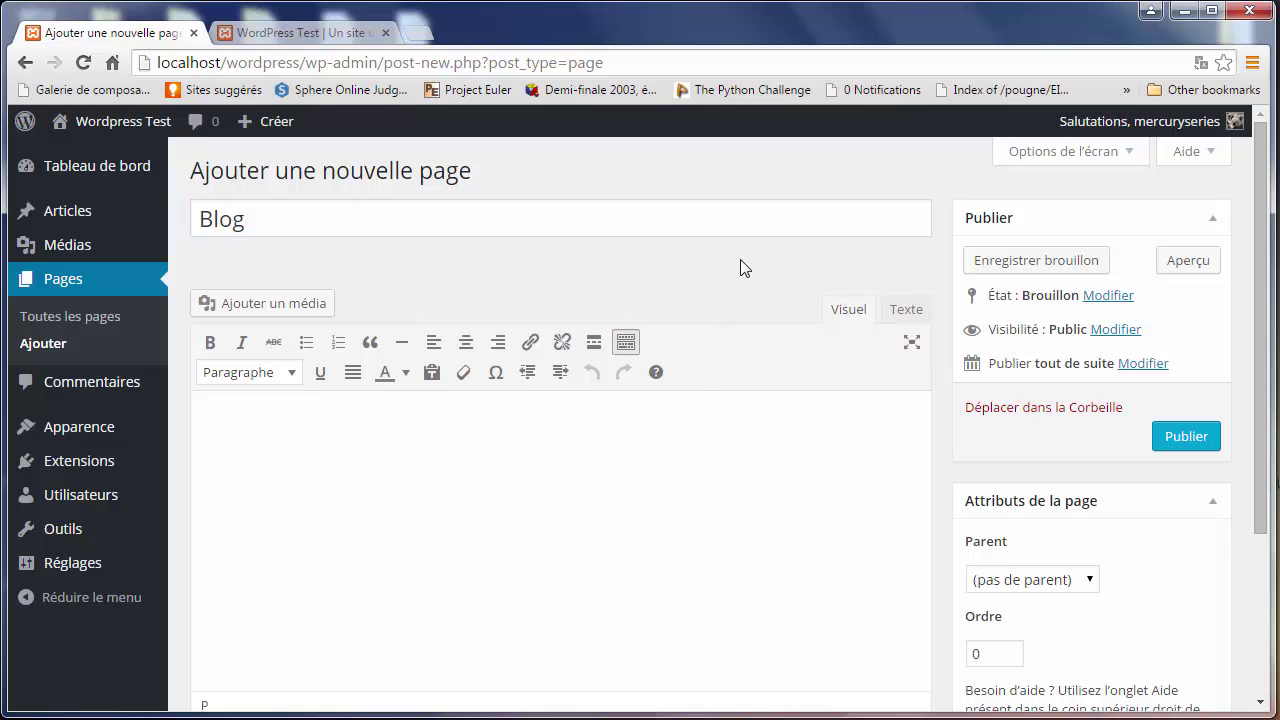
click(1188, 436)
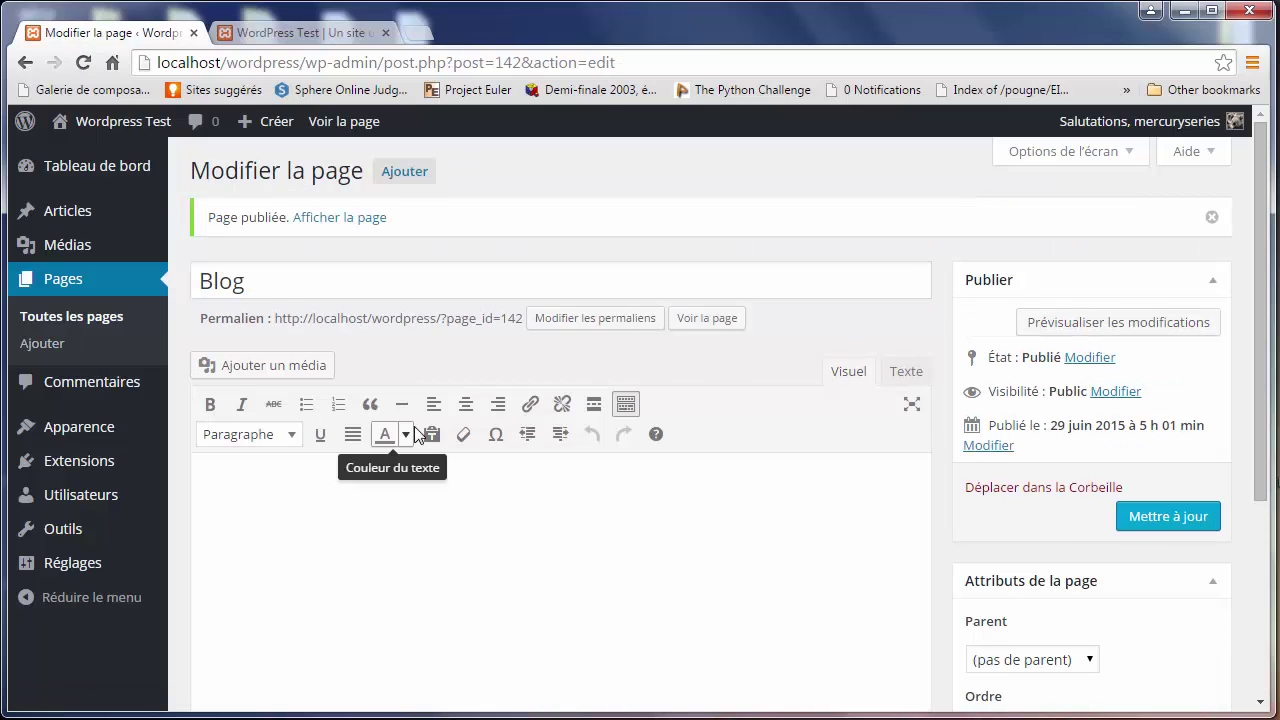
Check the public site's navigation and add the Blog page to the Menu Secondaire menu.
click(291, 40)
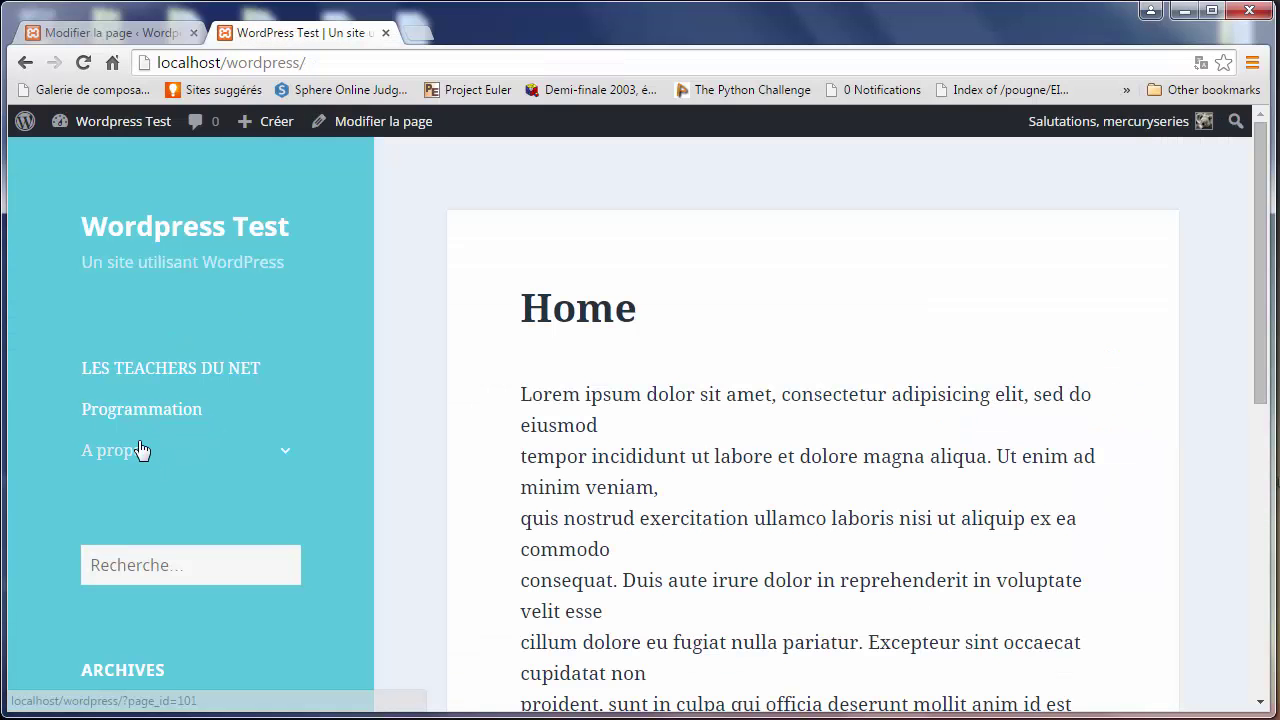
click(74, 36)
mouse_move(95, 440)
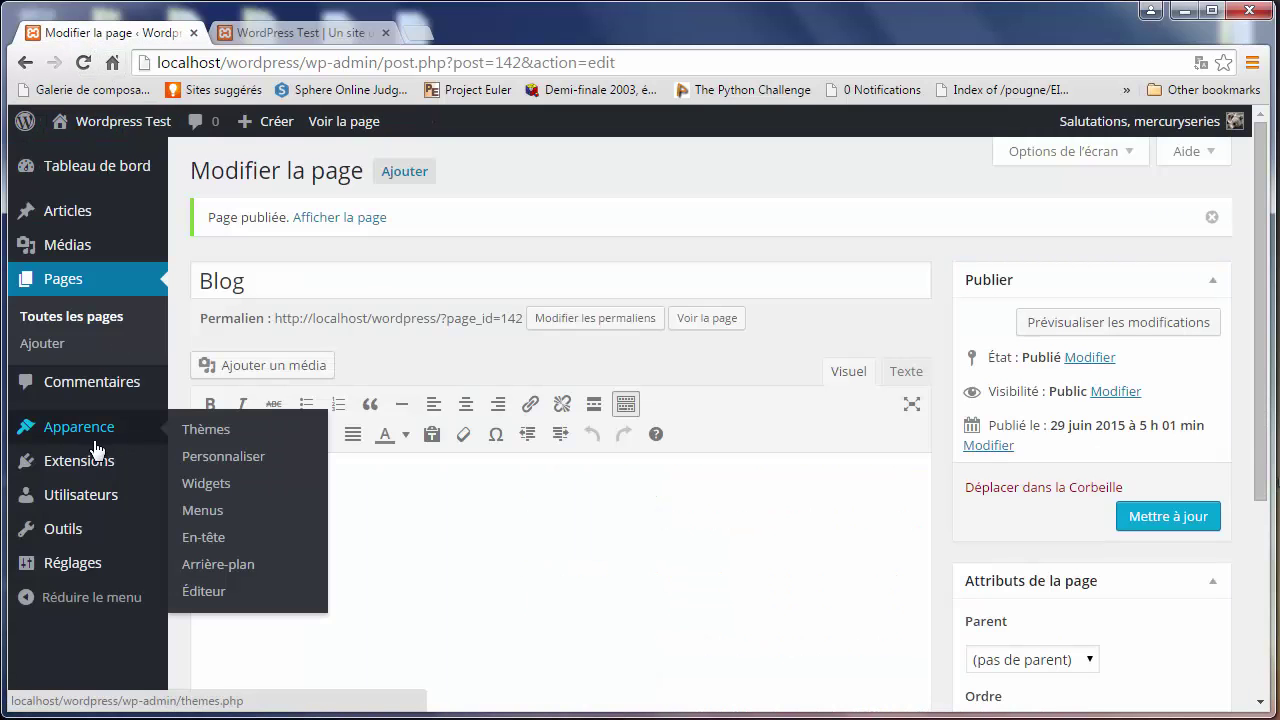
click(227, 510)
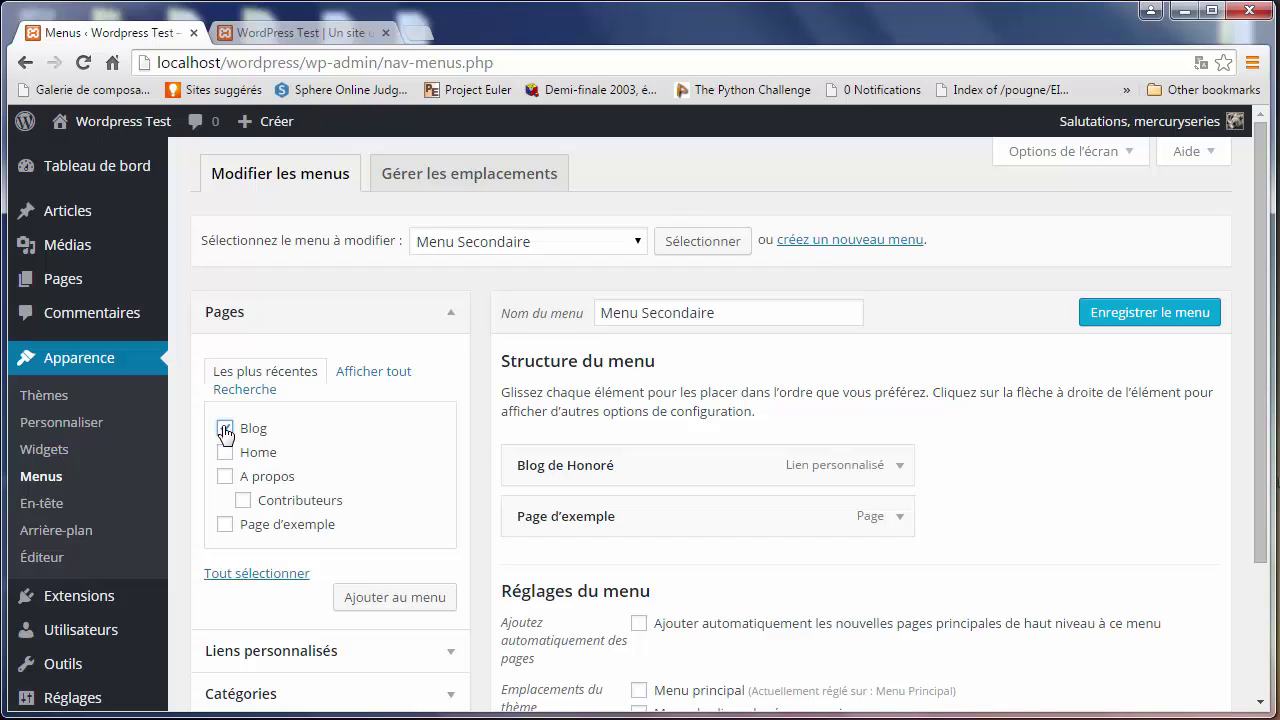
click(420, 598)
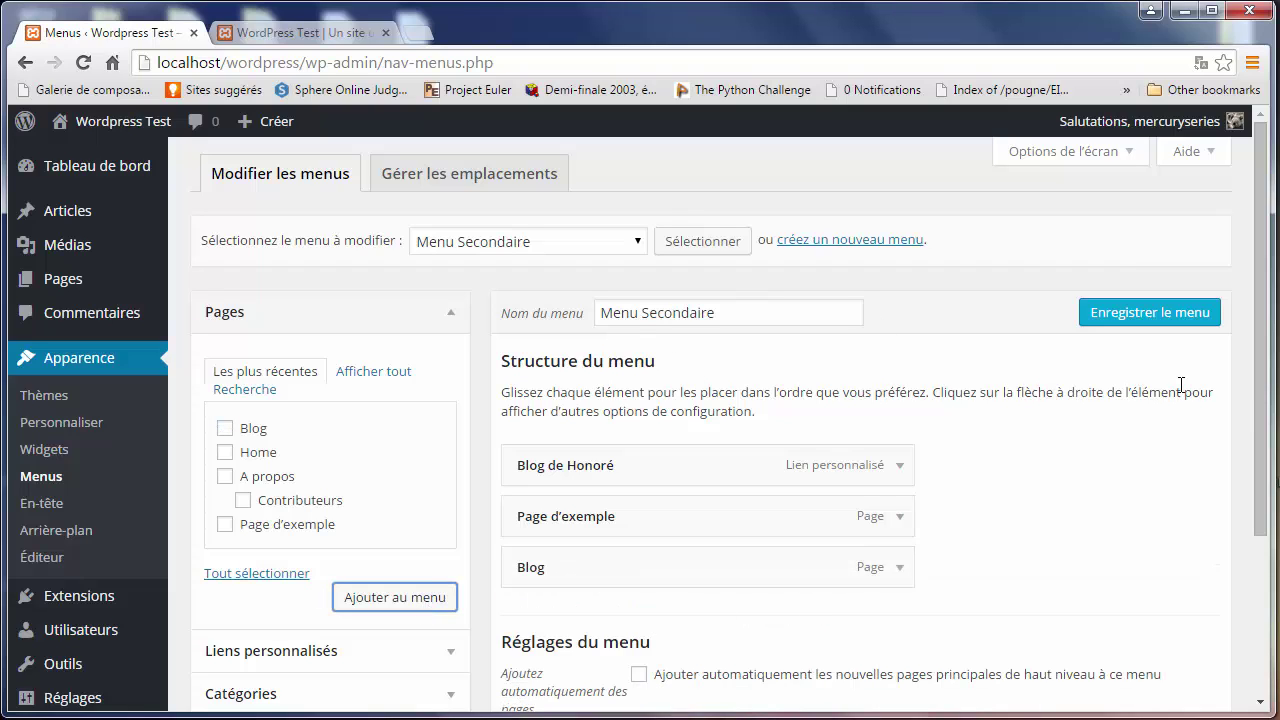
Remove the Blog item from the Menu Secondaire menu.
scroll(868, 455, down, 1)
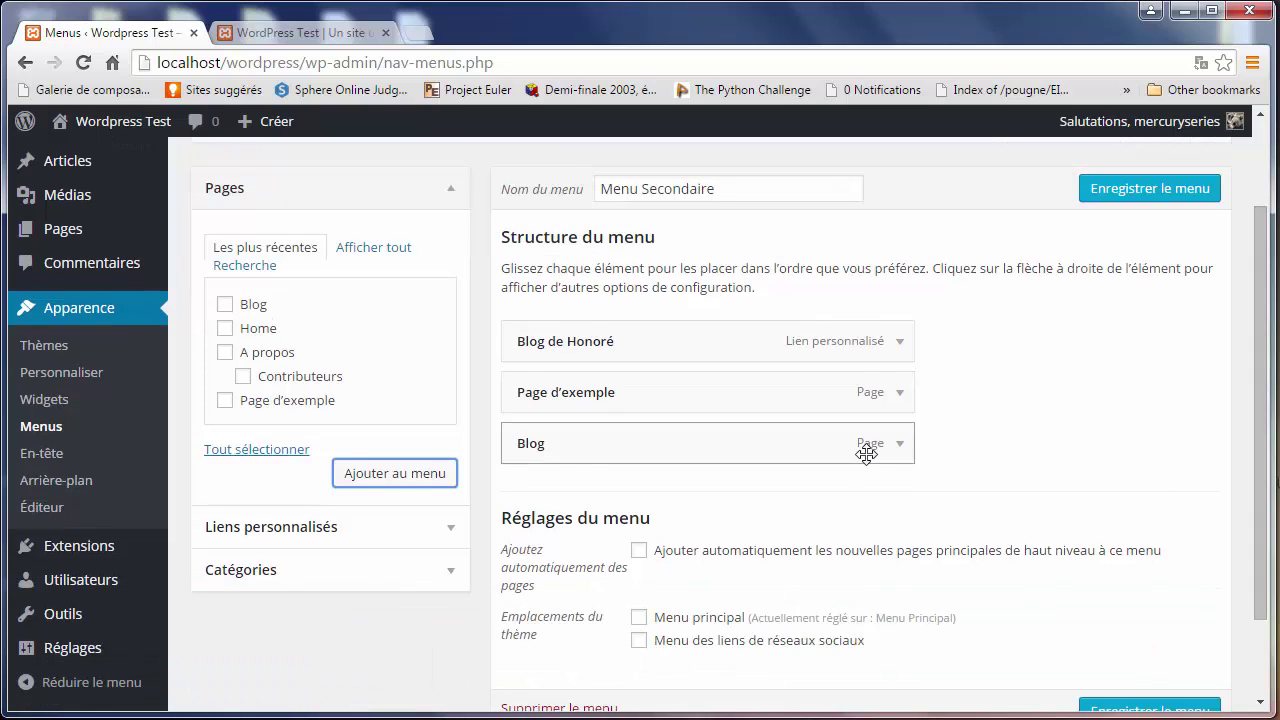
click(900, 443)
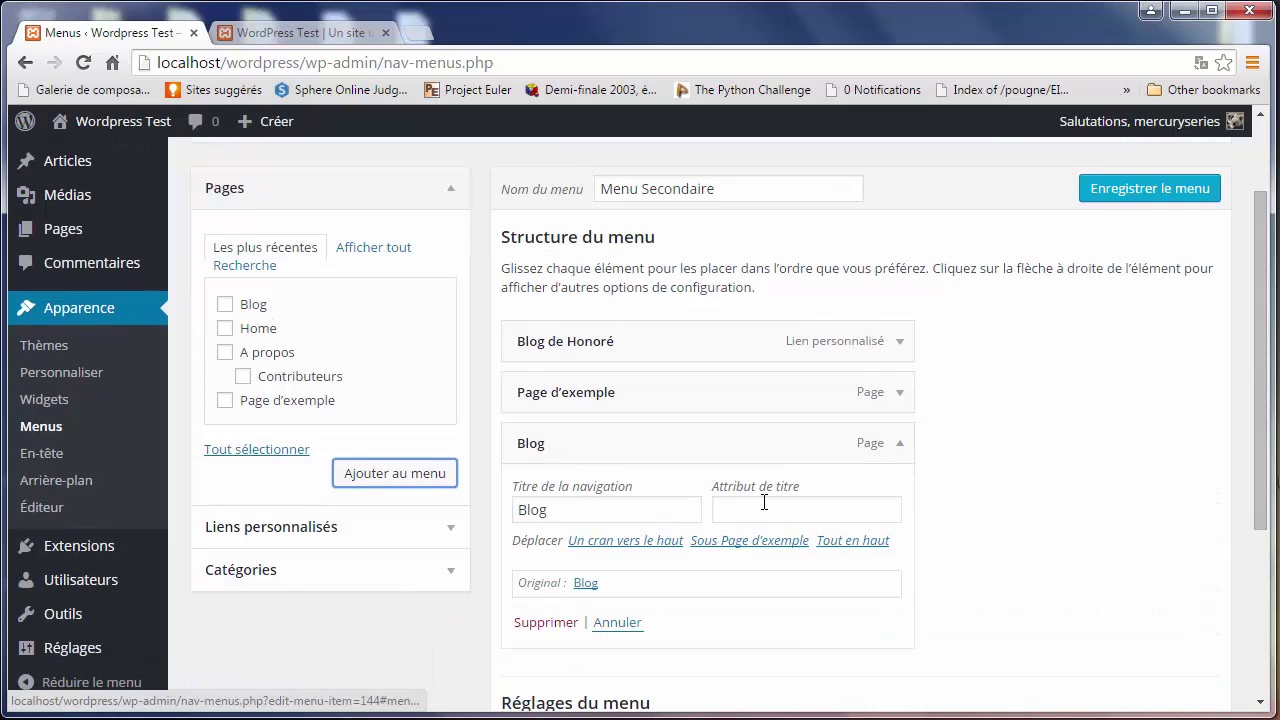
click(545, 622)
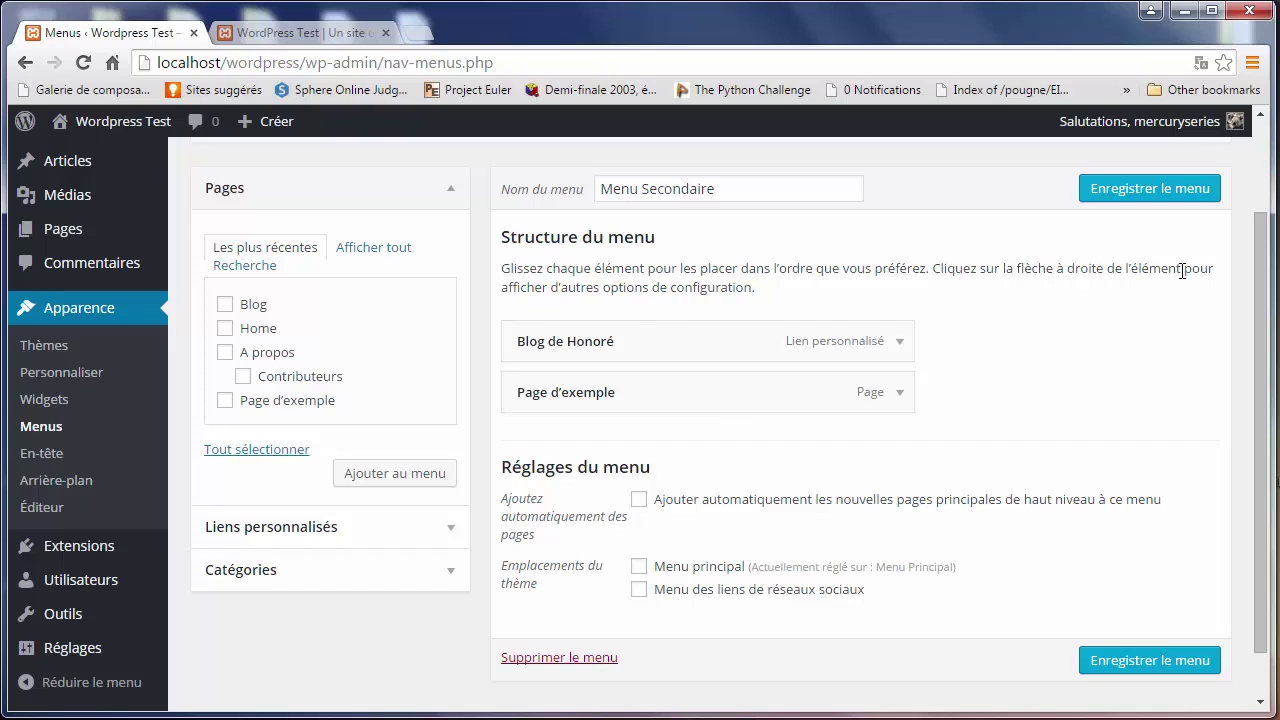
Switch to the Menu Principal menu, discarding the unsaved changes, and add the Blog page as its first item.
scroll(670, 203, up, 1)
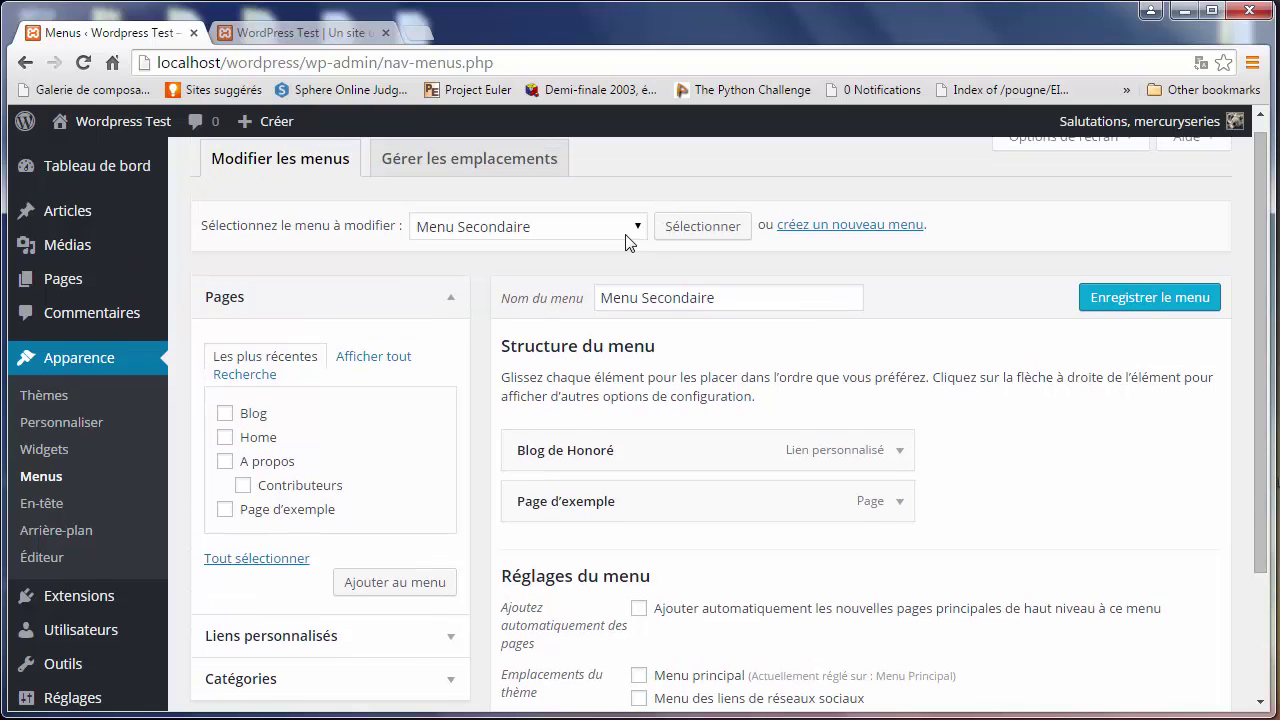
click(629, 243)
click(558, 251)
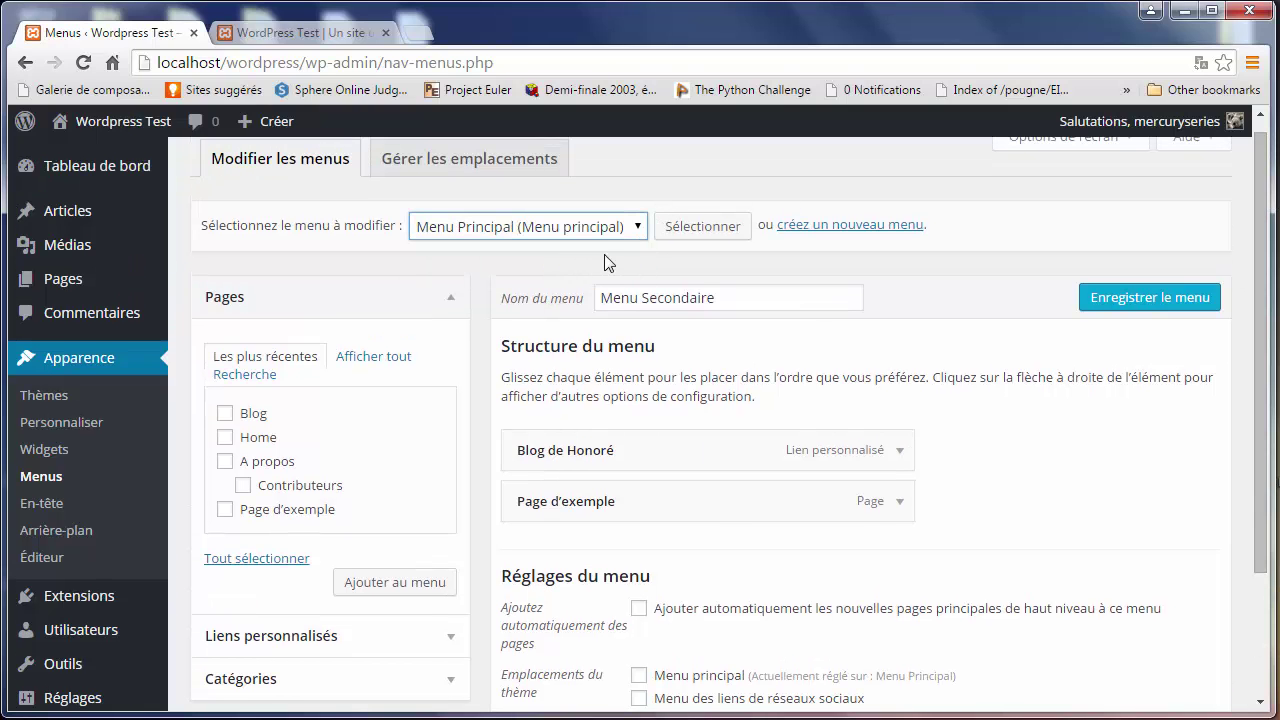
click(712, 227)
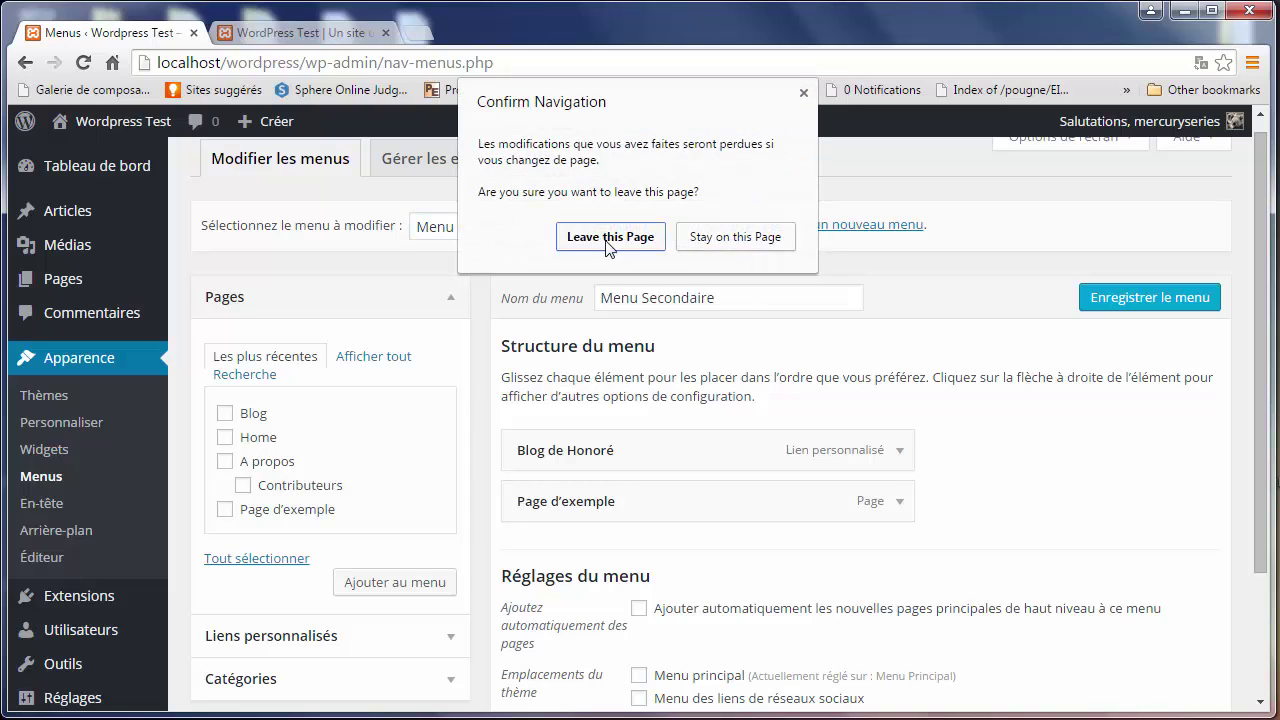
click(608, 238)
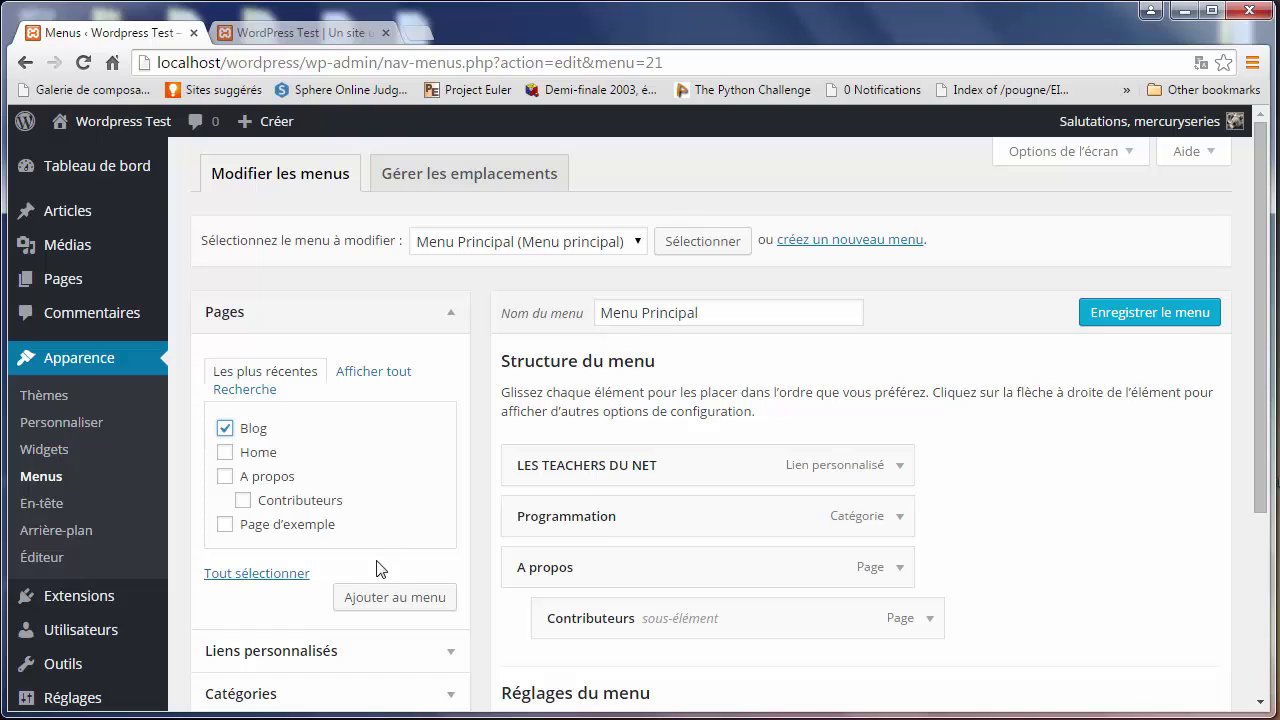
click(374, 598)
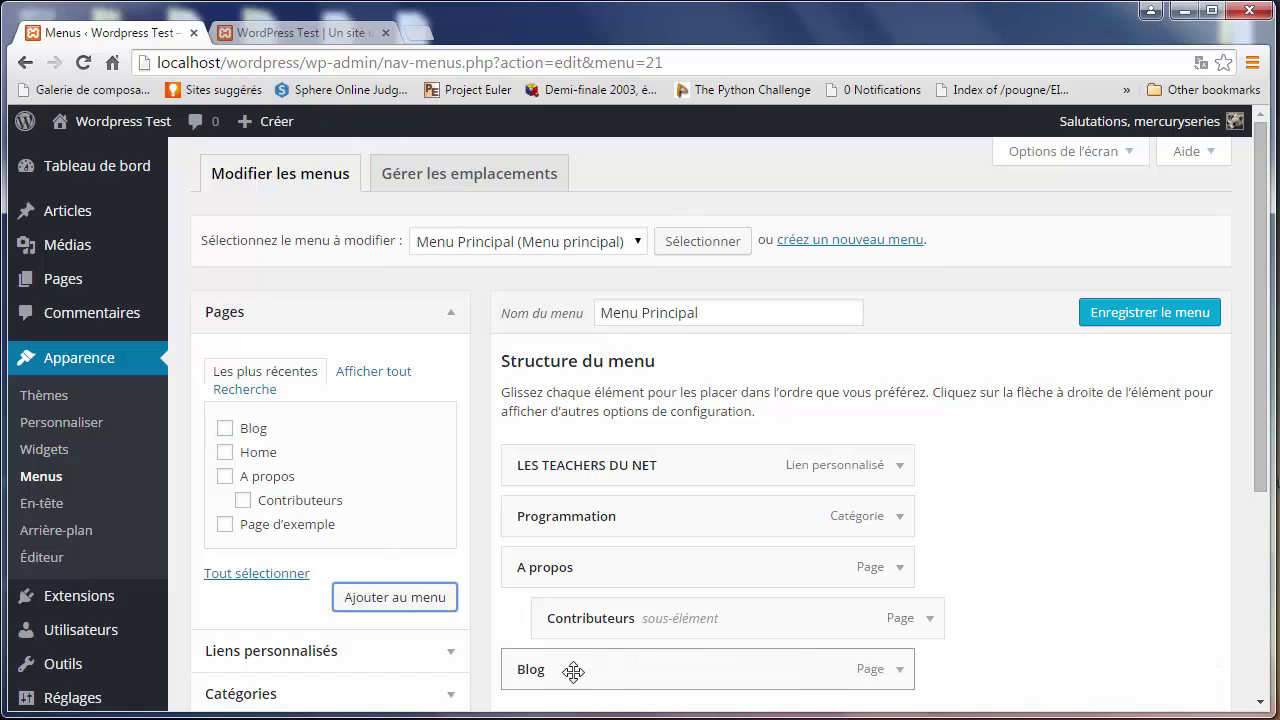
drag(571, 672, 571, 455)
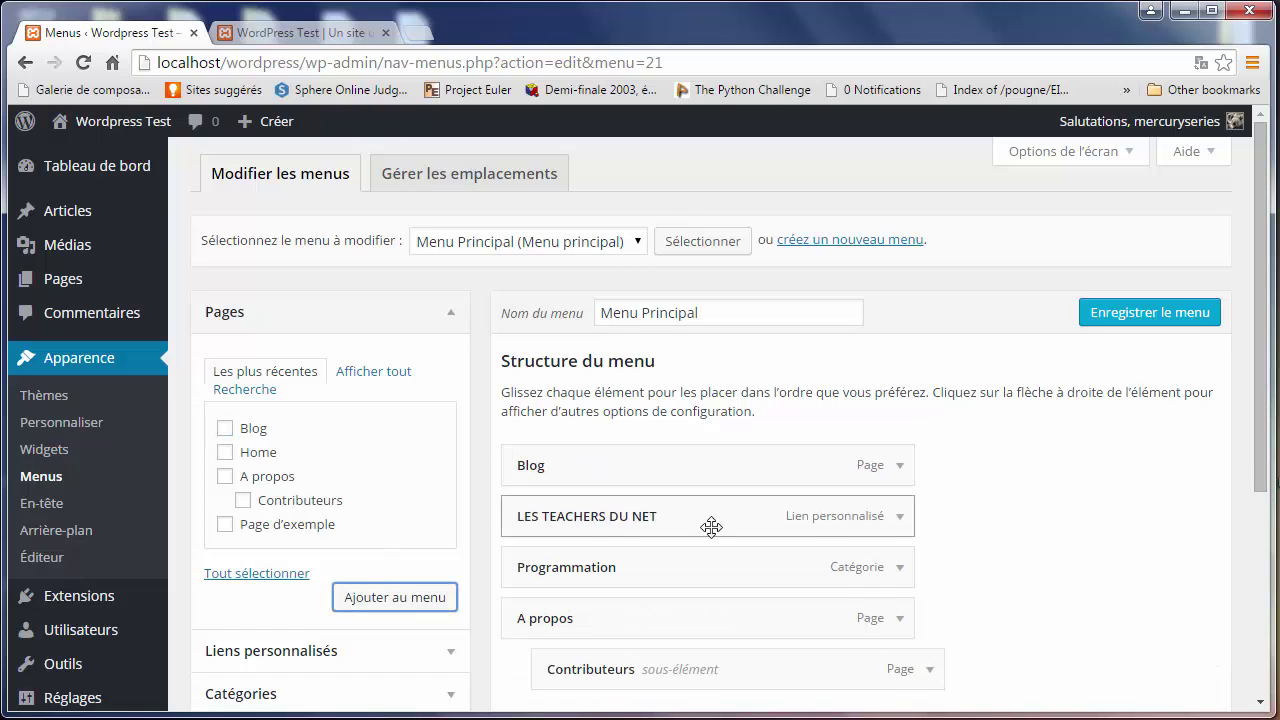
Delete the LES TEACHERS DU NET custom link from Menu Principal and save the menu.
click(899, 516)
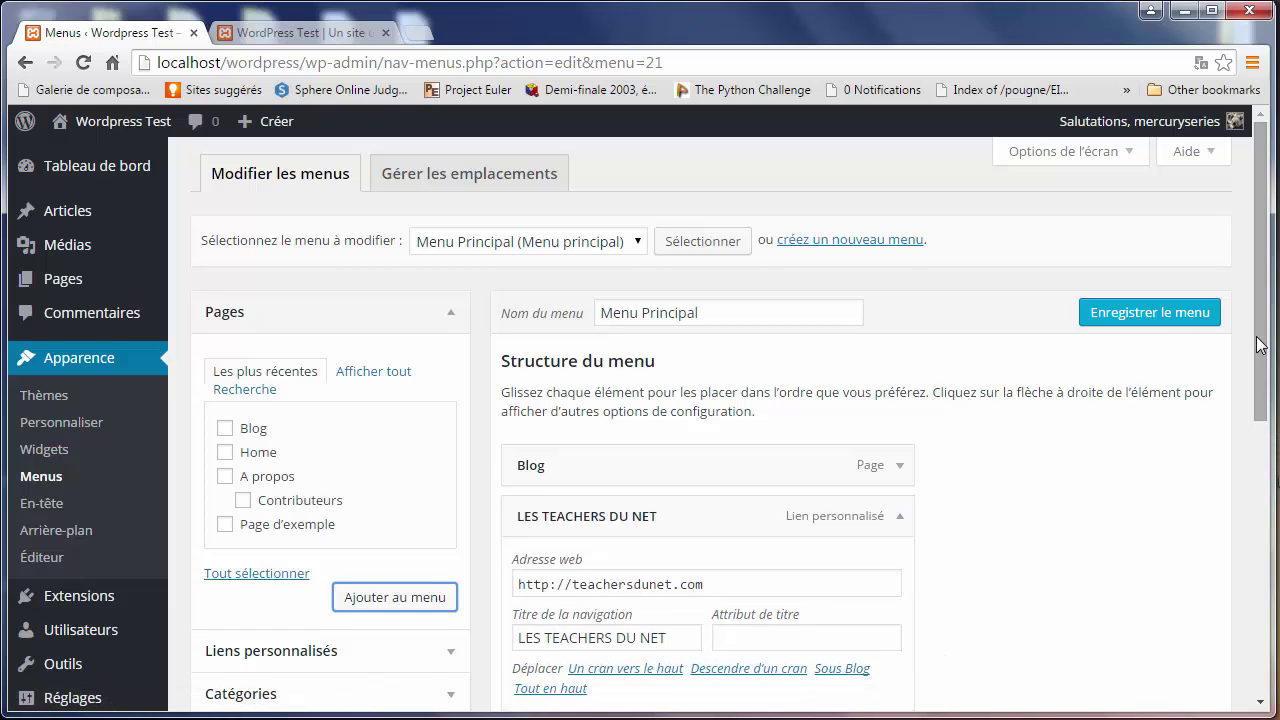
drag(1258, 341, 1266, 401)
click(540, 617)
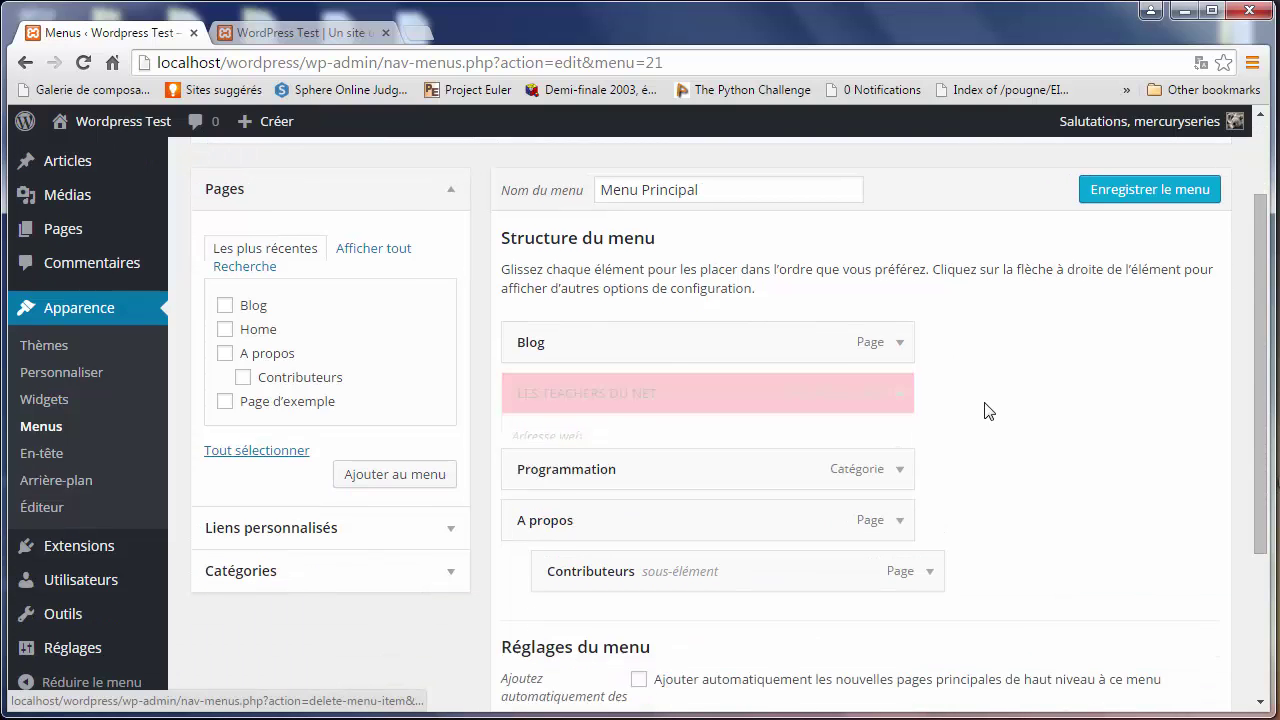
click(1122, 192)
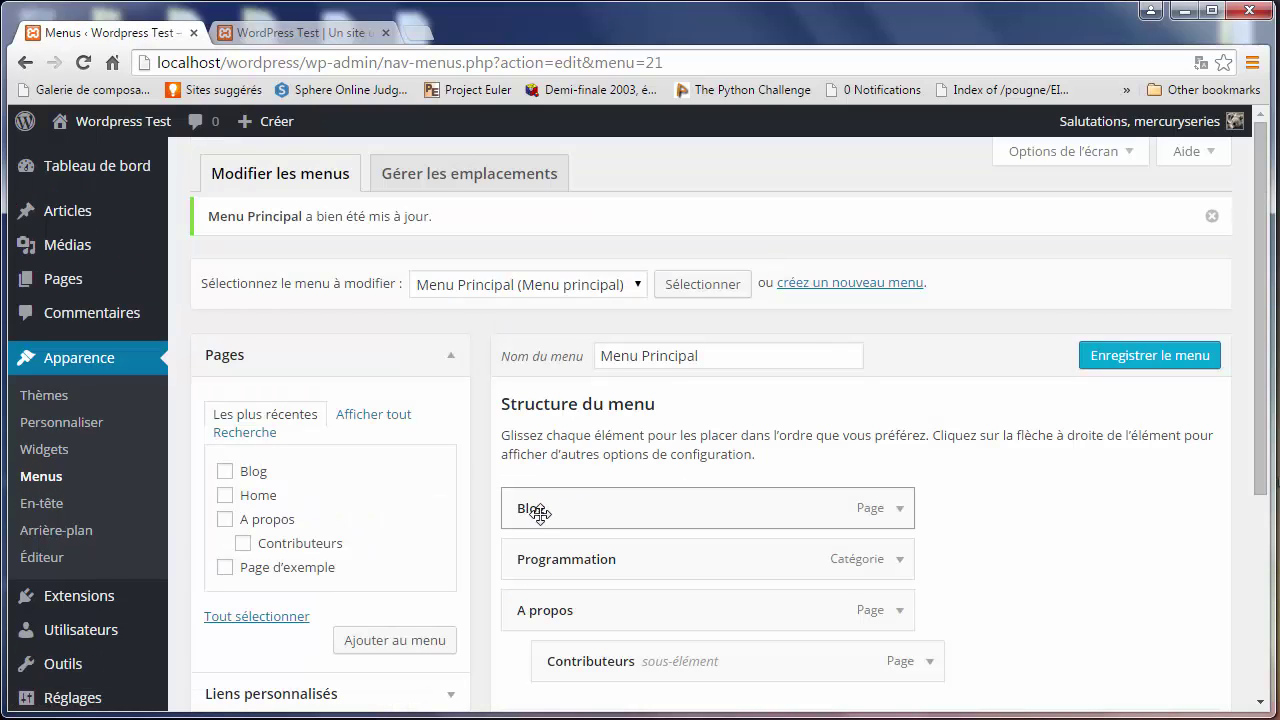
Reload the public front page and open the Blog page from the site navigation.
click(295, 32)
click(296, 63)
key(Return)
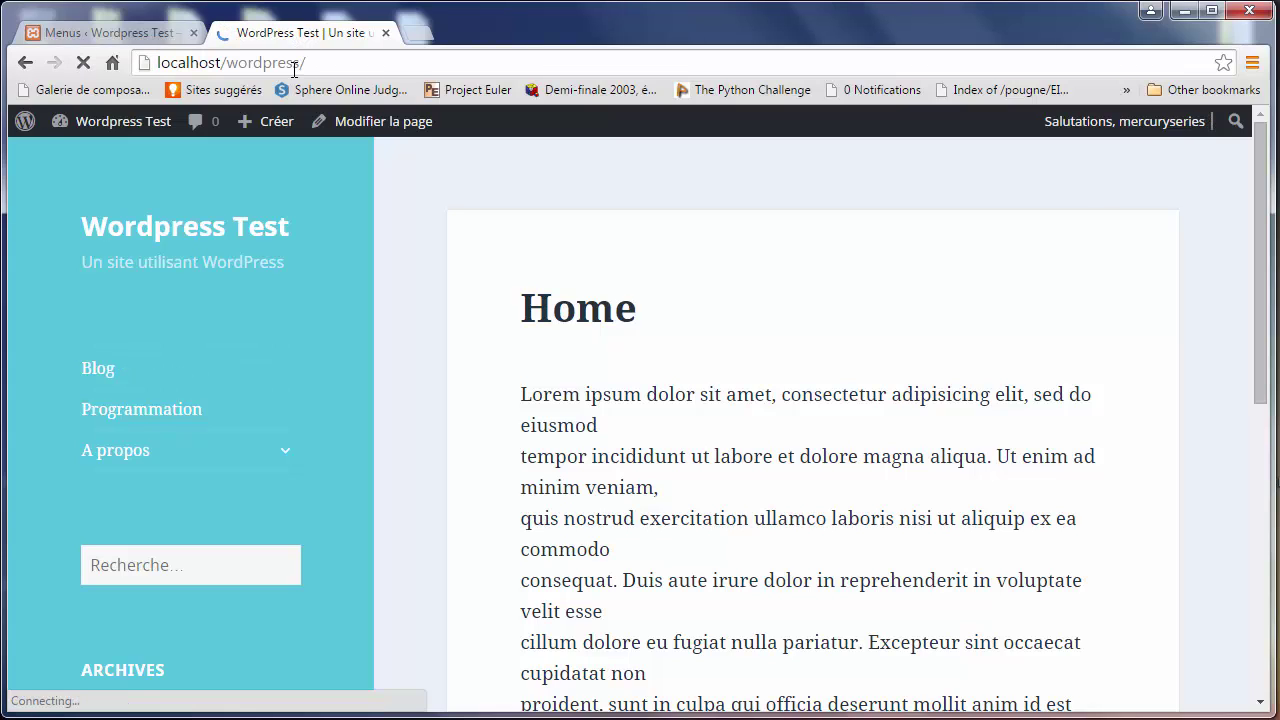
click(110, 375)
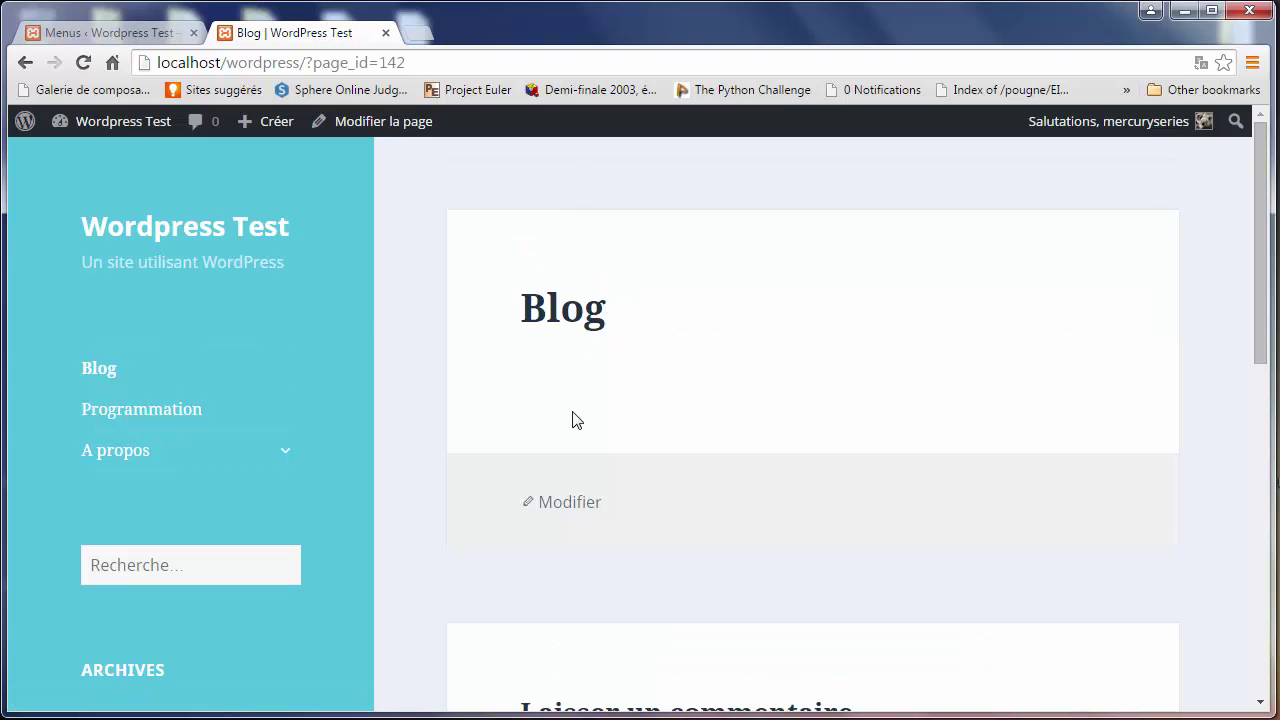
Open the reading settings in the admin and view the pages available as the posts page.
click(131, 30)
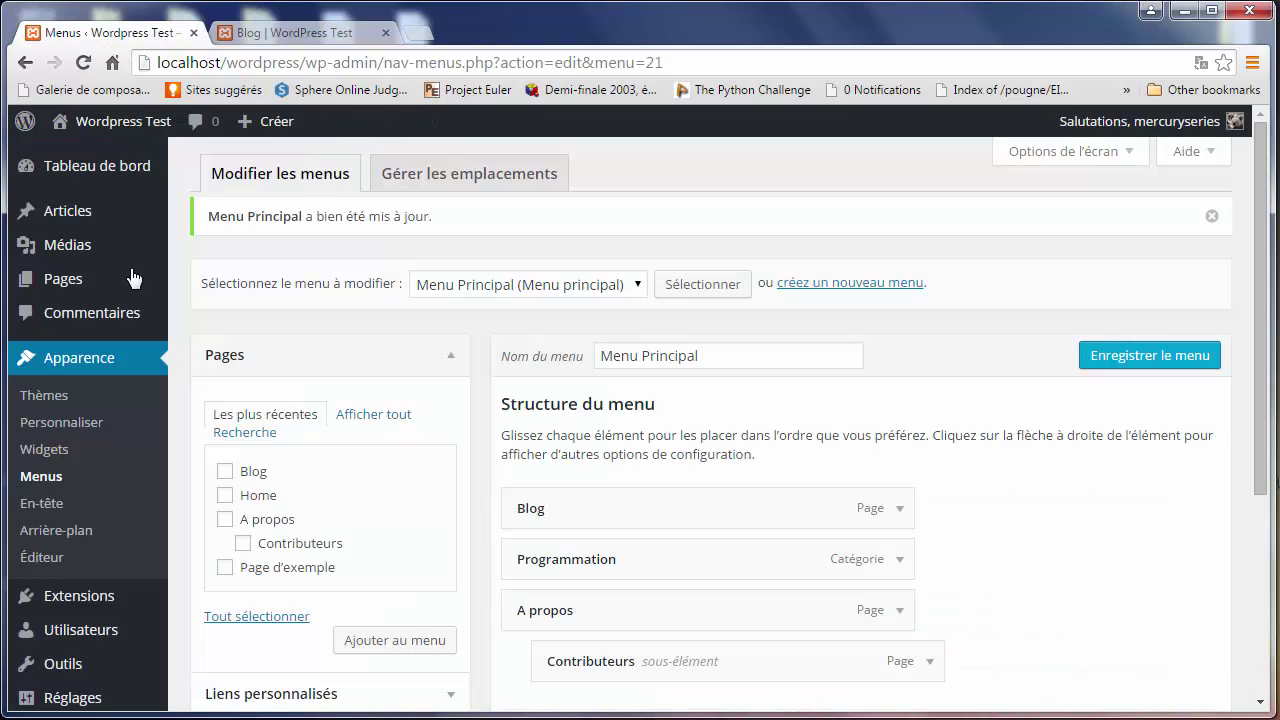
mouse_move(90, 625)
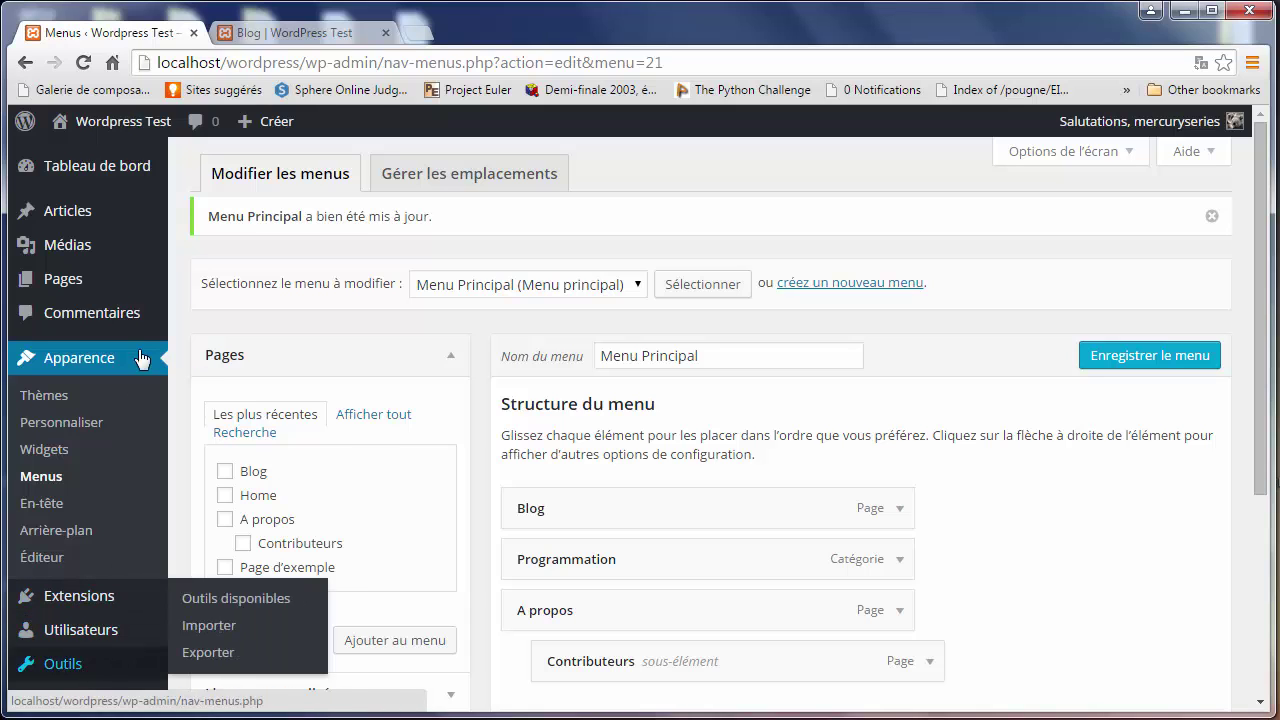
scroll(1265, 338, down, 3)
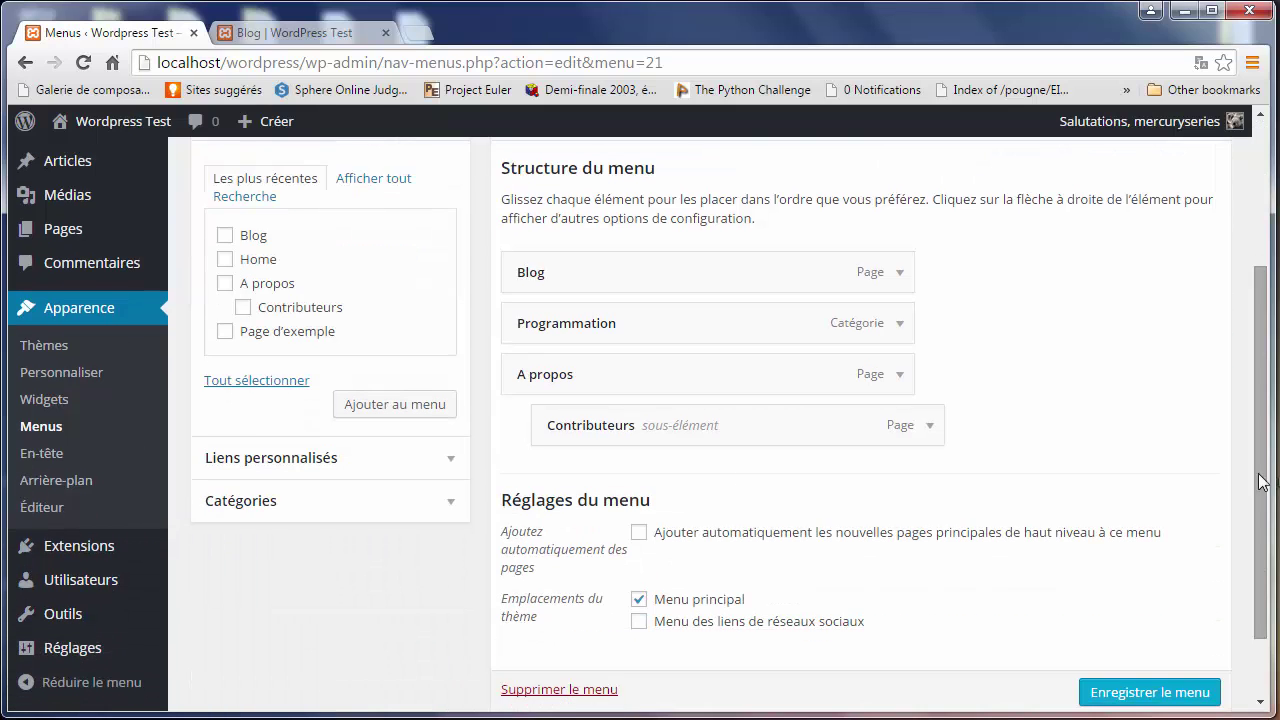
mouse_move(60, 650)
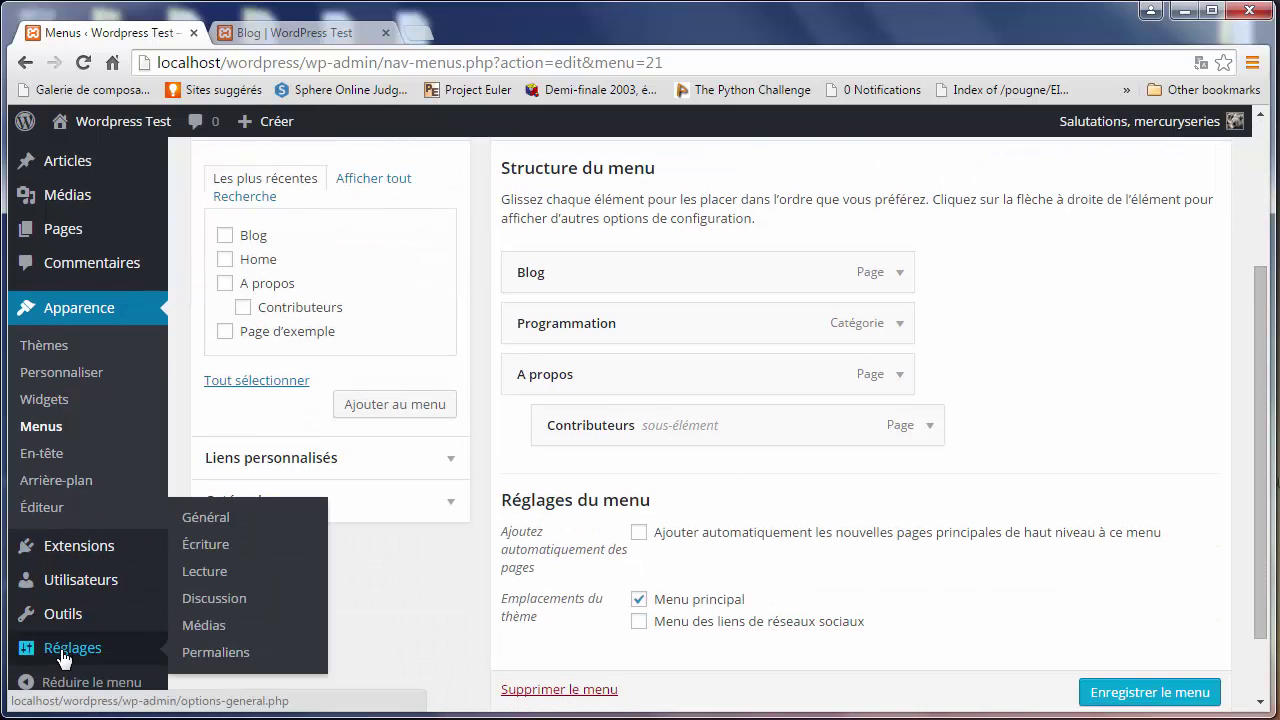
click(222, 574)
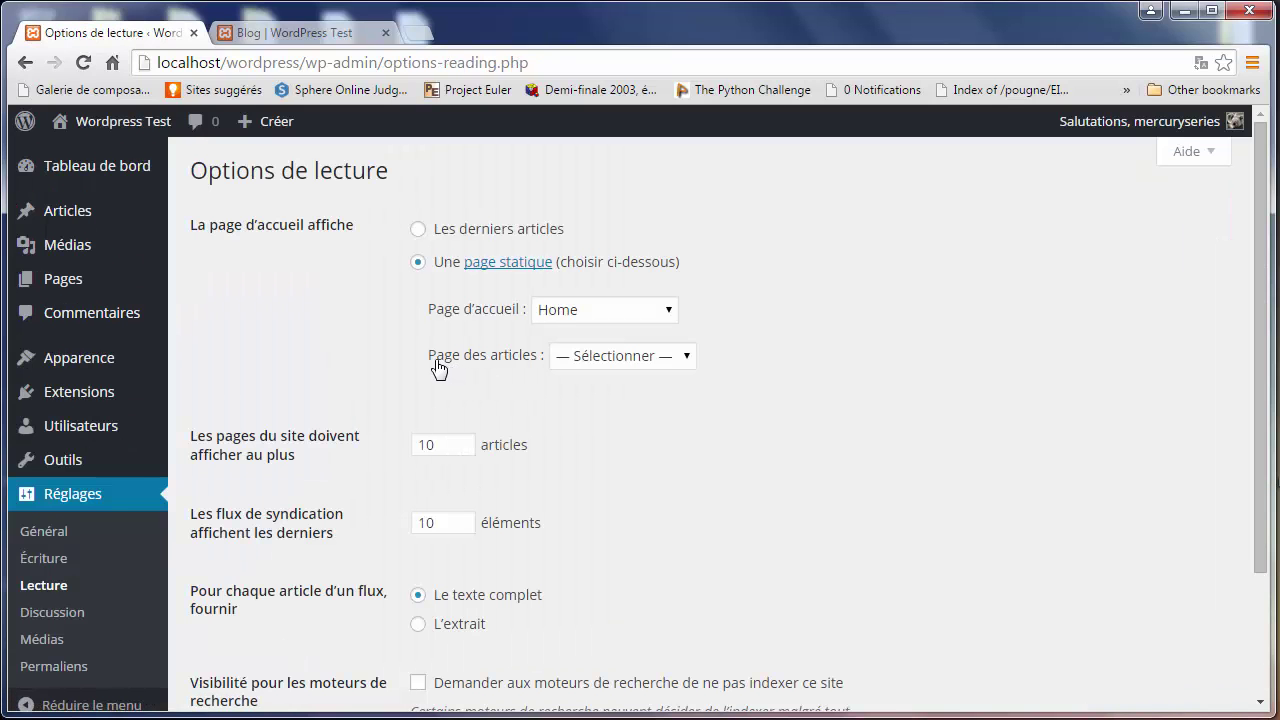
click(619, 356)
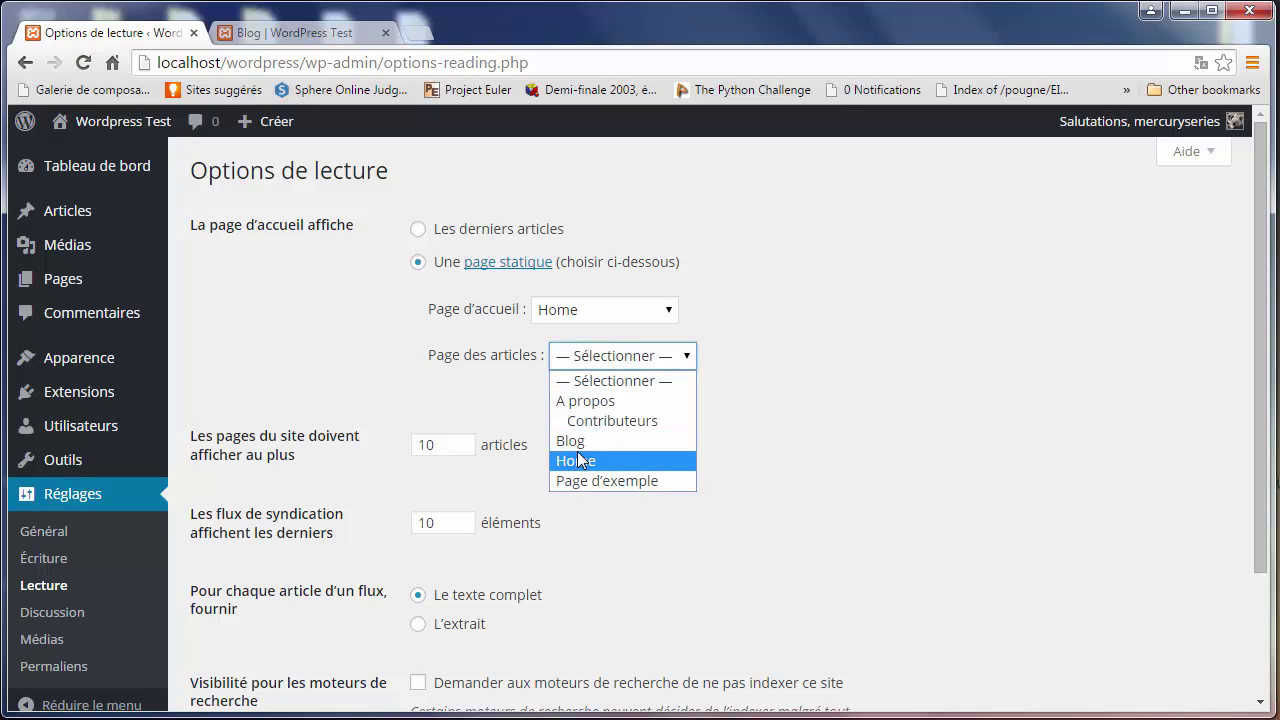
click(310, 36)
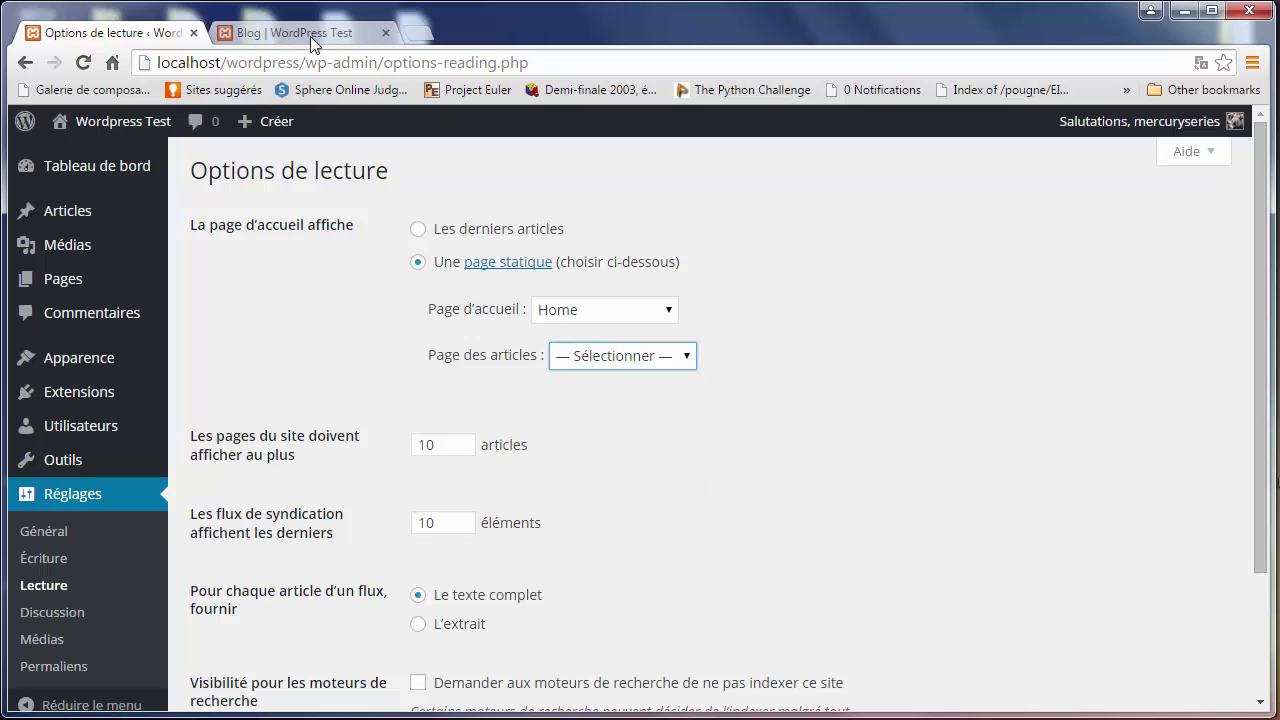
Customize the public site's static front page settings, choosing Blog as the posts page, and save and publish the change.
click(310, 36)
mouse_move(123, 124)
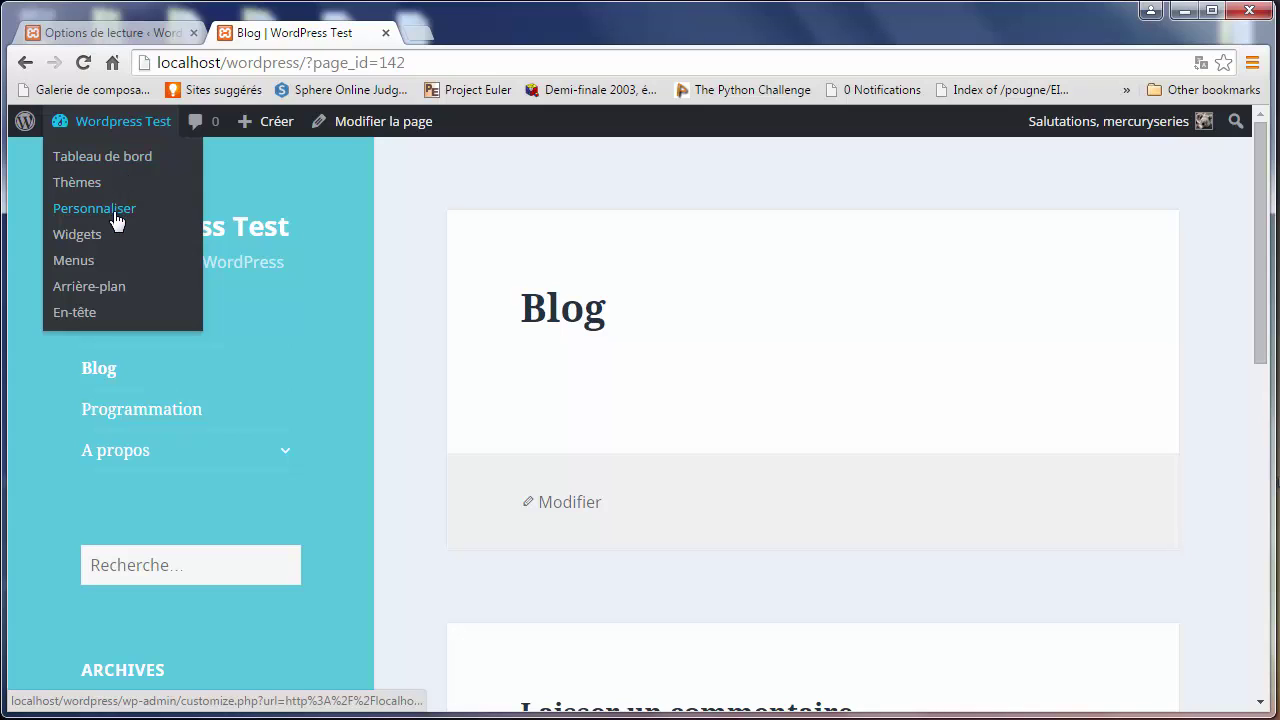
click(110, 210)
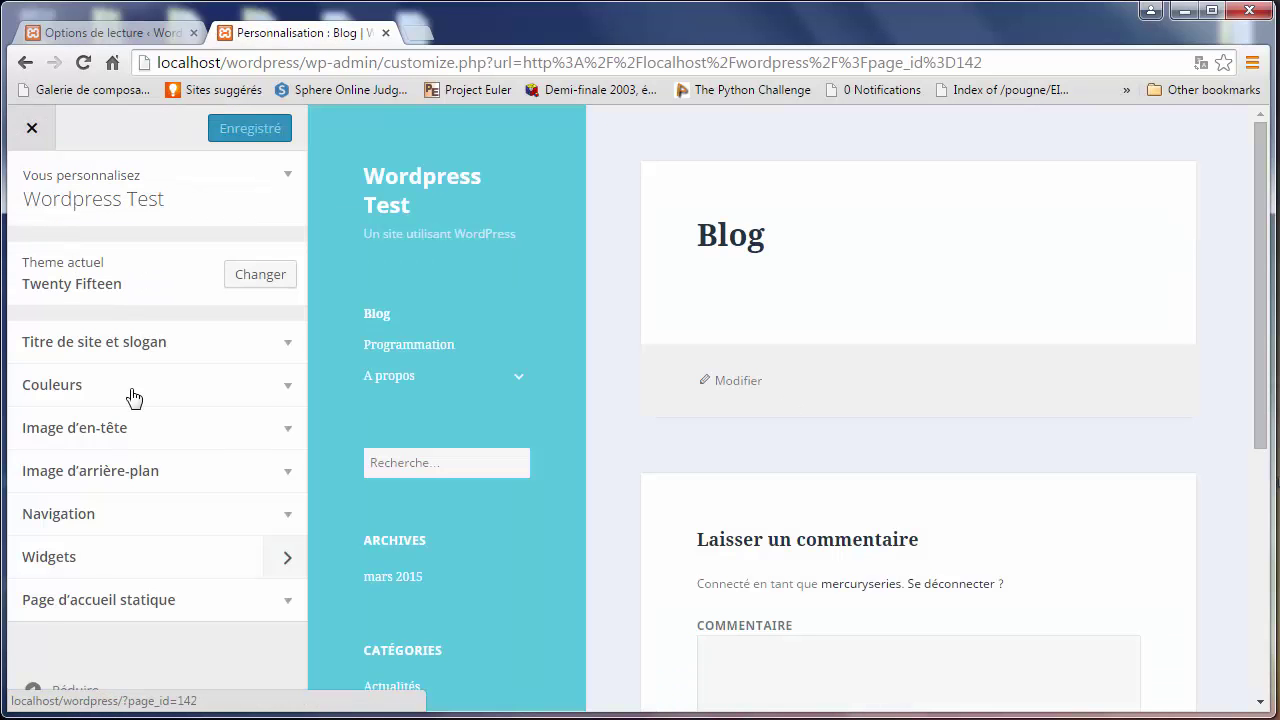
click(137, 600)
drag(300, 375, 301, 572)
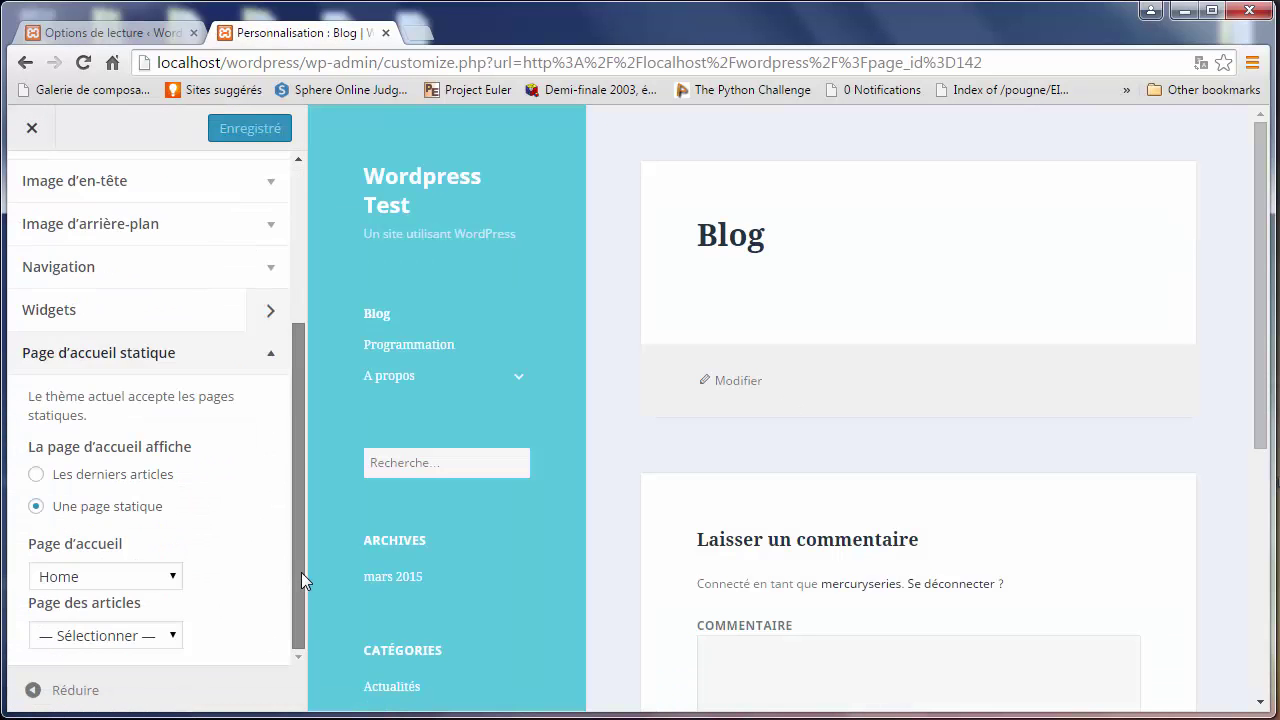
click(105, 638)
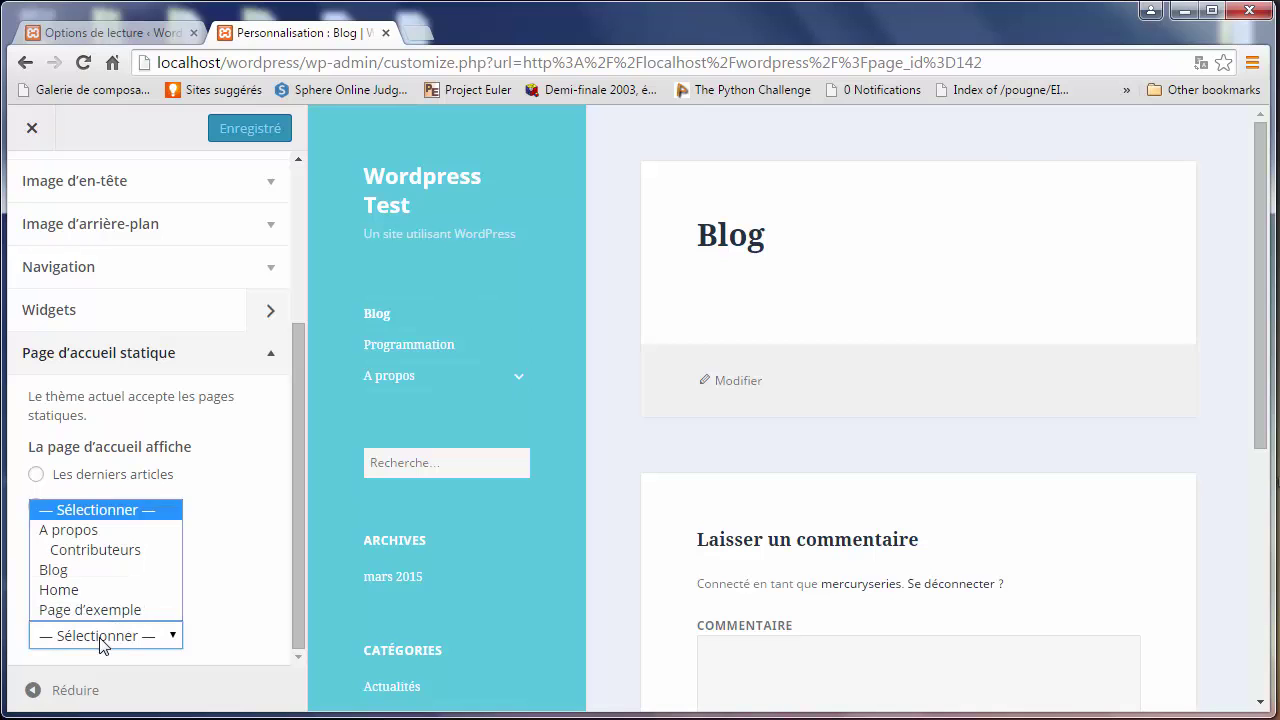
click(53, 570)
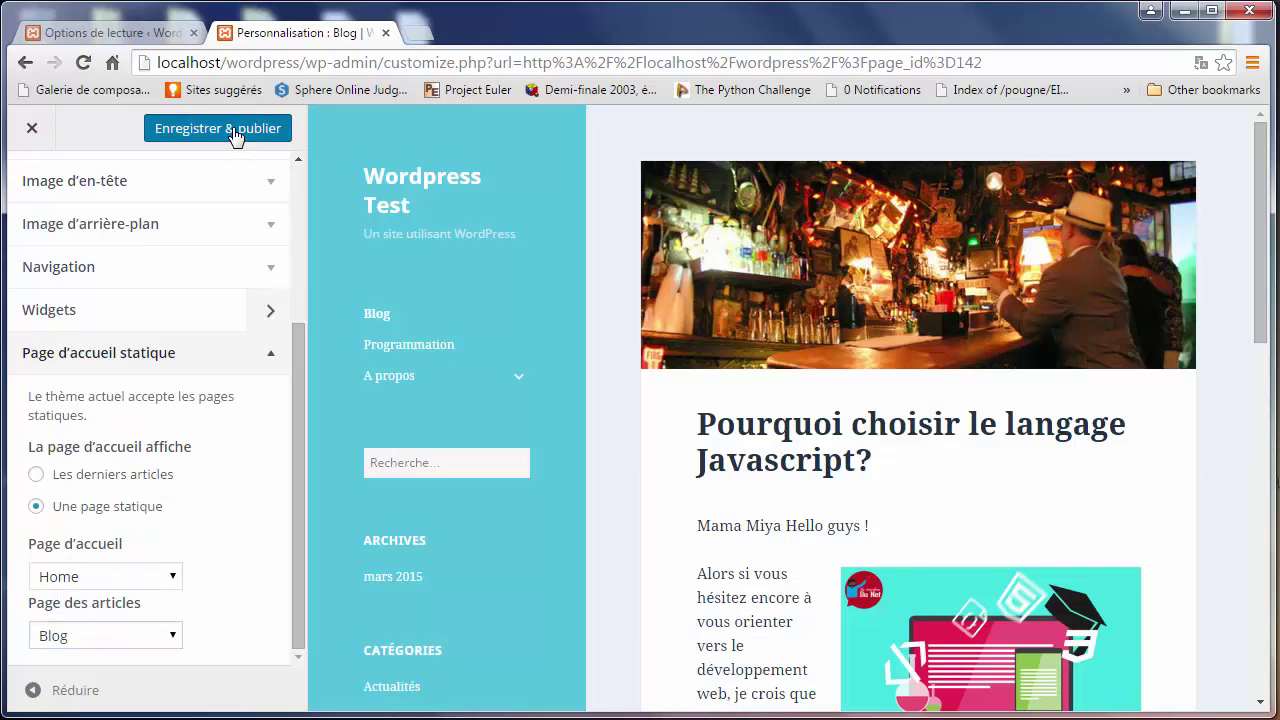
click(238, 133)
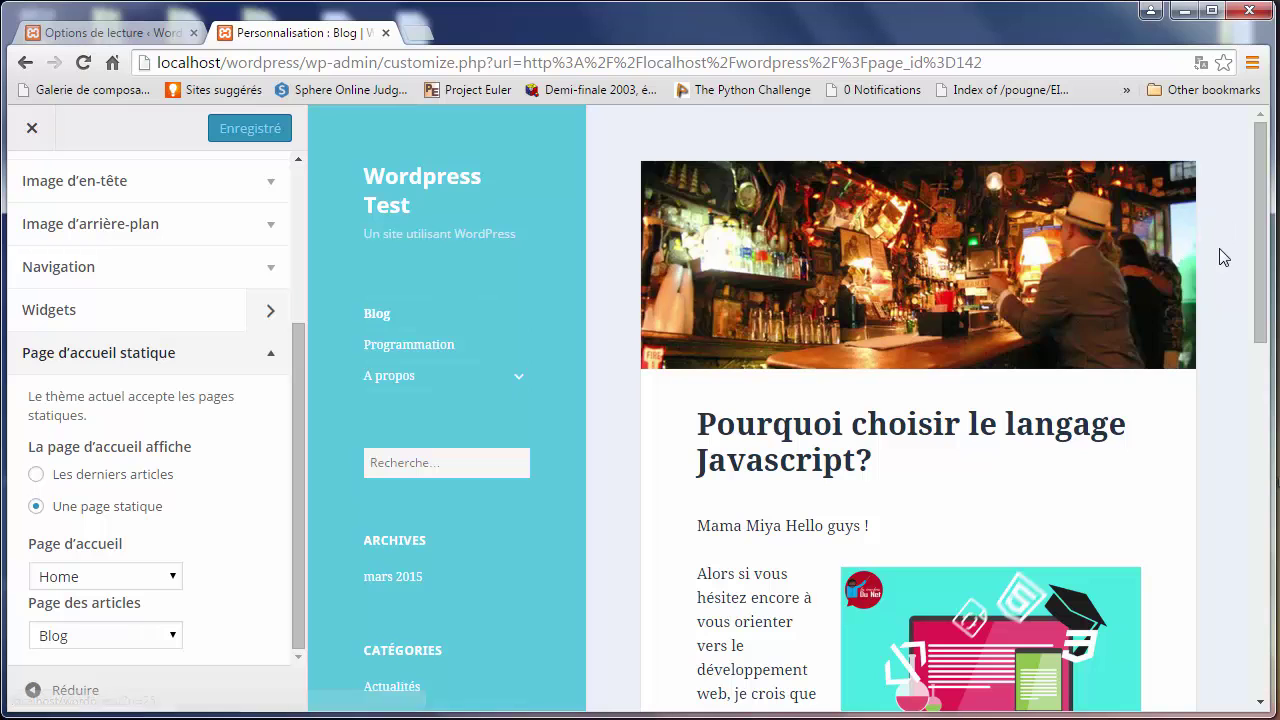
drag(1268, 212, 1210, 62)
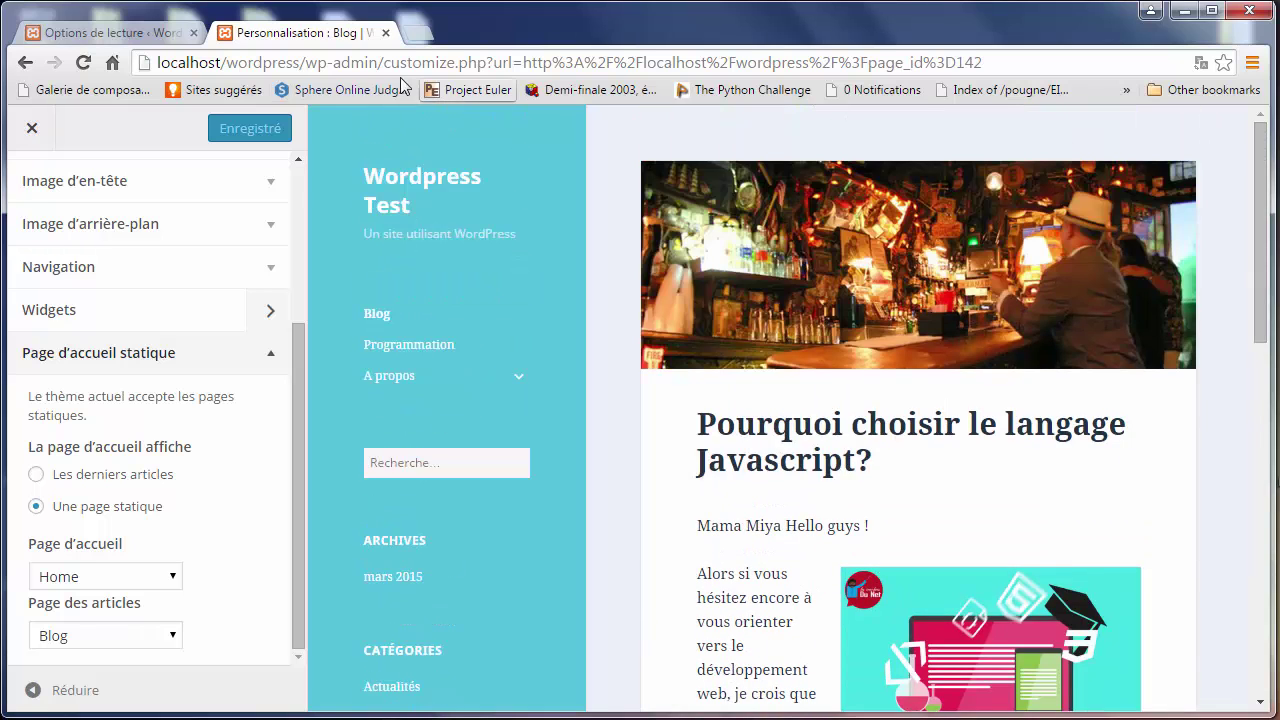
Leave the customizer for the public front page at localhost/wordpress/ and check the Home page.
drag(308, 65, 985, 63)
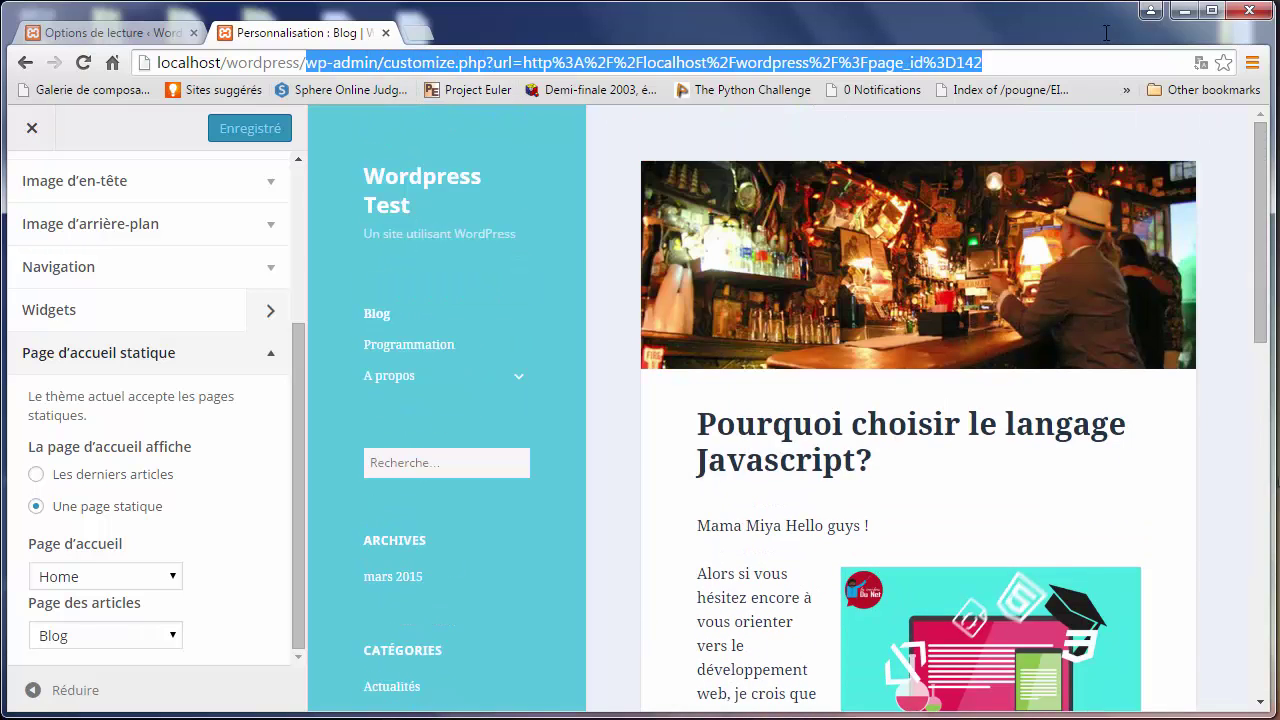
key(BackSpace)
key(Return)
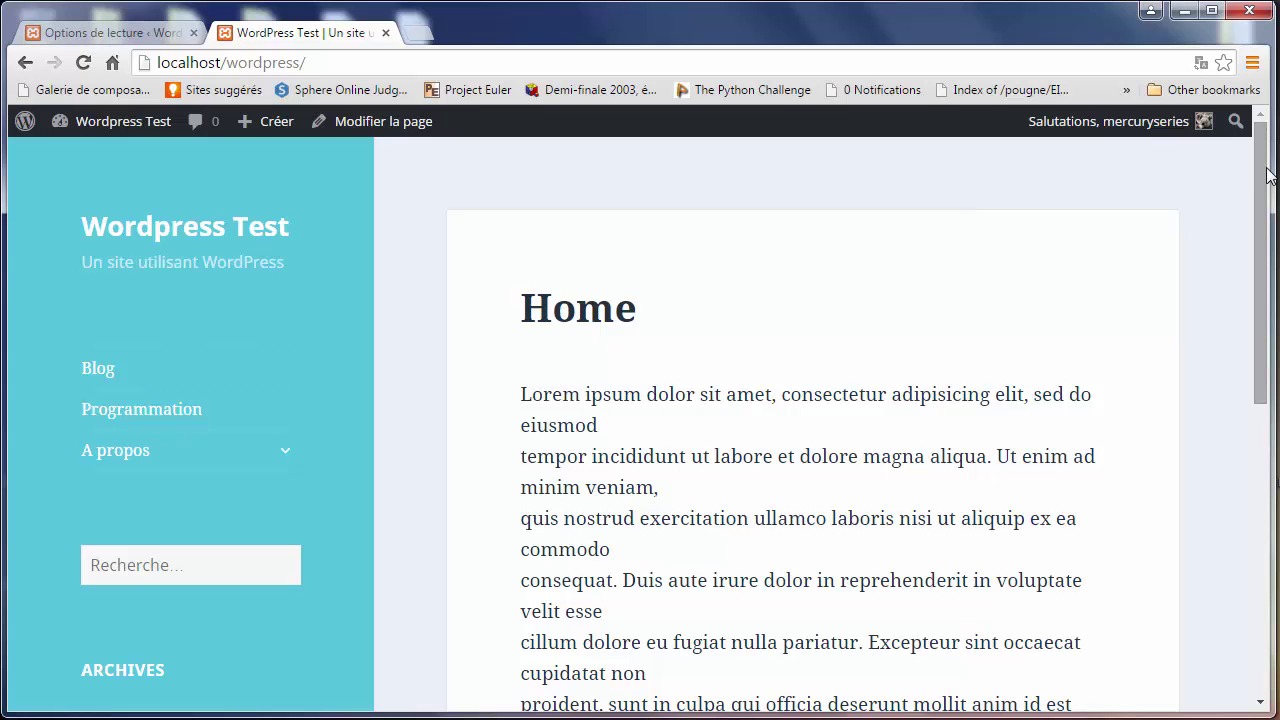
drag(1264, 185, 1272, 160)
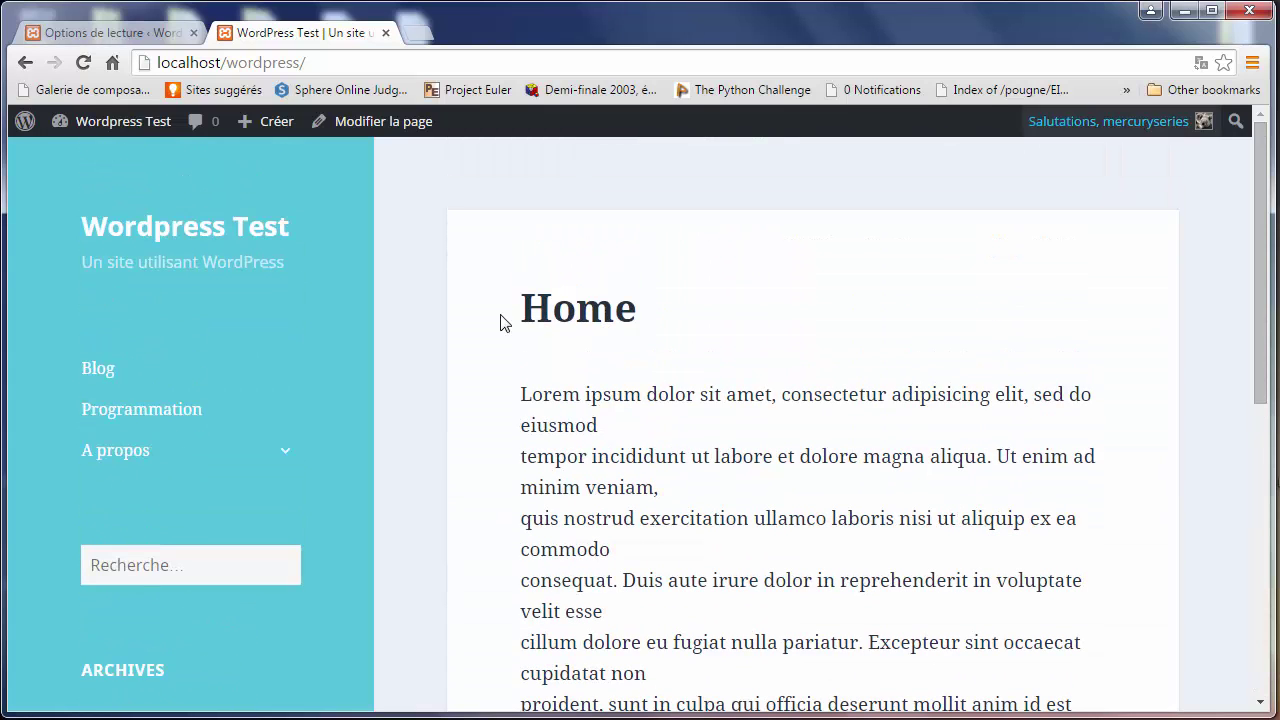
Open the Blog page from the site navigation and look through its list of articles.
click(131, 370)
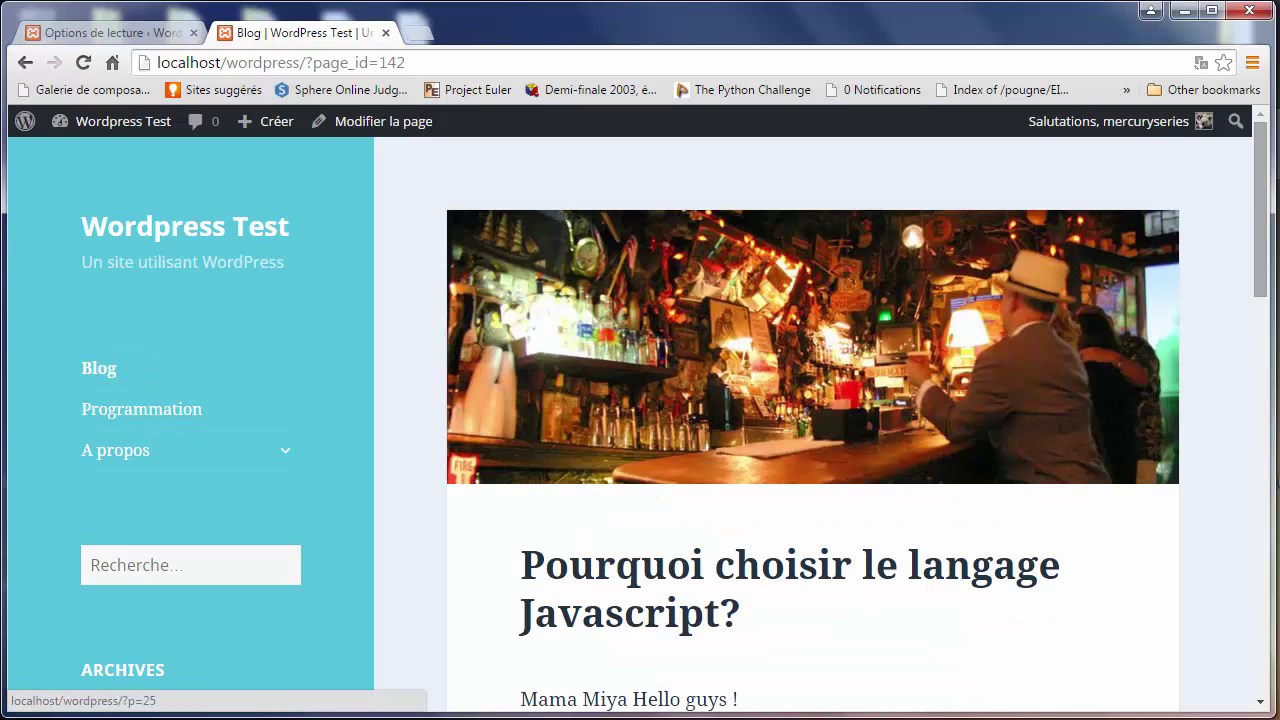
scroll(1268, 430, down, 10)
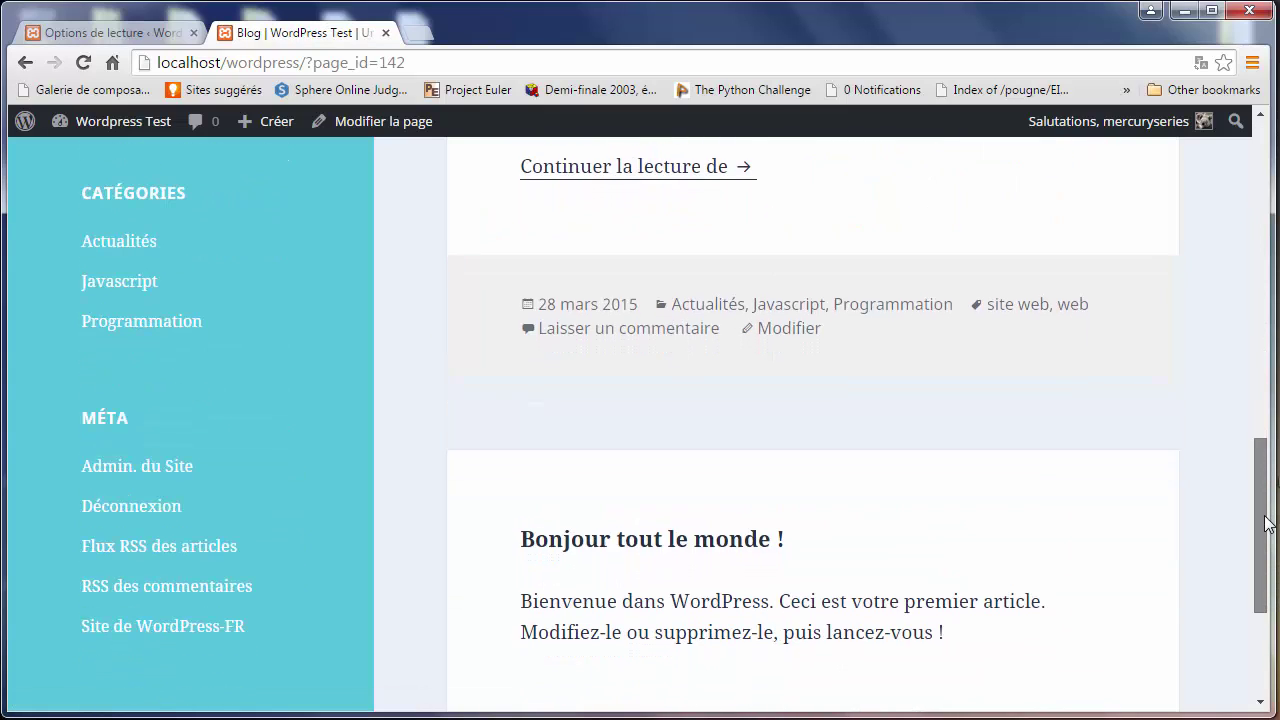
scroll(1268, 430, up, 10)
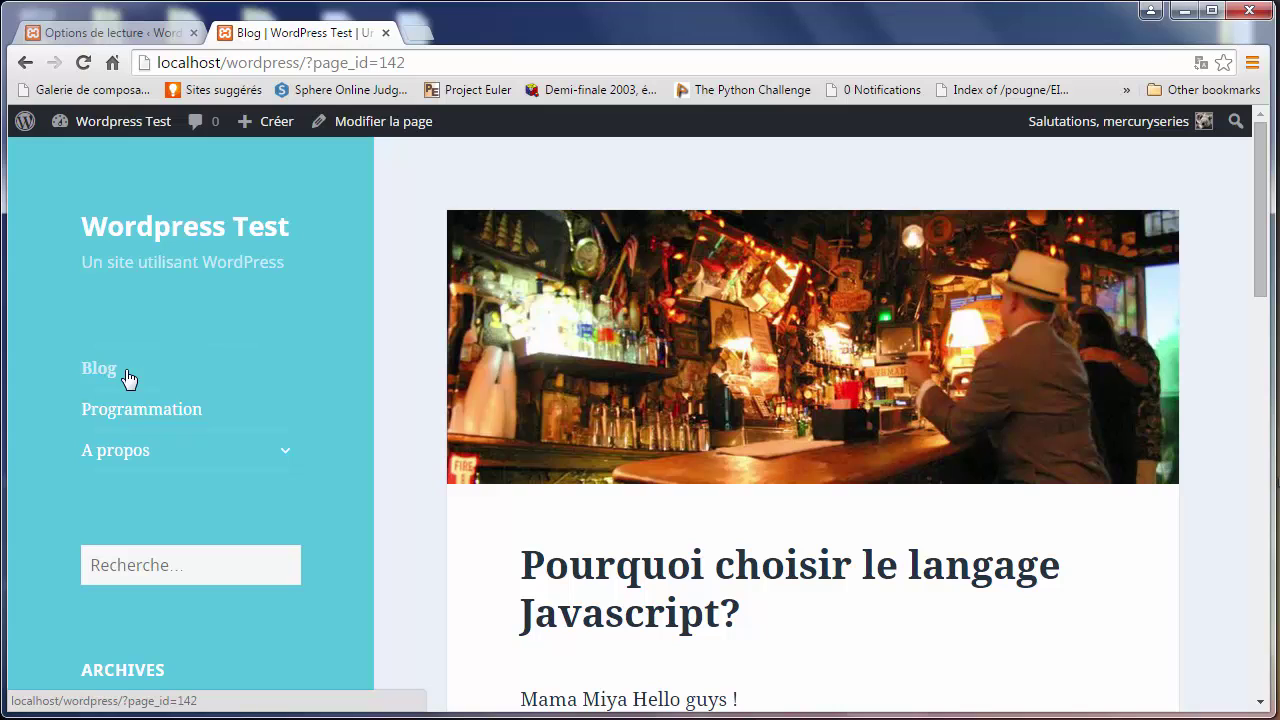
Reload the reading settings in the admin and view the pages available as the front page.
click(119, 32)
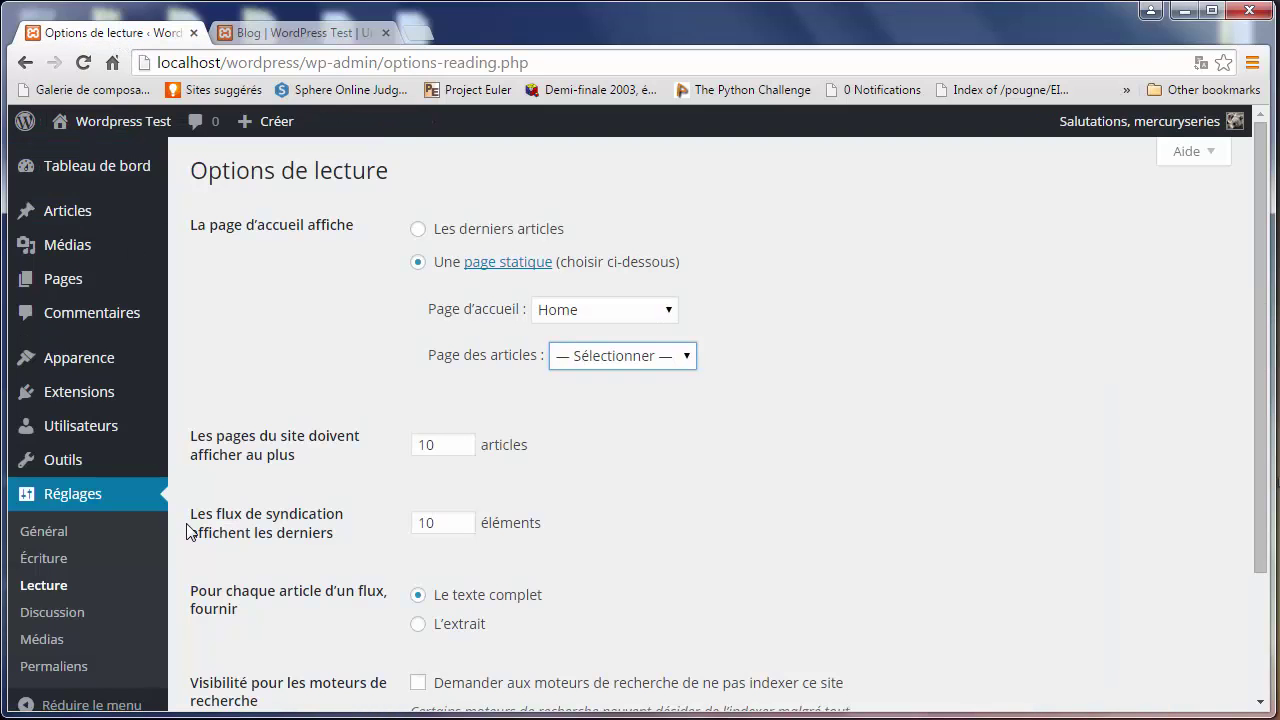
click(54, 589)
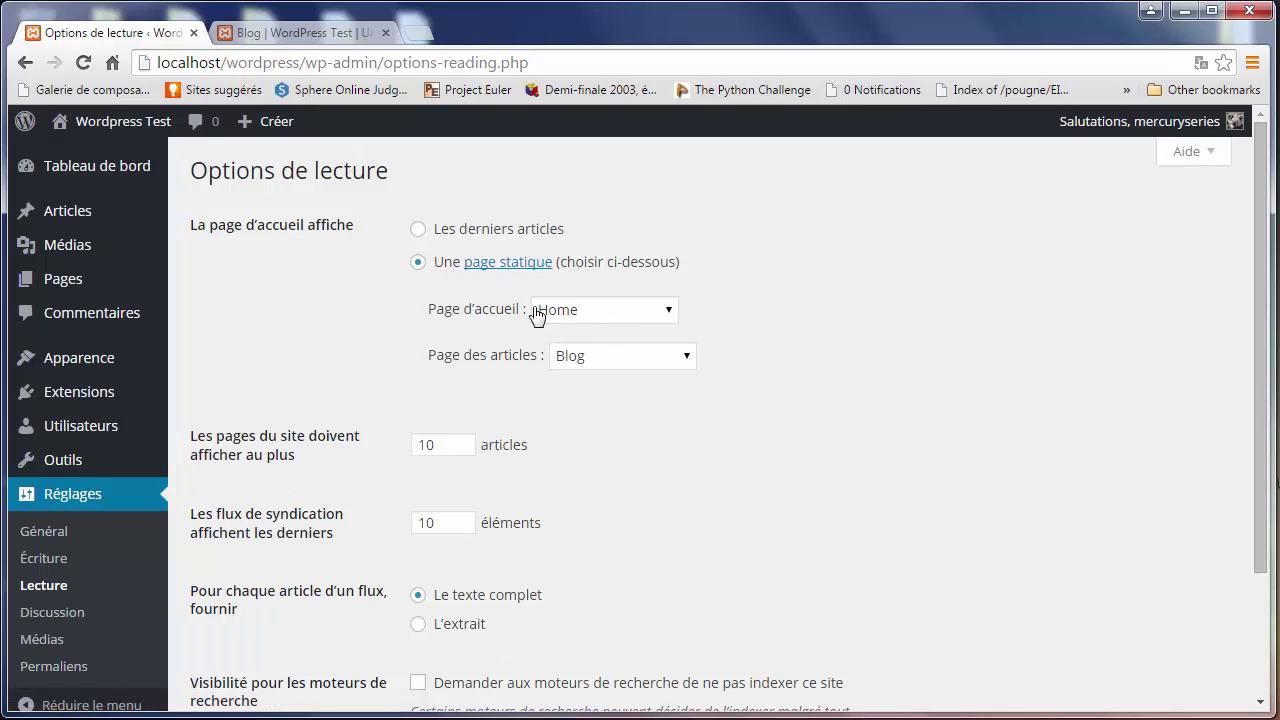
click(617, 318)
click(792, 301)
View the pages available as the posts page and set that choice to — Sélectionner — in the reading settings.
click(599, 360)
click(772, 349)
click(650, 362)
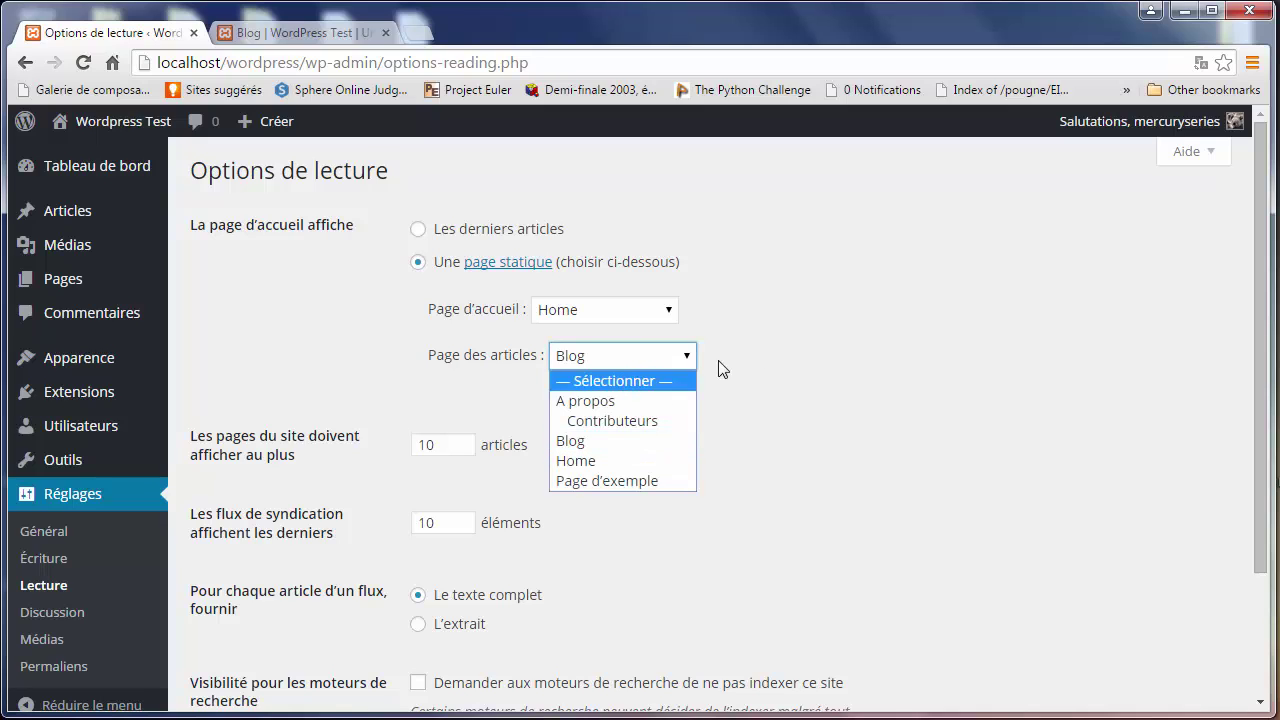
click(669, 379)
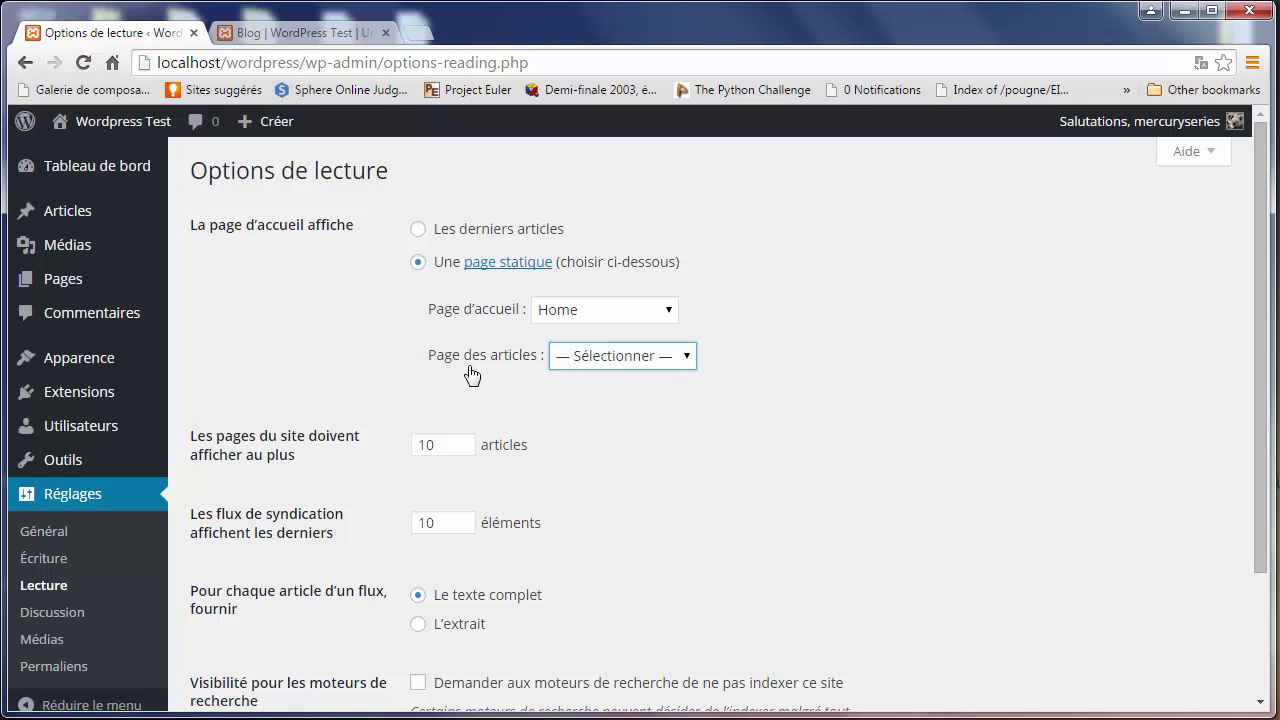
Open the customizer from the public Blog page and check its static front page settings.
click(312, 32)
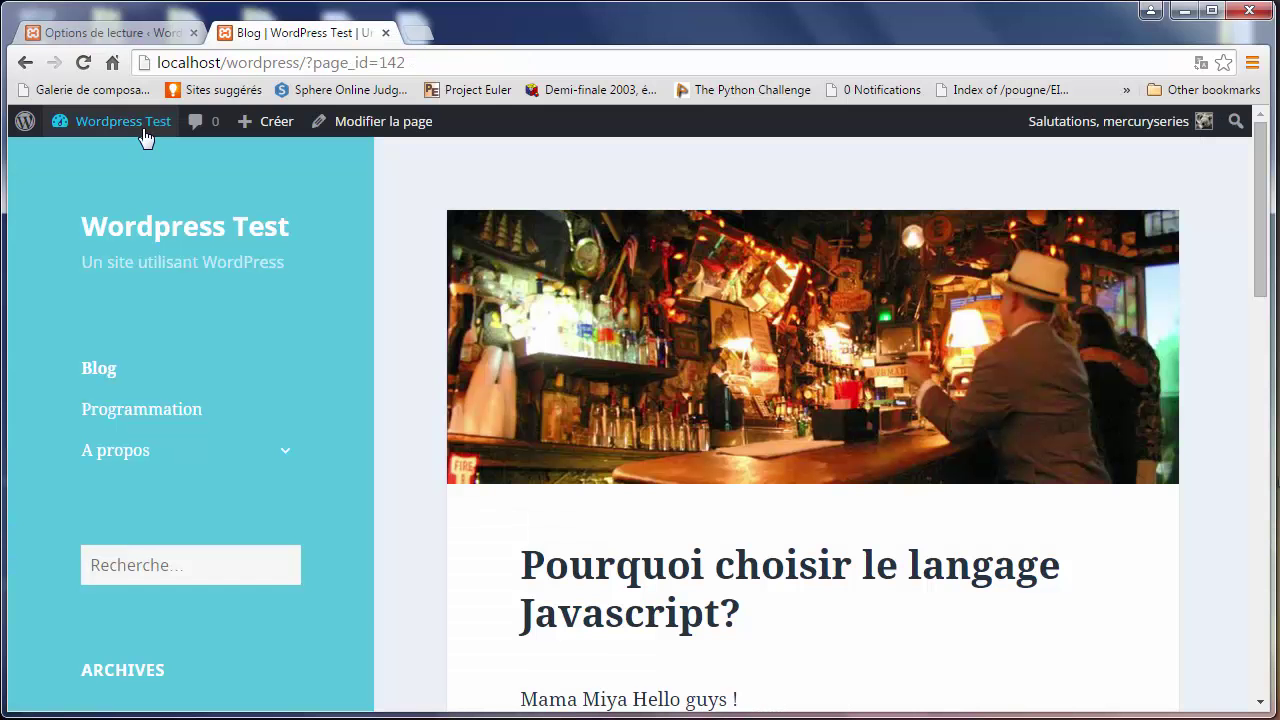
mouse_move(122, 121)
click(146, 208)
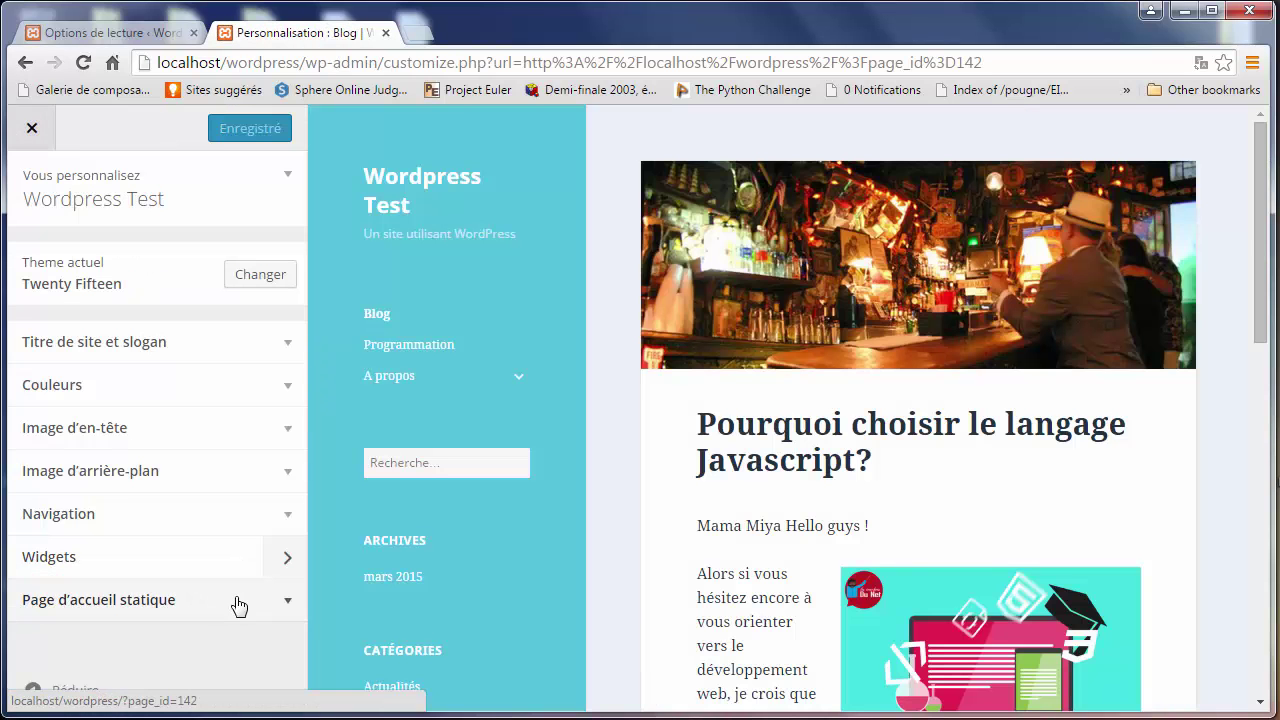
click(240, 601)
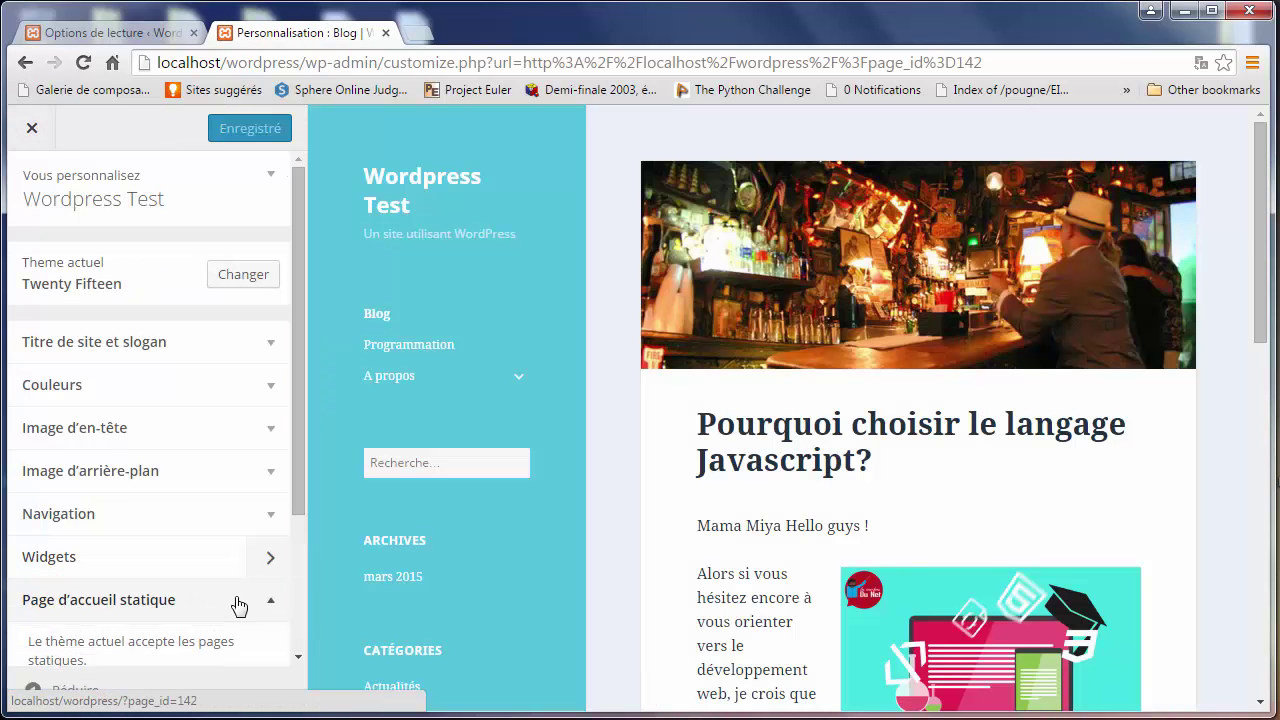
drag(298, 480, 288, 680)
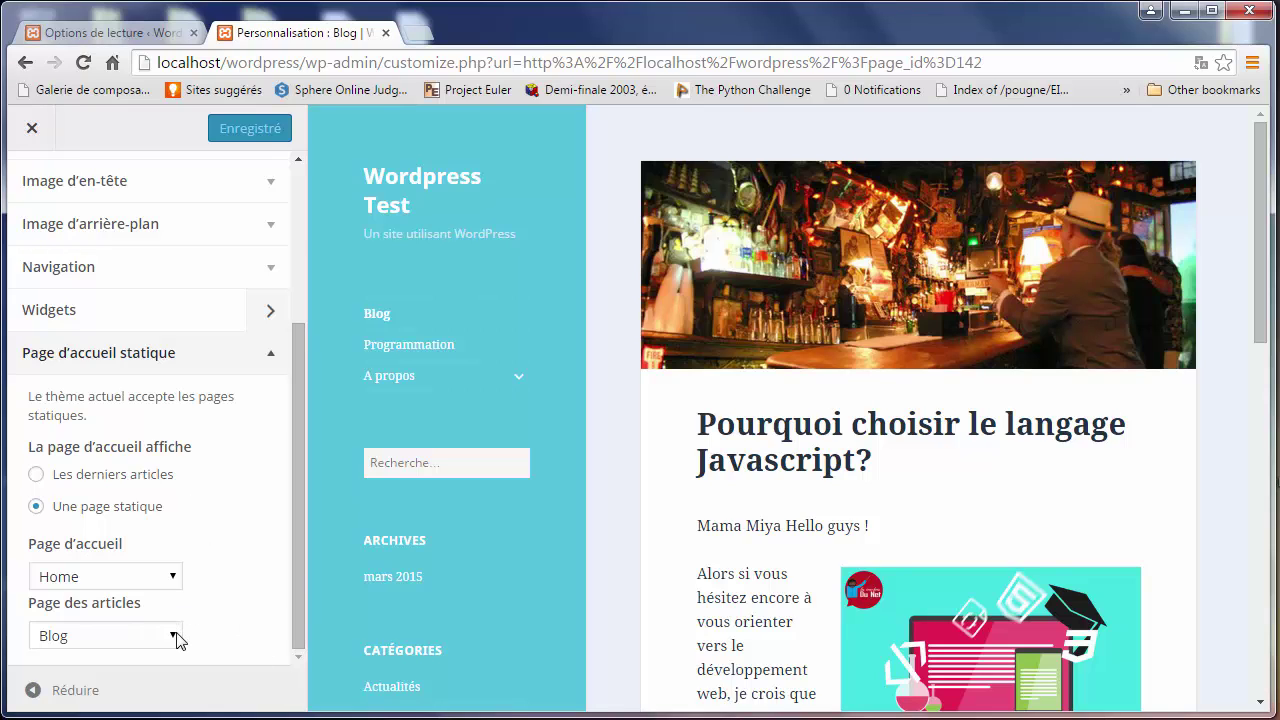
Return to the site's admin and open the dashboard.
click(112, 33)
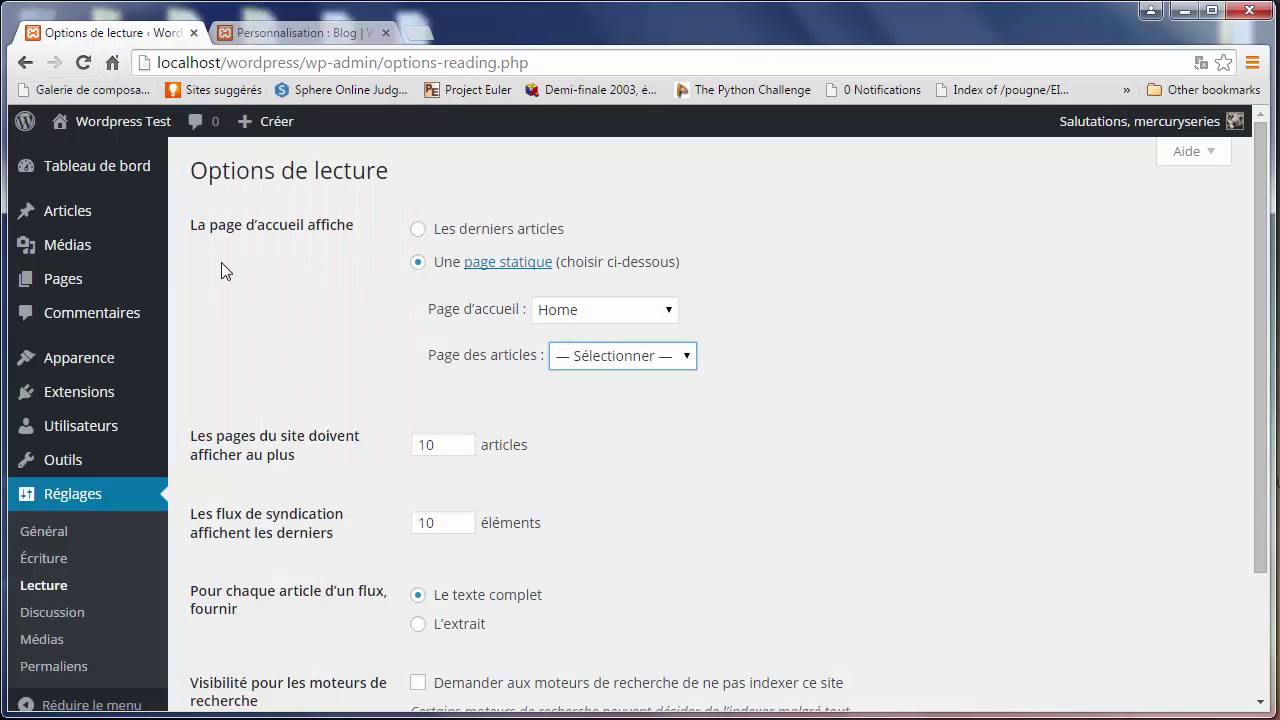
click(100, 172)
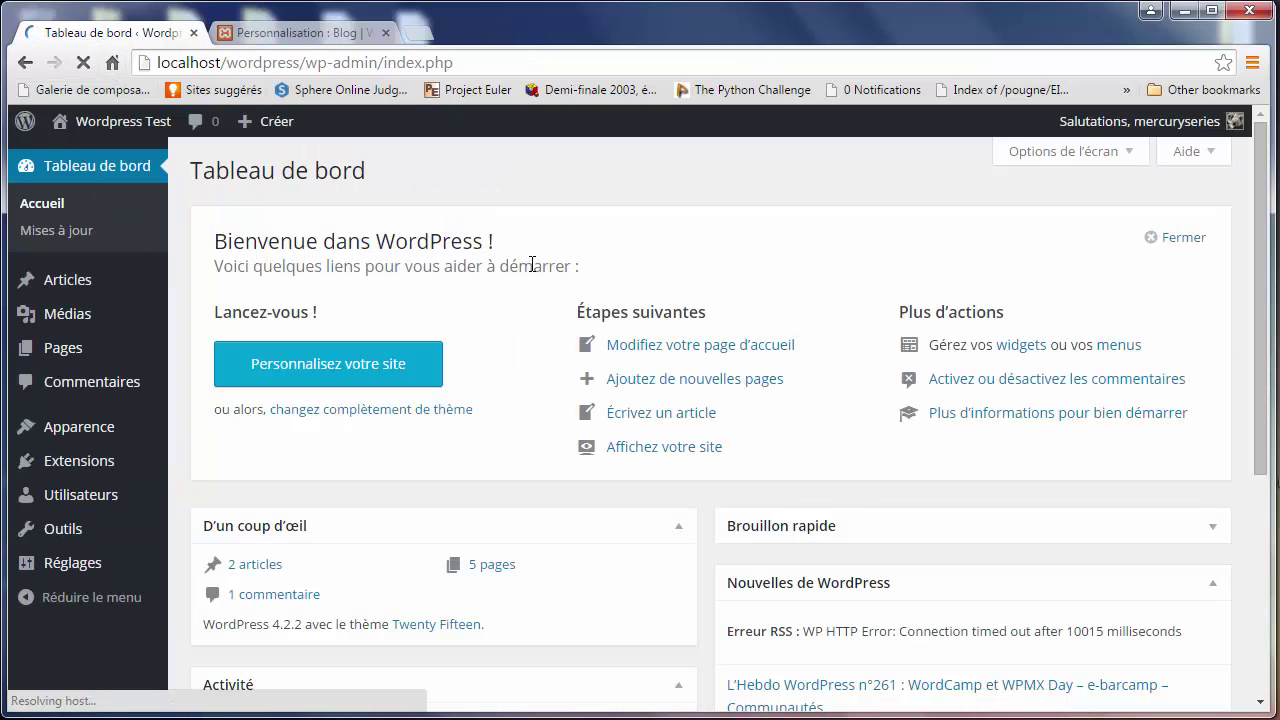